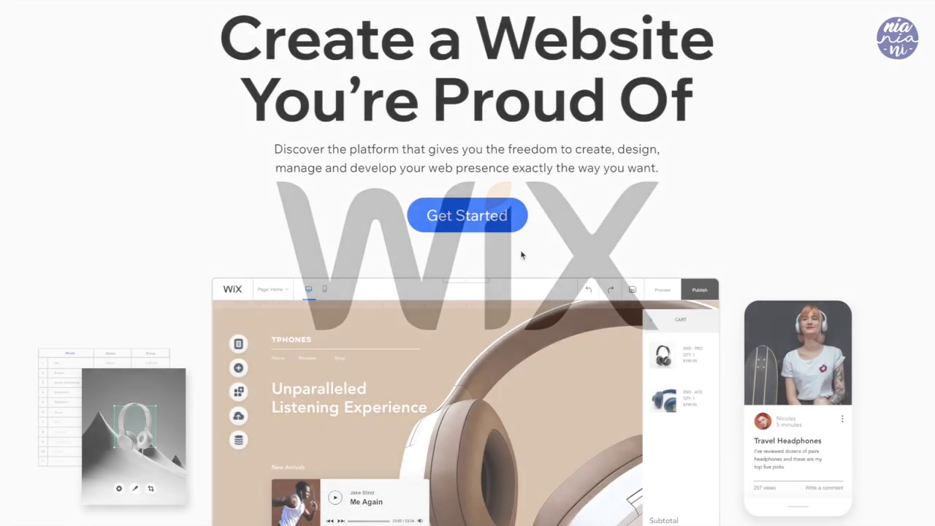
- Sign in to the Wix account
scroll(521, 253, "down", 3)
scroll(521, 250, "down", 6)
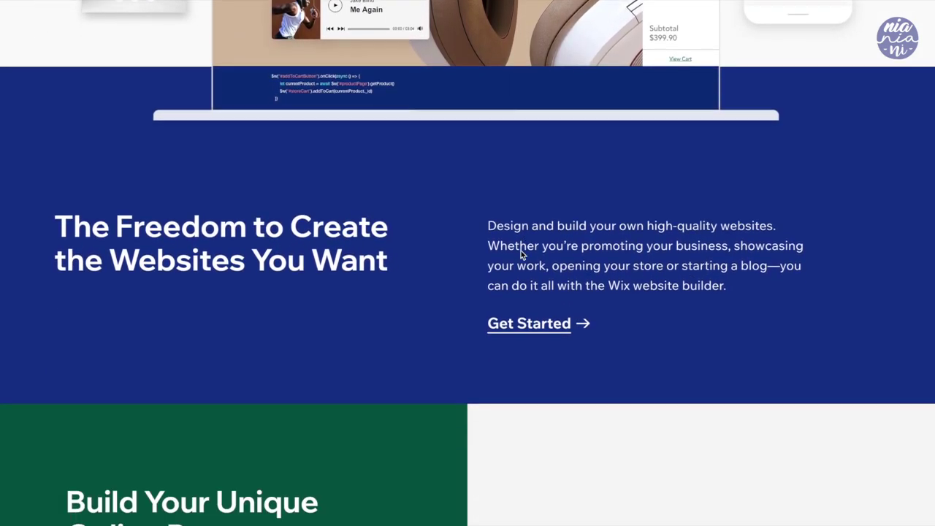
scroll(521, 254, "down", 15)
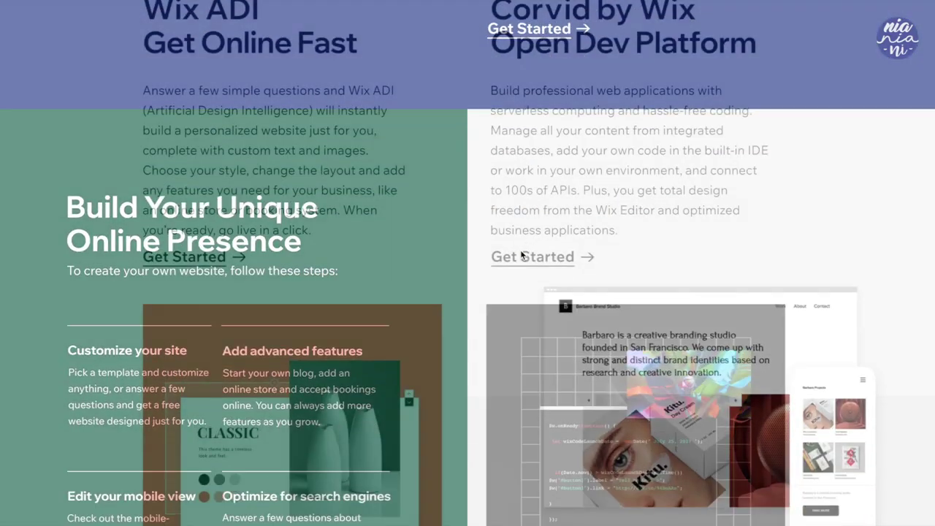
scroll(522, 255, "down", 2)
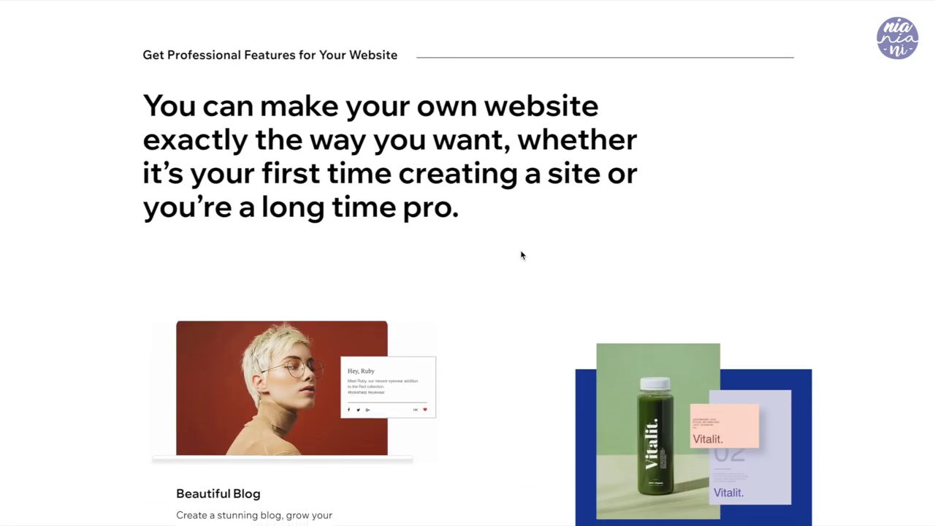
scroll(522, 255, "down", 4)
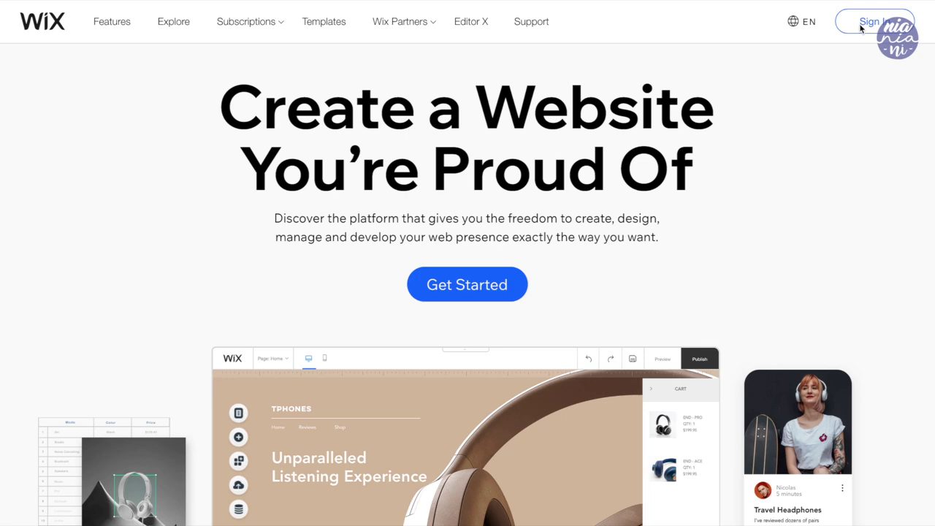
left_click(866, 29)
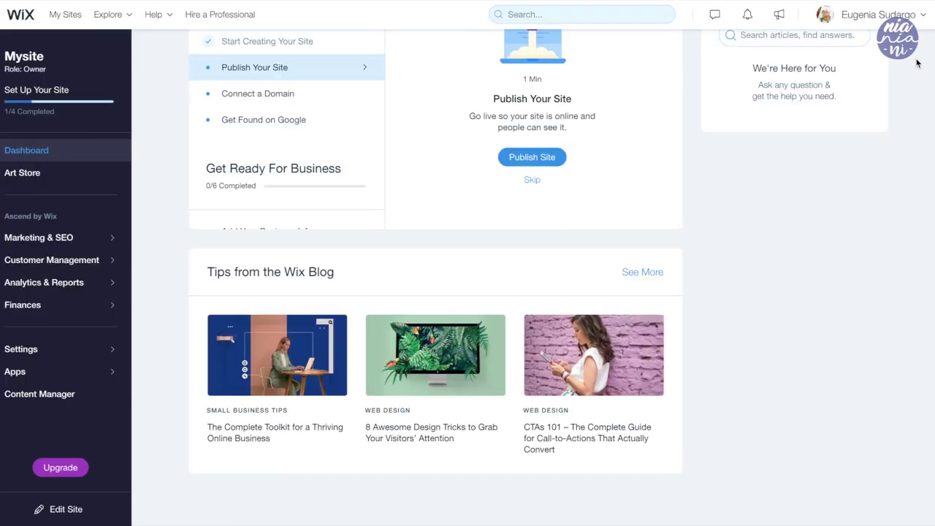
scroll(913, 29, "up", 4)
- Start a new Portfolio & CV site from a template
left_click(920, 20)
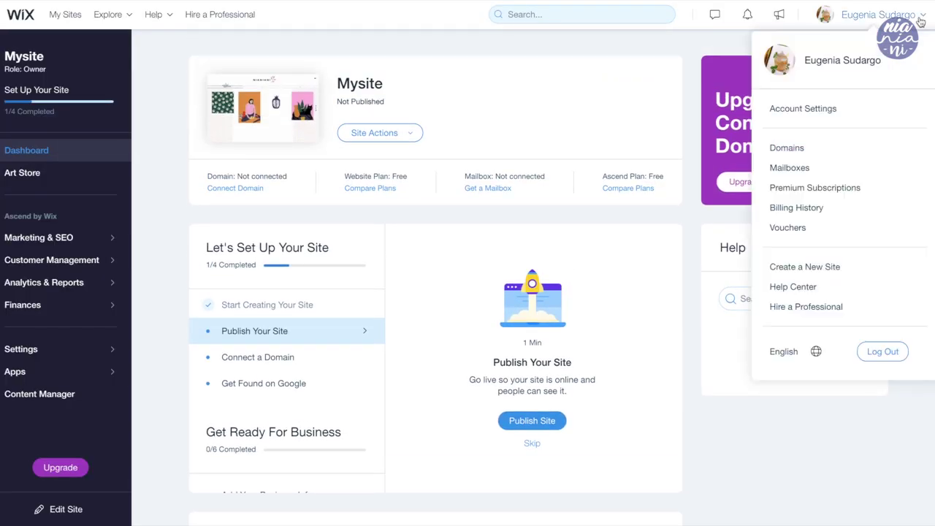
left_click(803, 270)
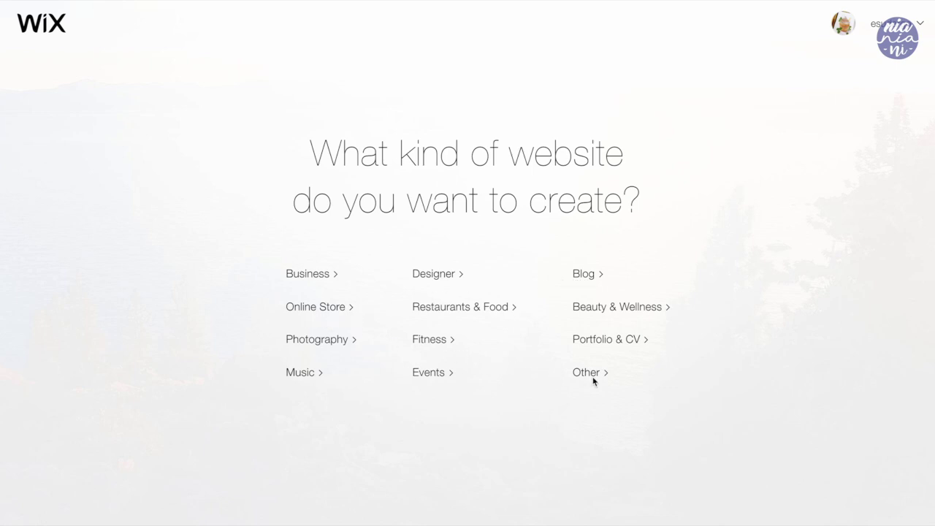
left_click(601, 342)
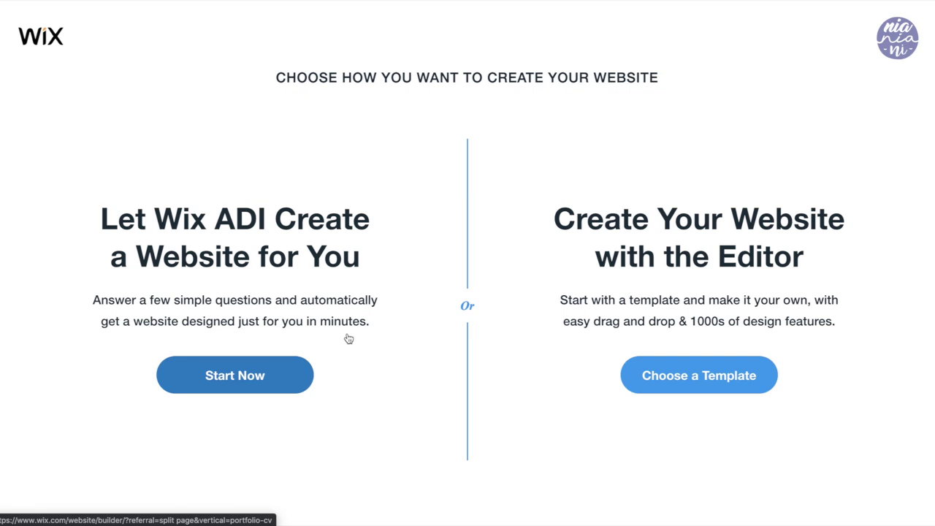
left_click(699, 376)
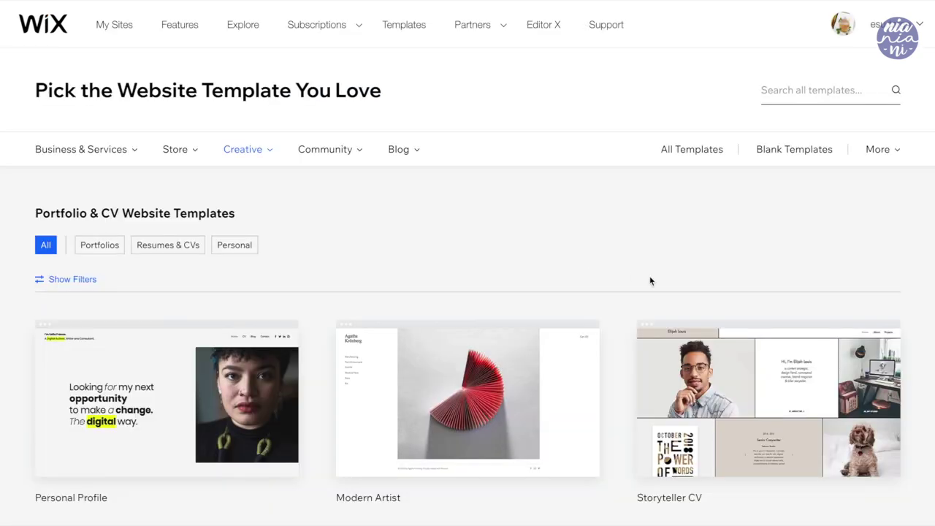
- Browse the Portfolio & CV templates and move to page 2
scroll(650, 281, "down", 5)
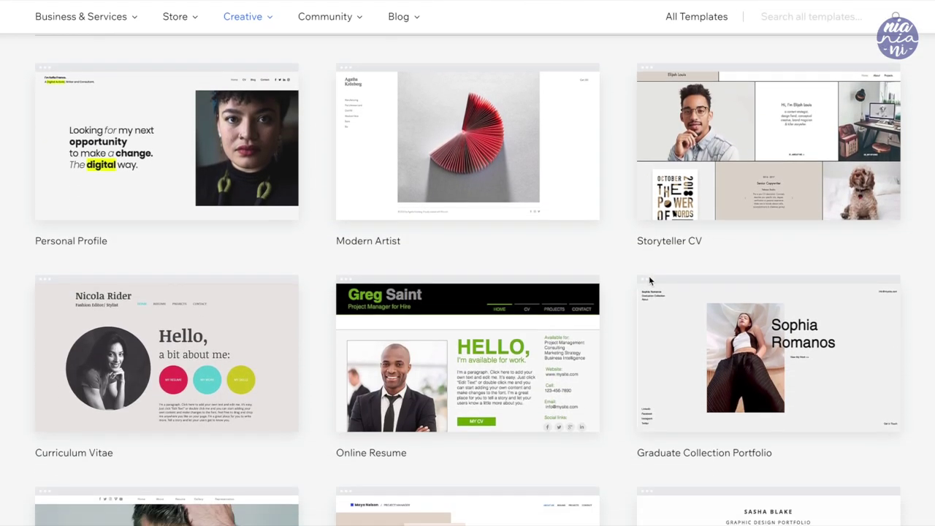
scroll(648, 281, "down", 3)
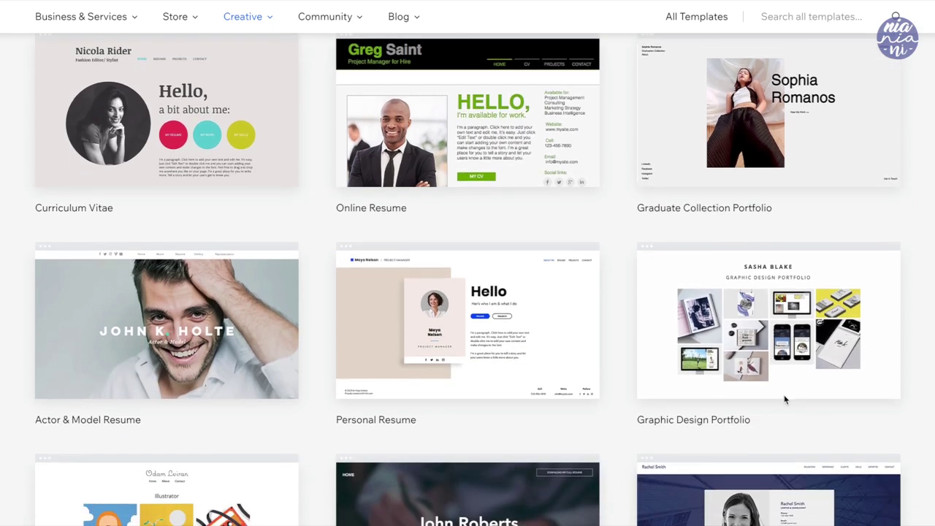
scroll(782, 400, "down", 2)
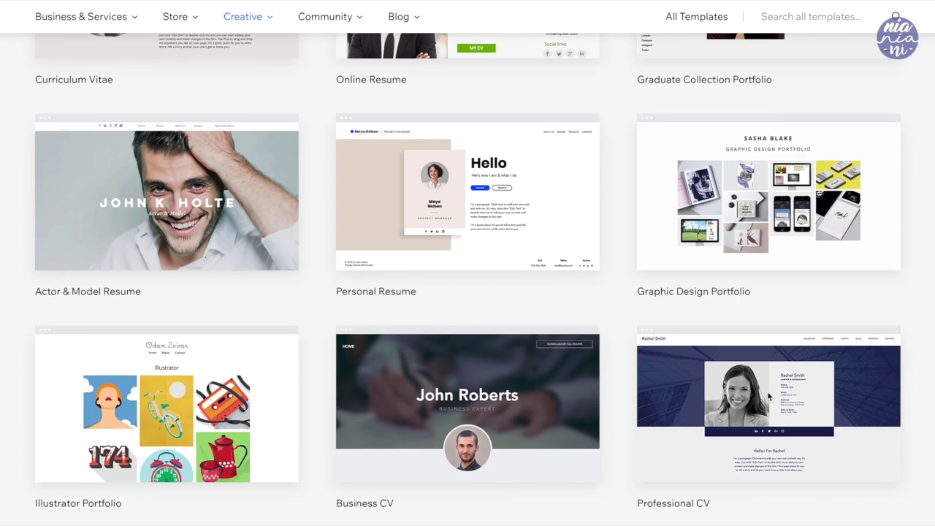
scroll(590, 386, "down", 1)
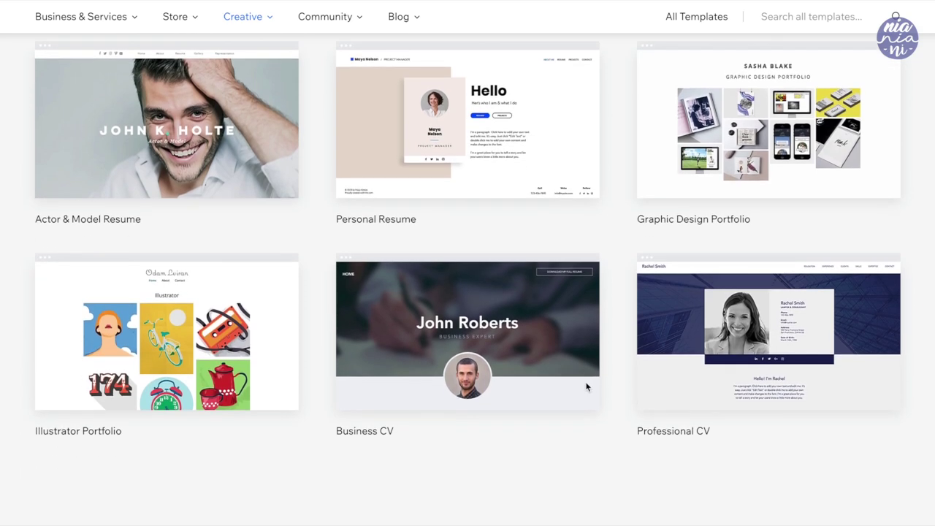
scroll(588, 387, "down", 1)
scroll(586, 388, "down", 1)
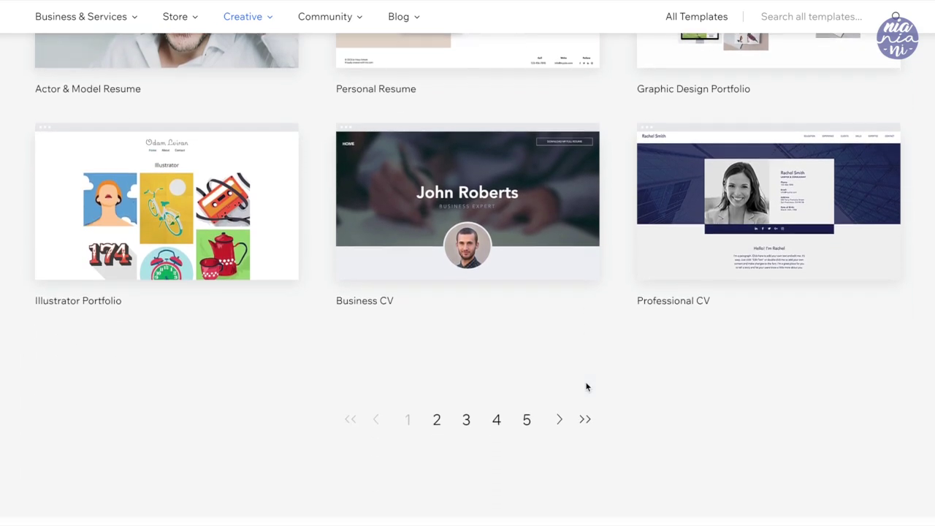
left_click(437, 417)
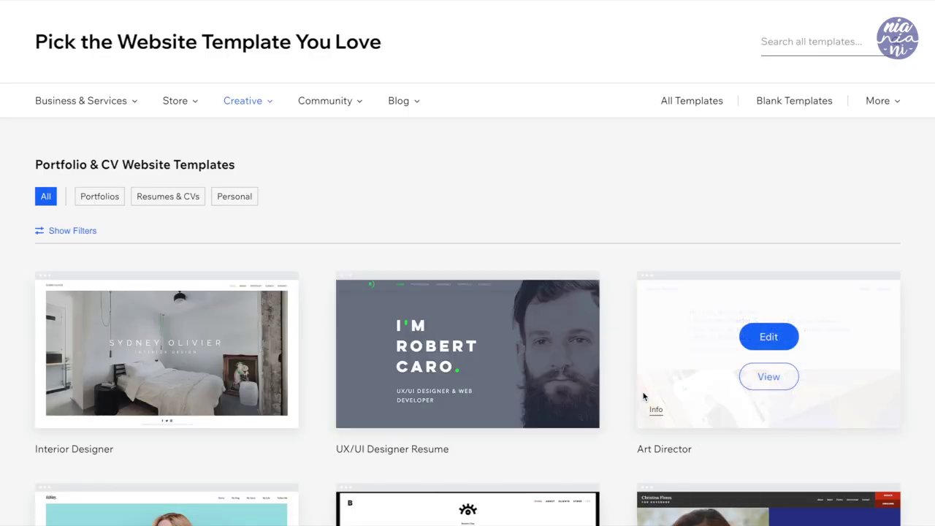
- Scroll page 2 down to the Graphic Illustrator template
scroll(644, 397, "down", 1)
scroll(640, 395, "down", 1)
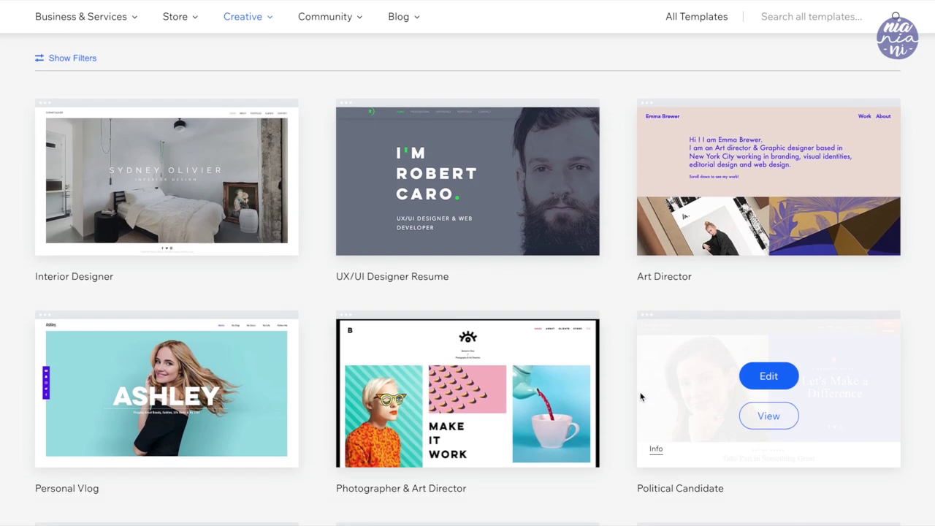
scroll(623, 408, "down", 3)
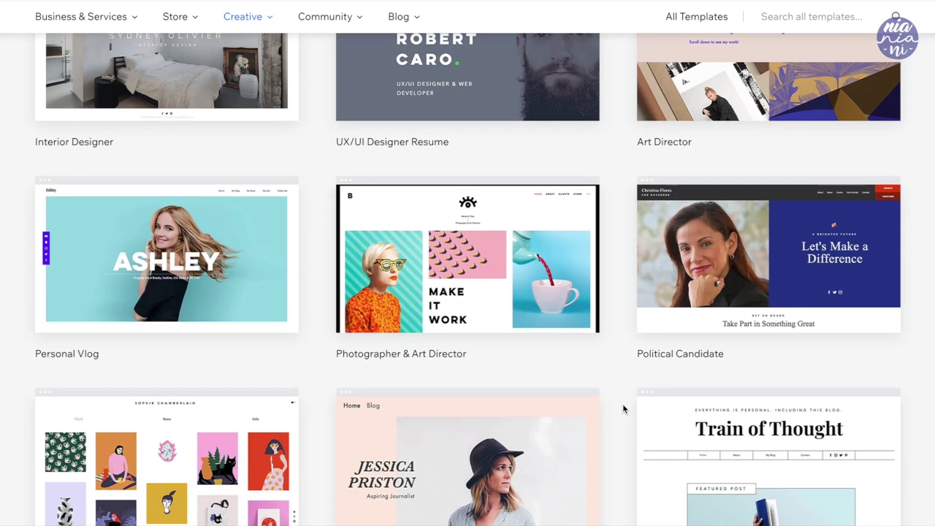
scroll(299, 374, "down", 2)
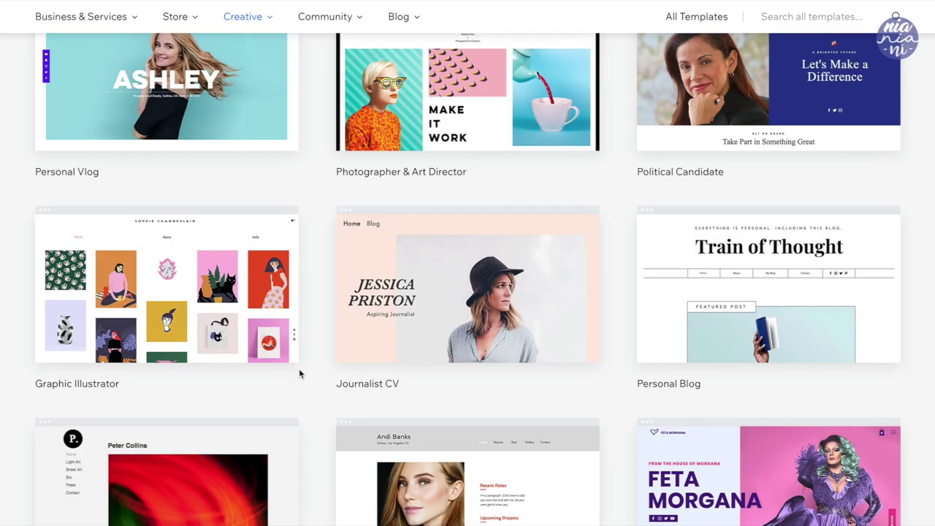
mouse_move(240, 321)
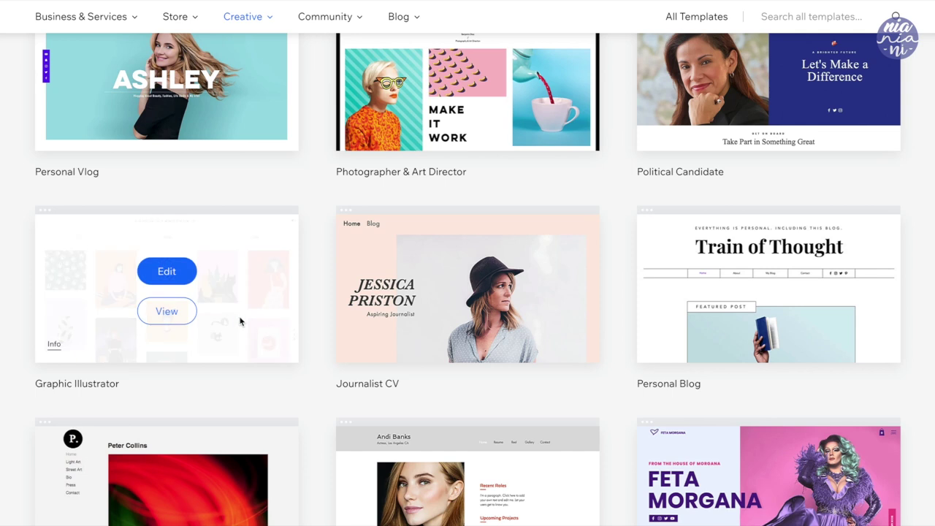
- Preview the Graphic Illustrator template in the desktop view
left_click(166, 312)
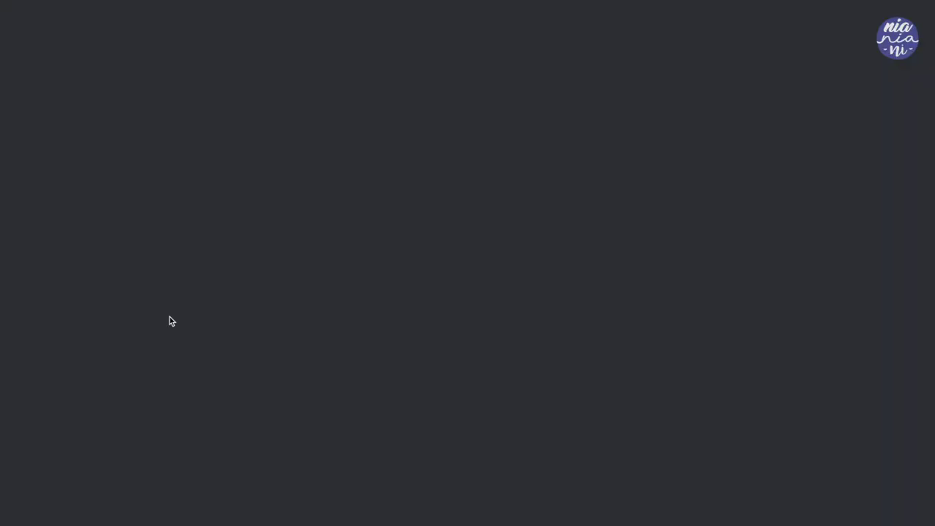
scroll(628, 382, "down", 3)
scroll(628, 382, "down", 10)
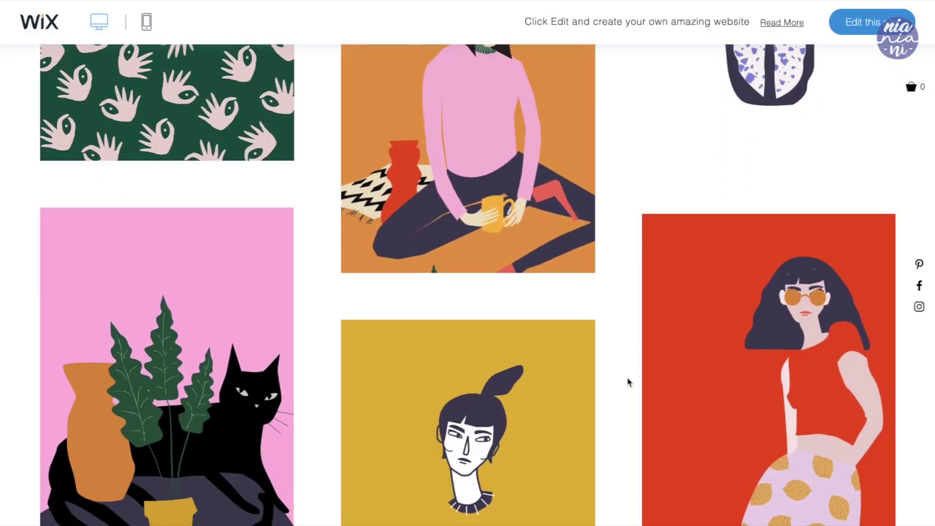
scroll(627, 382, "down", 3)
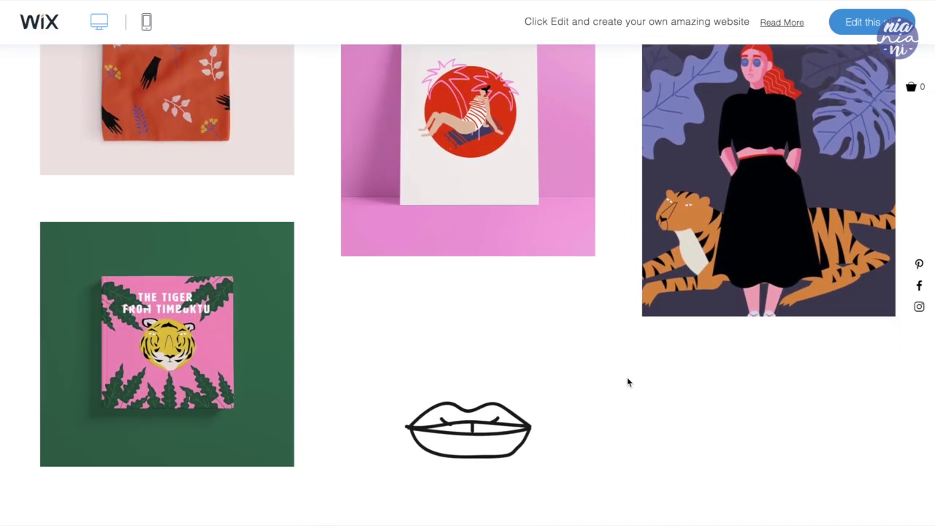
scroll(627, 382, "up", 4)
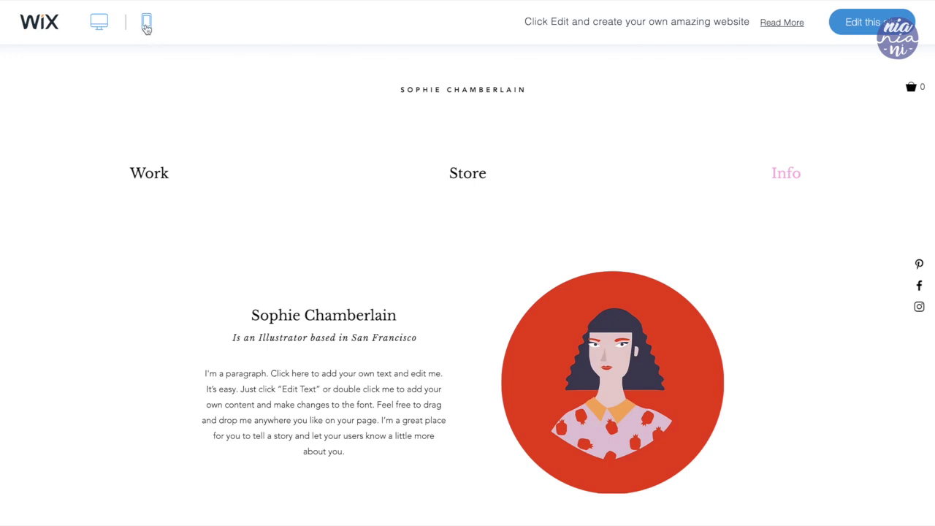
- Check the template's phone layout, then open it in the Wix Editor
left_click(146, 25)
scroll(522, 253, "down", 5)
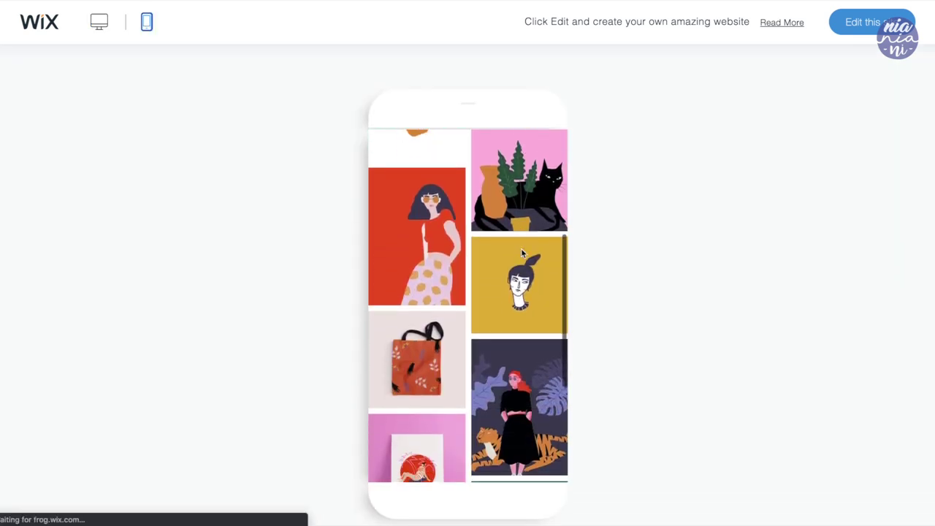
scroll(521, 253, "down", 5)
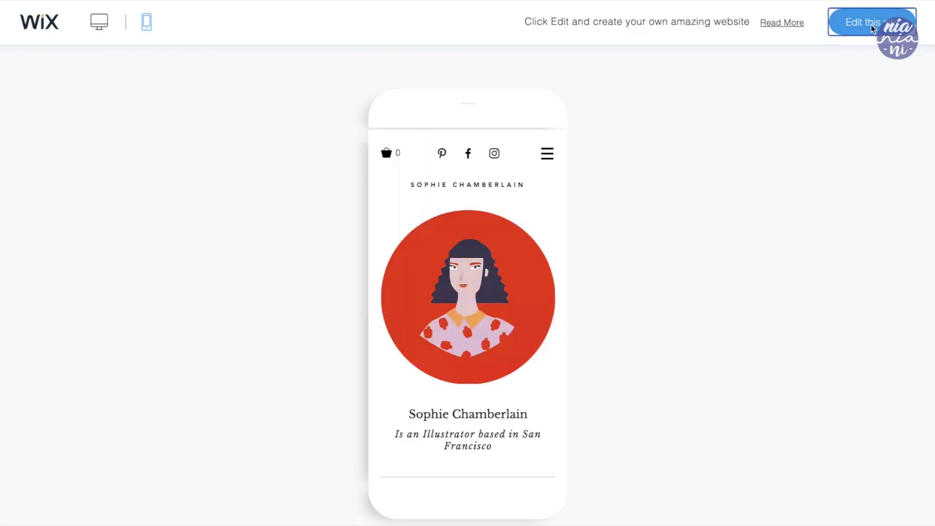
left_click(873, 27)
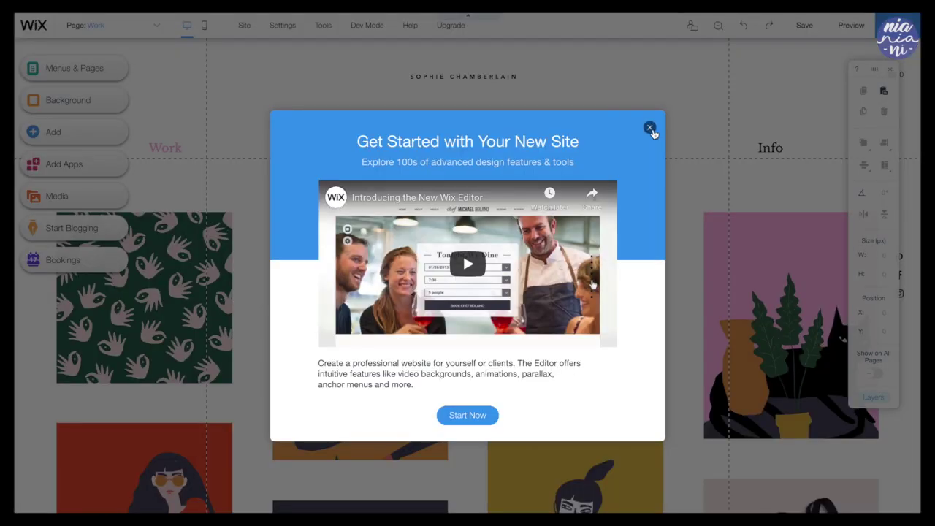
- Dismiss the welcome dialog and review the Work, Store and Info pages in the Site Menu
left_click(650, 129)
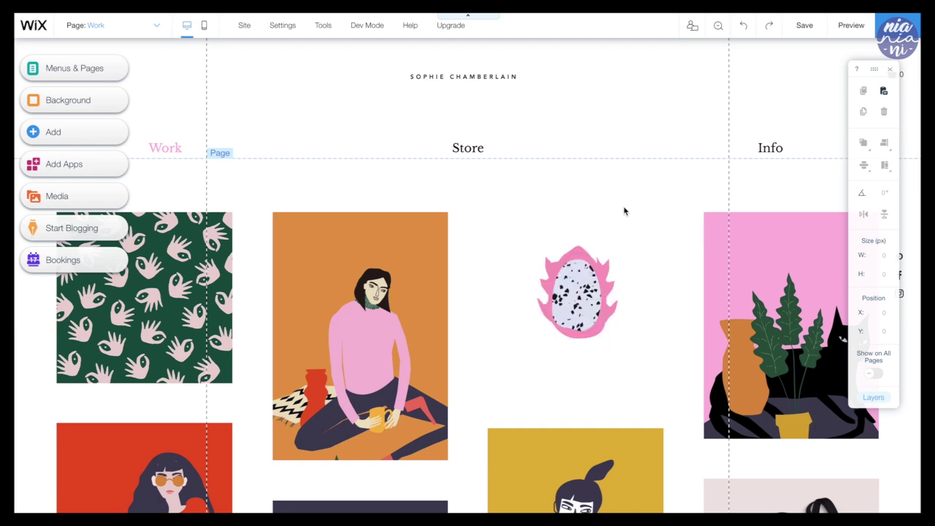
left_click(66, 214)
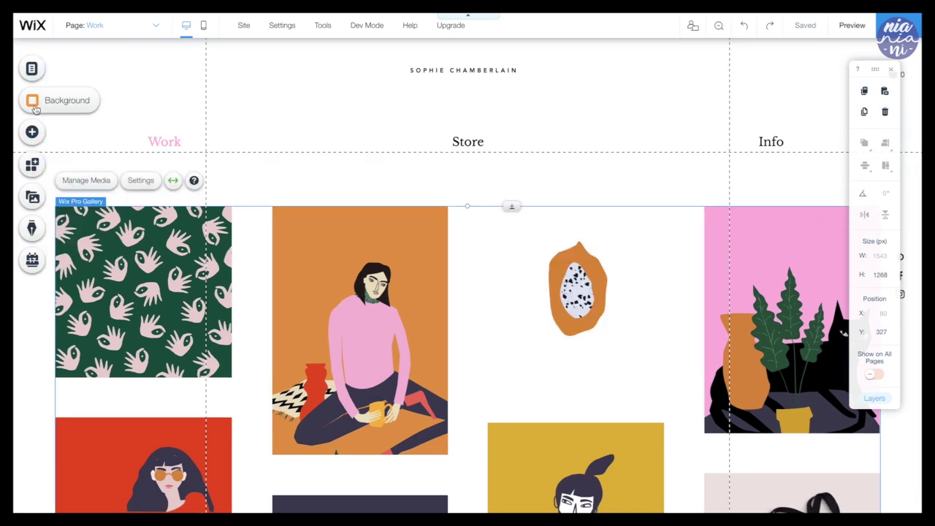
left_click(31, 69)
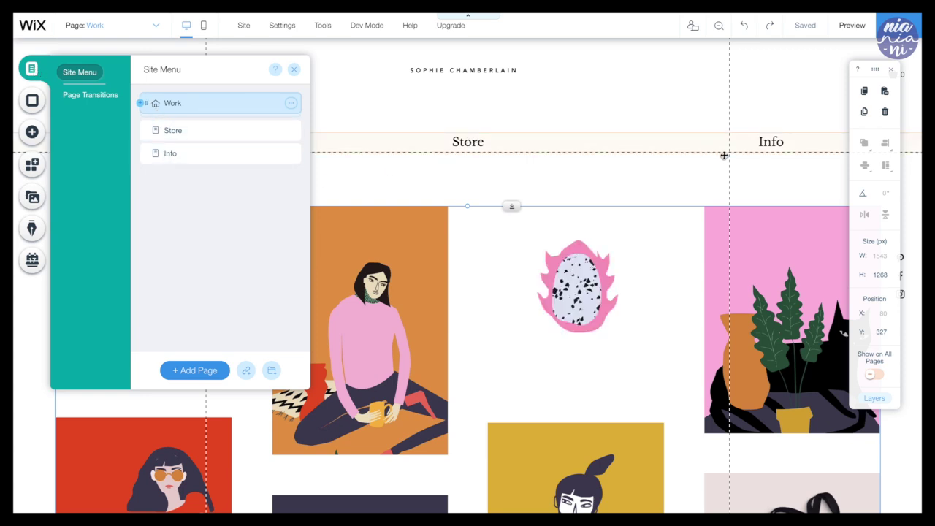
left_click(144, 107)
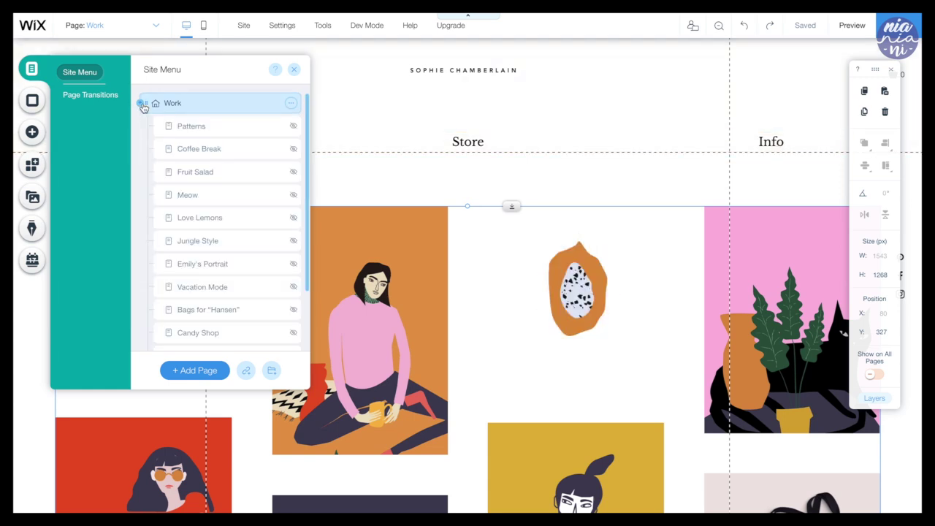
left_click(144, 106)
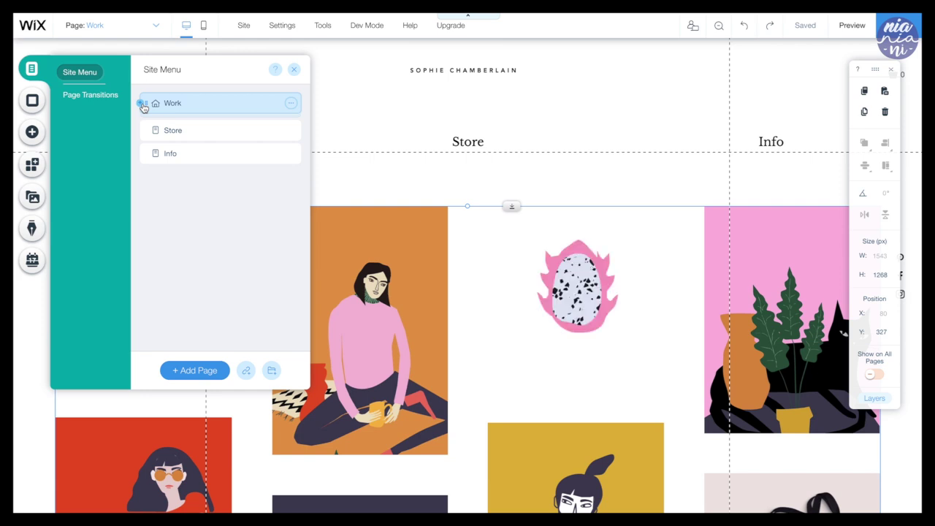
left_click(29, 102)
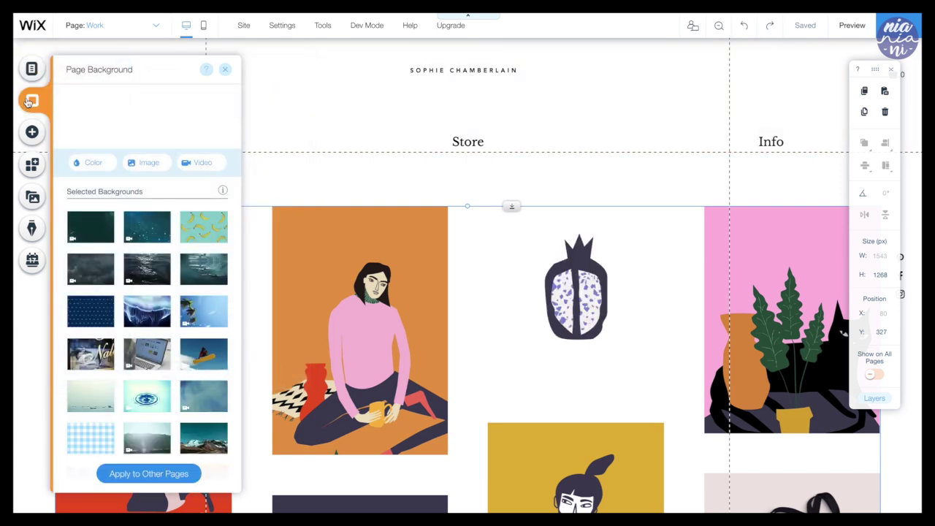
left_click(93, 166)
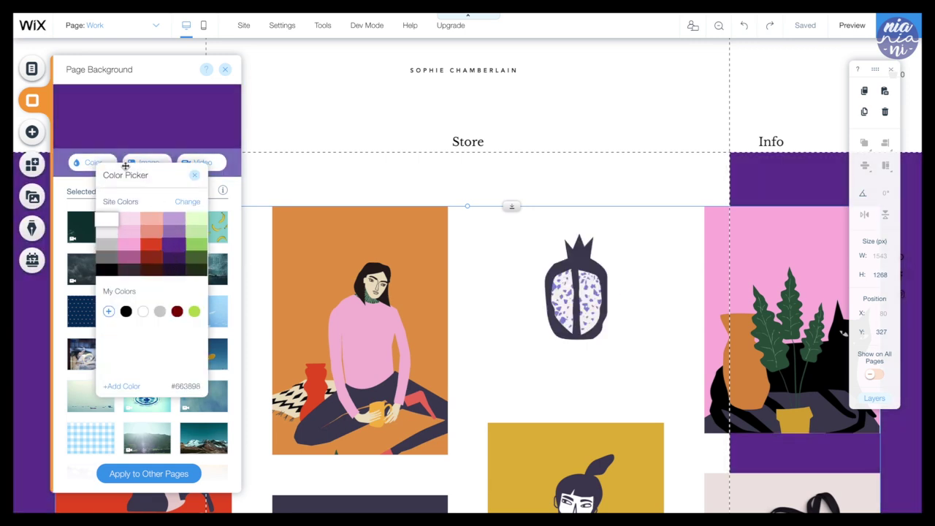
left_click(64, 200)
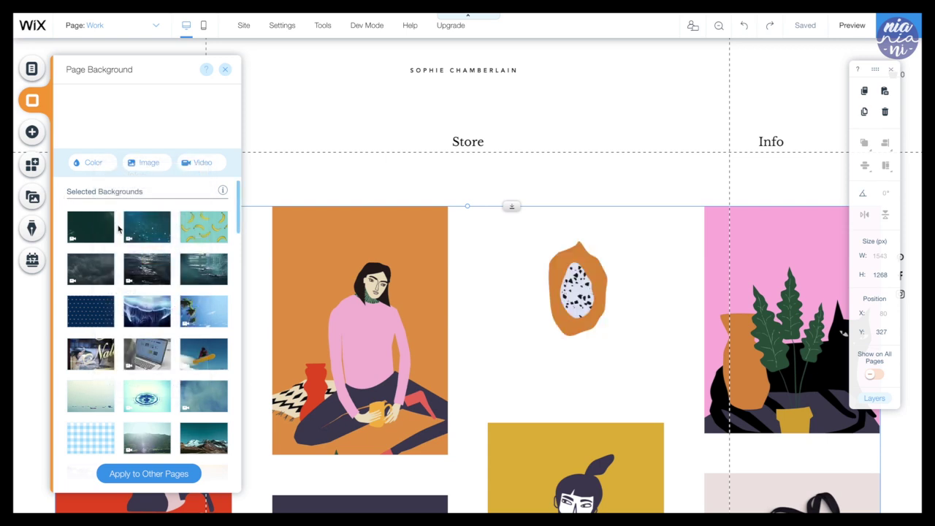
scroll(119, 229, "down", 10)
scroll(119, 228, "down", 6)
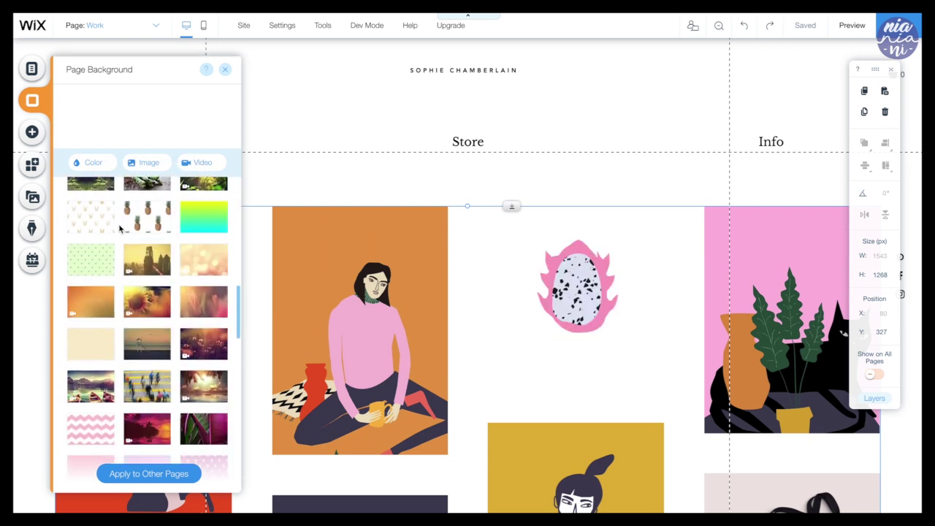
- Browse the Add panel's text title and other element options
left_click(32, 131)
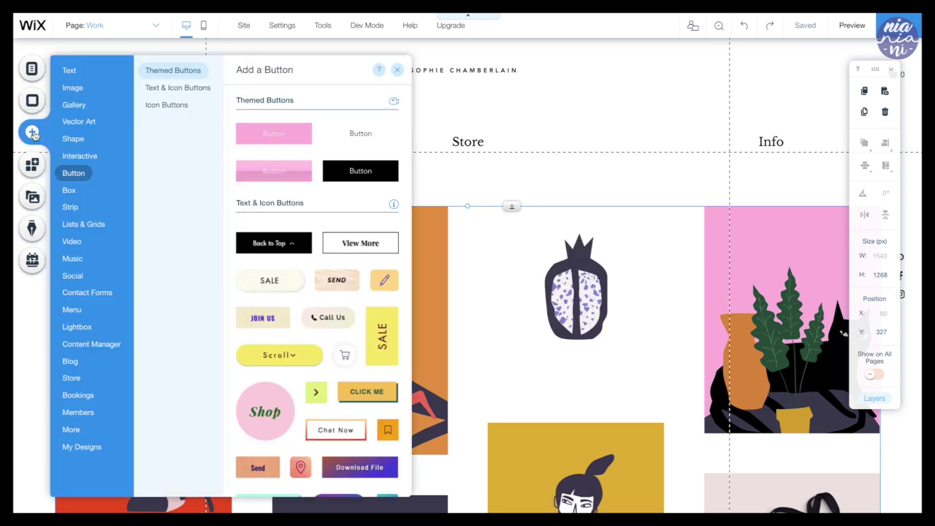
left_click(71, 74)
scroll(326, 232, "down", 6)
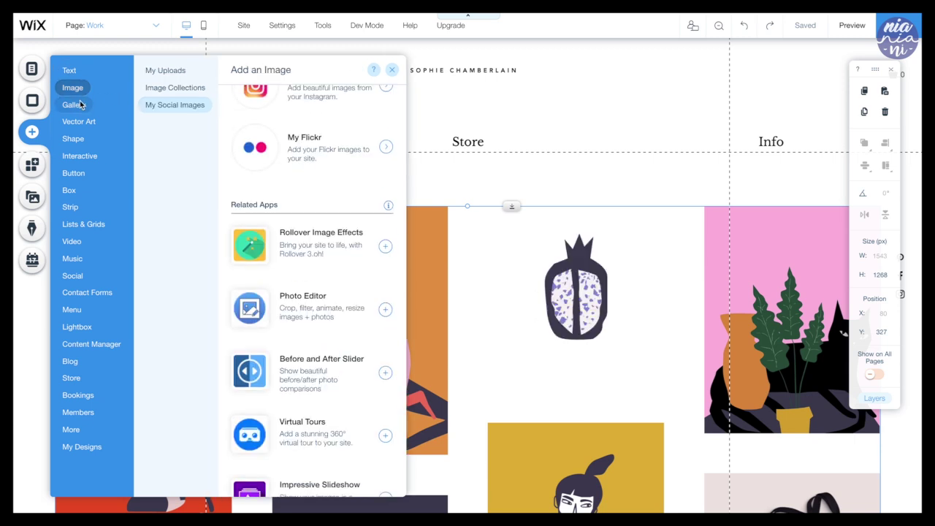
mouse_move(76, 103)
scroll(307, 175, "down", 1)
scroll(311, 197, "down", 4)
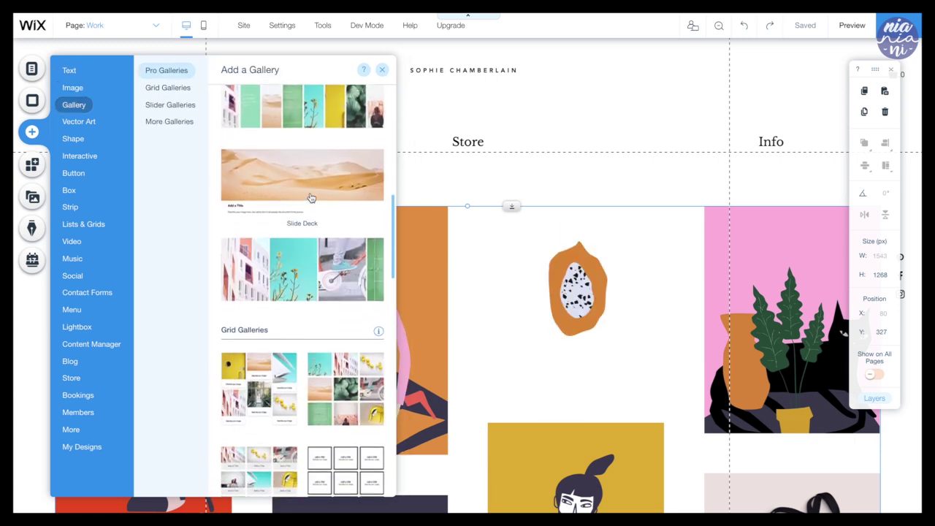
scroll(310, 197, "down", 3)
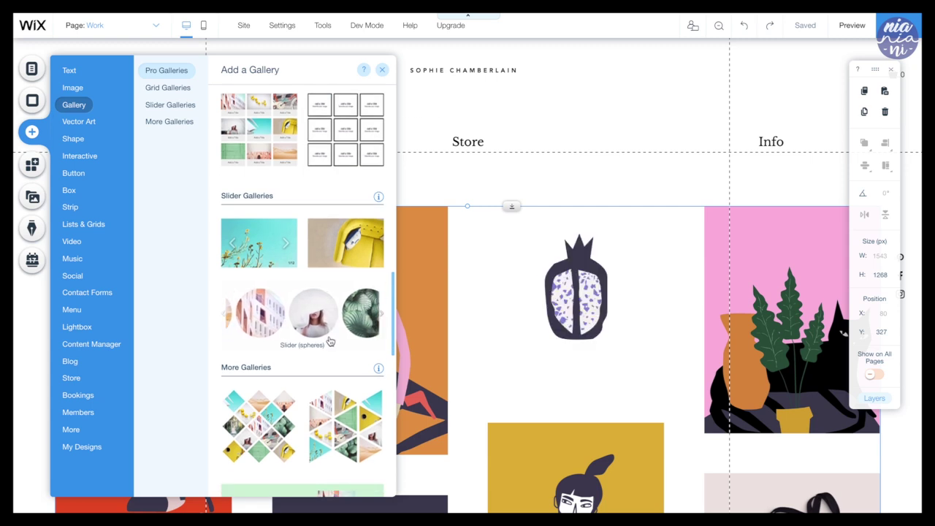
scroll(321, 336, "down", 3)
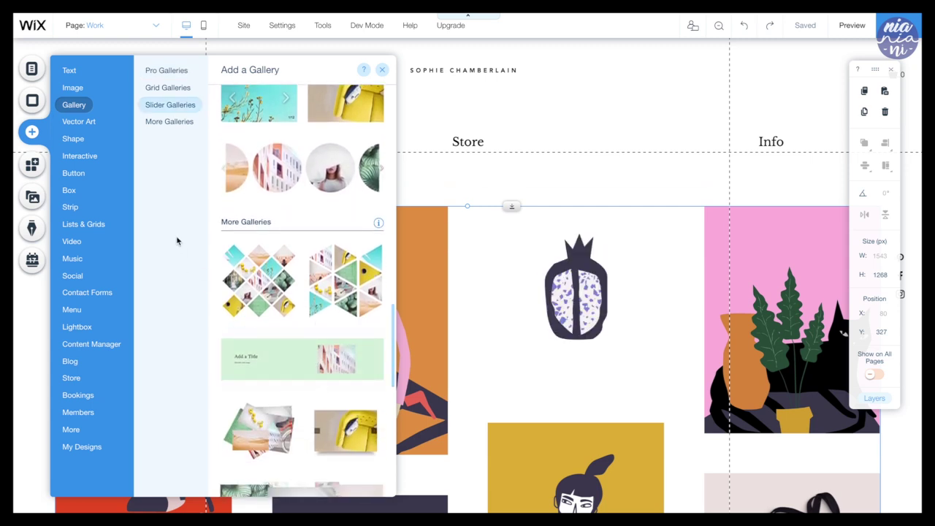
- Look through the Vector Art collection, then switch to the Media options
left_click(88, 121)
scroll(327, 213, "down", 3)
scroll(327, 212, "down", 8)
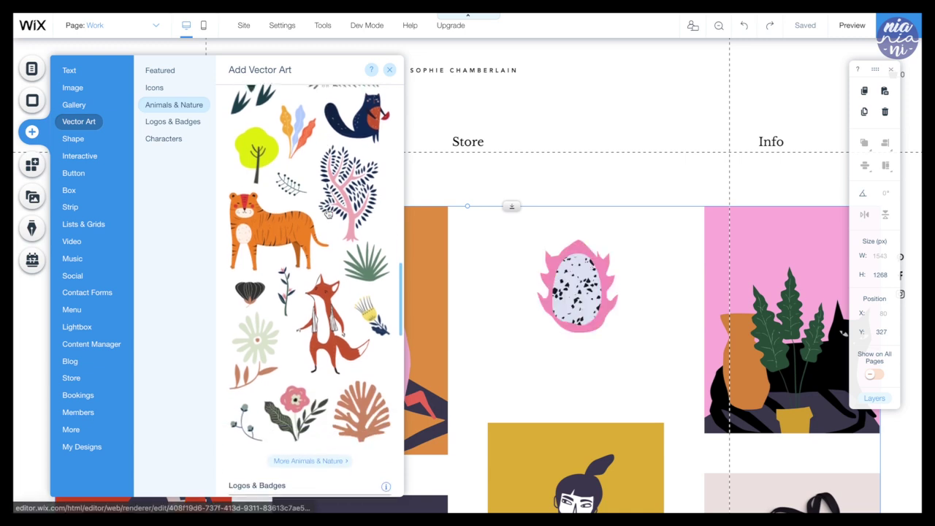
scroll(327, 213, "down", 5)
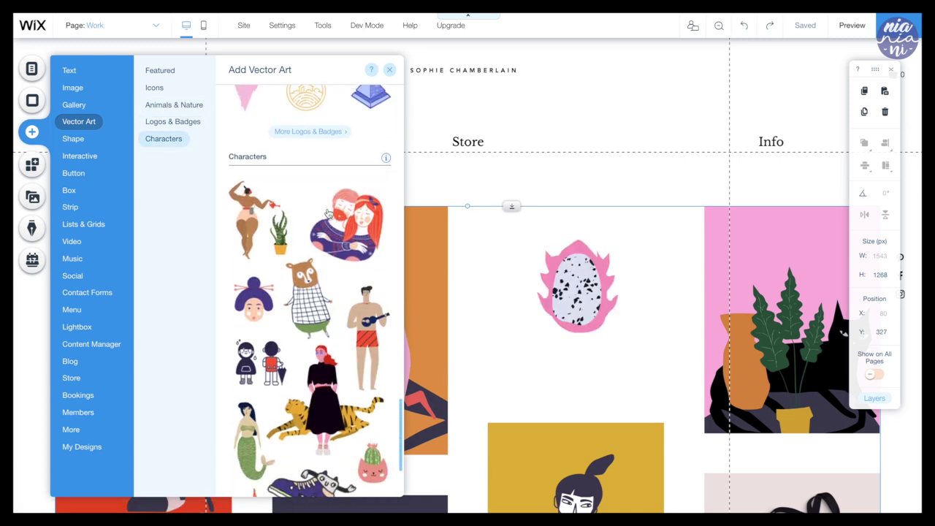
left_click(41, 196)
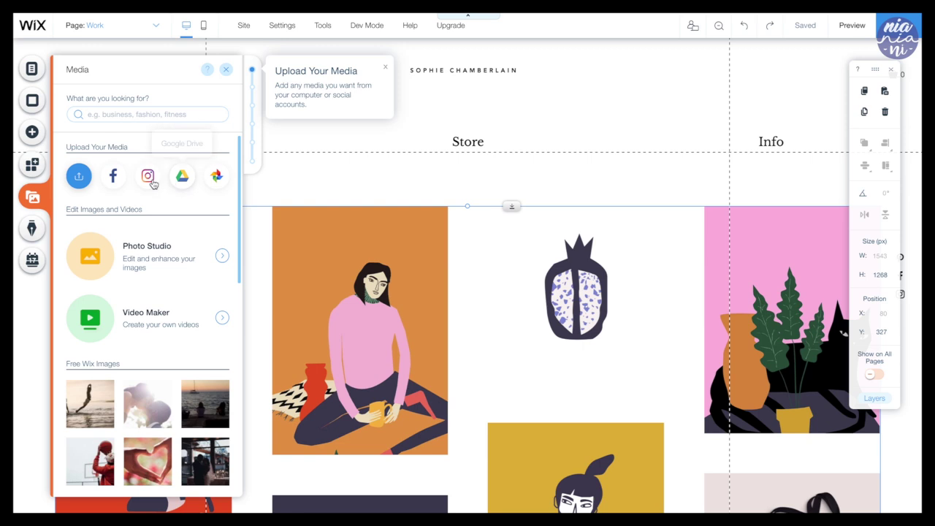
- Close Media, check the Work, Store, Info menu's pages, and scroll to the footer and back
left_click(358, 169)
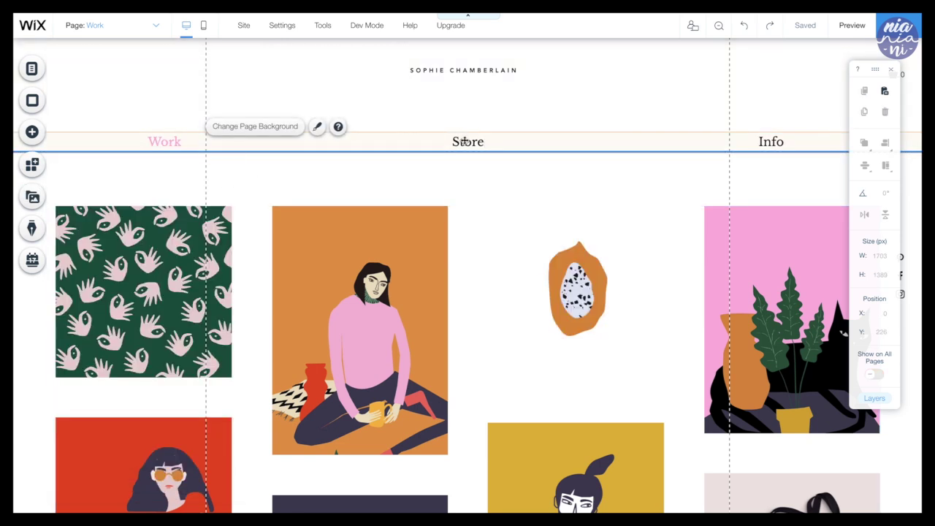
left_click(306, 141)
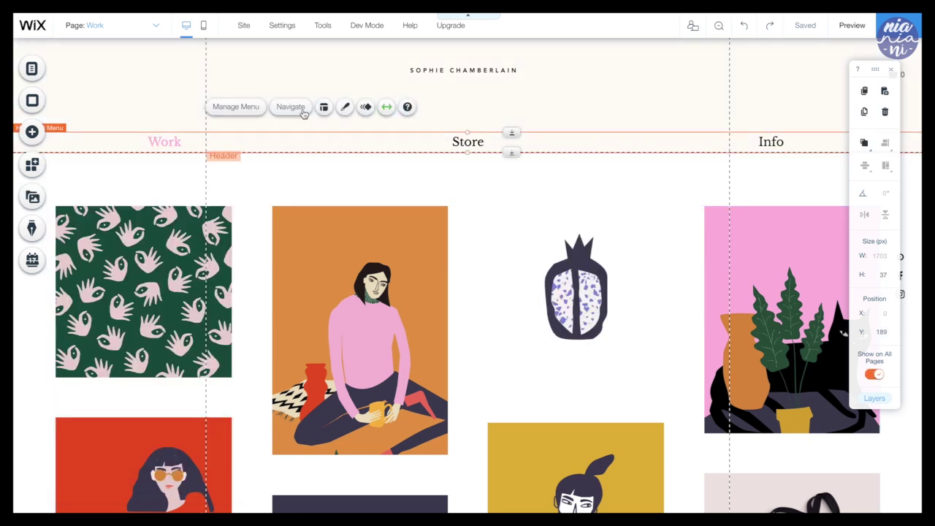
left_click(244, 107)
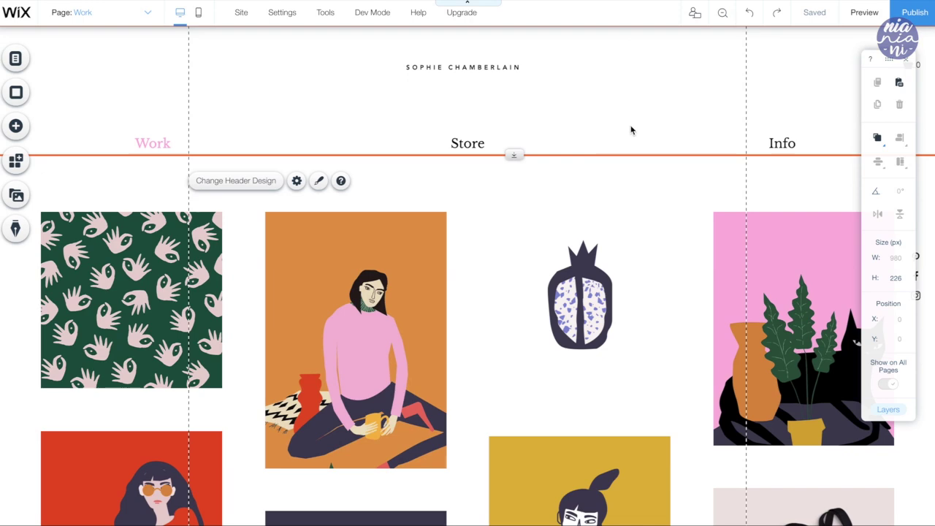
scroll(494, 248, "down", 7)
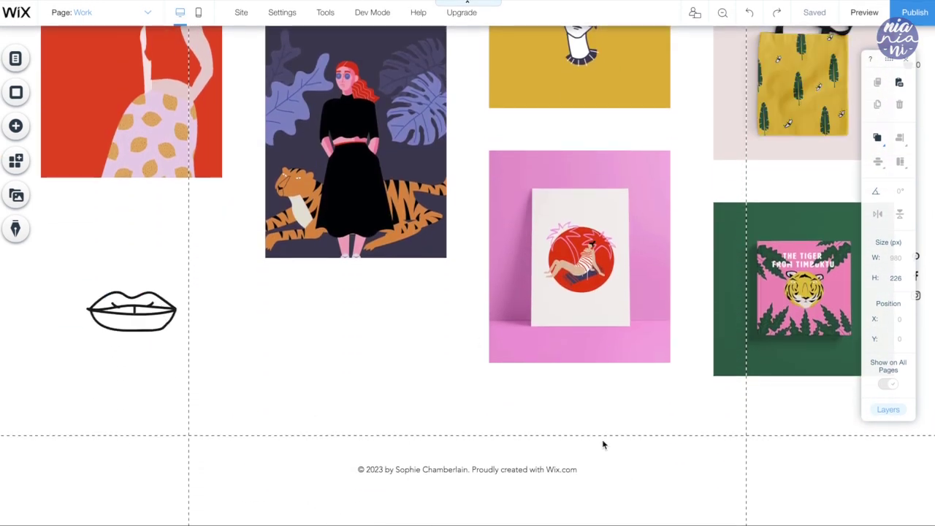
scroll(521, 241, "up", 7)
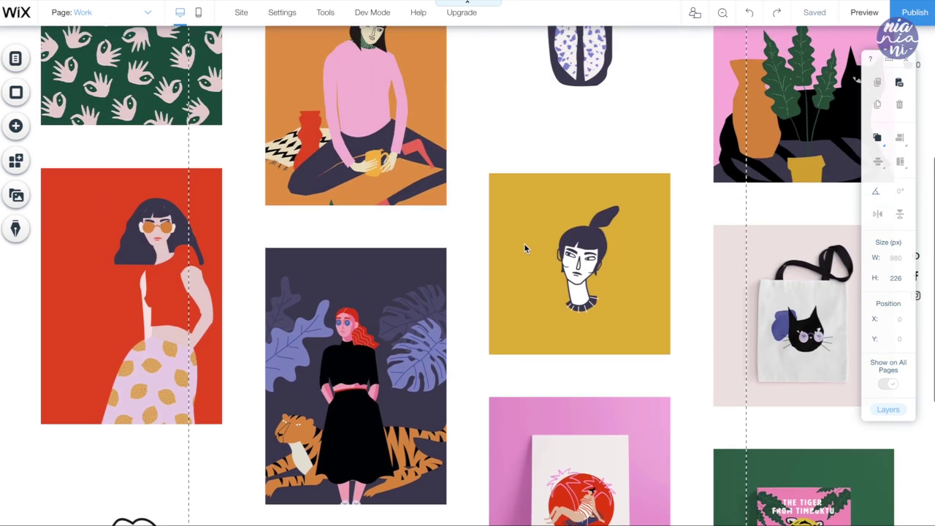
scroll(524, 248, "up", 1)
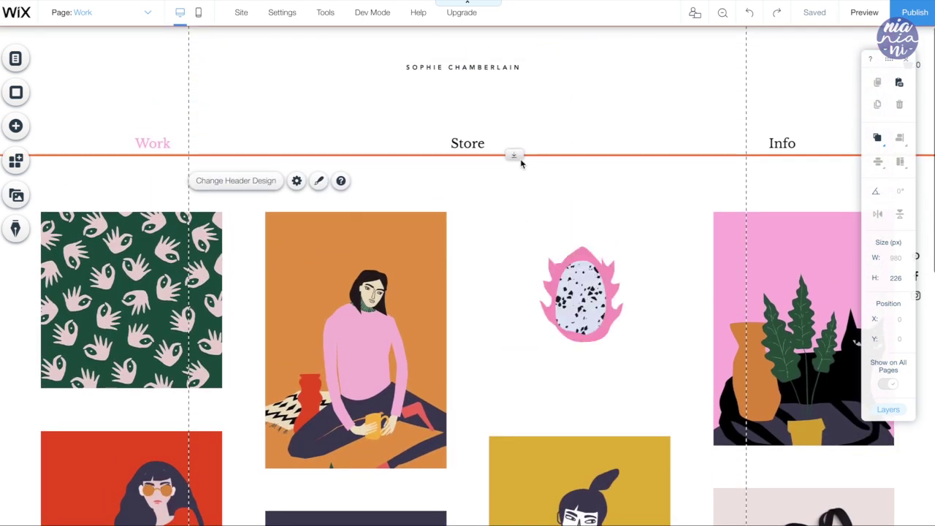
left_click(491, 67)
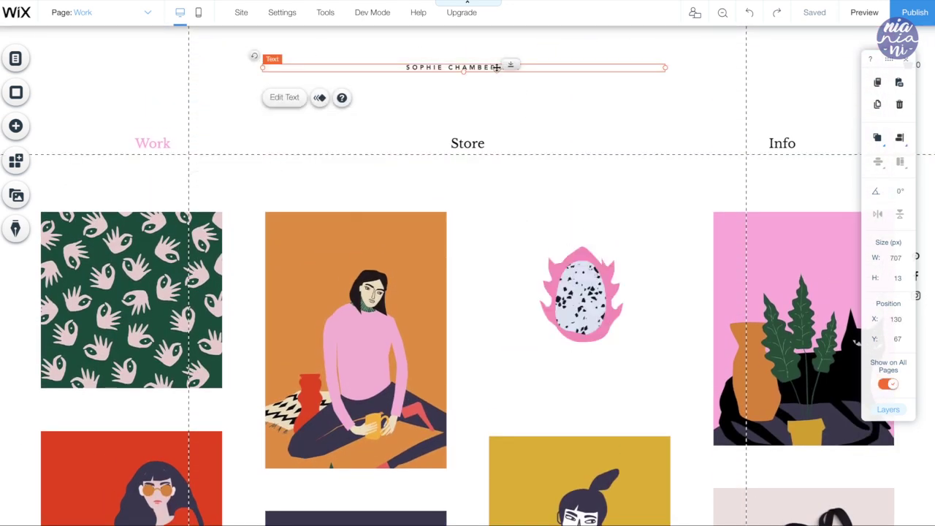
left_click(497, 67)
key("BackSpace")
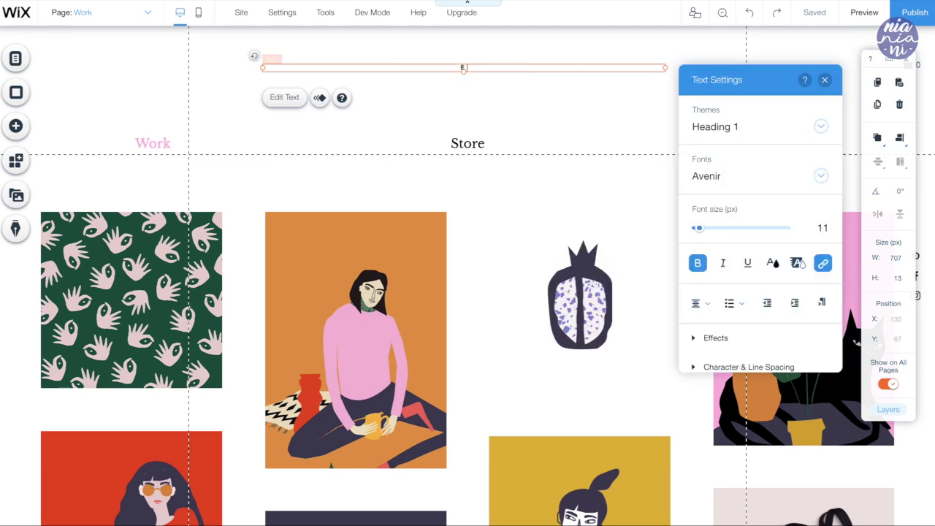
type("EUGENIA ")
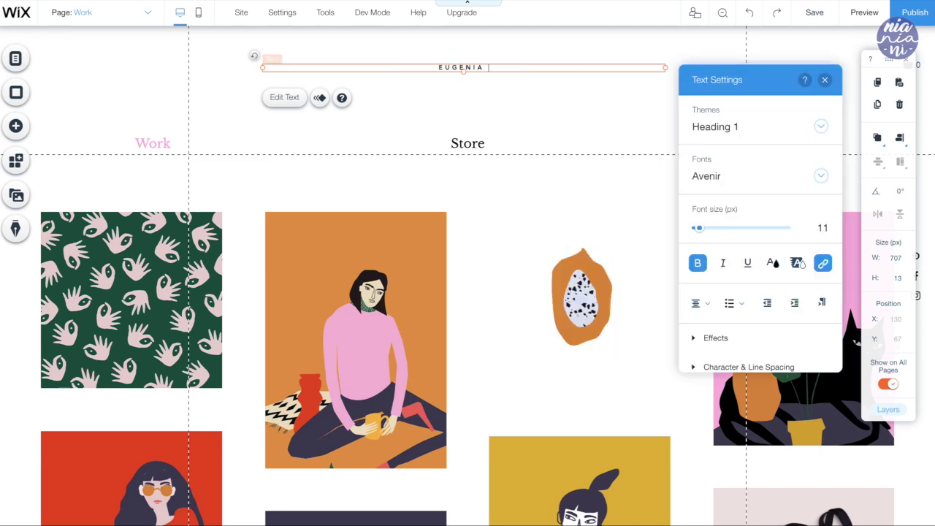
type("SUDARGO")
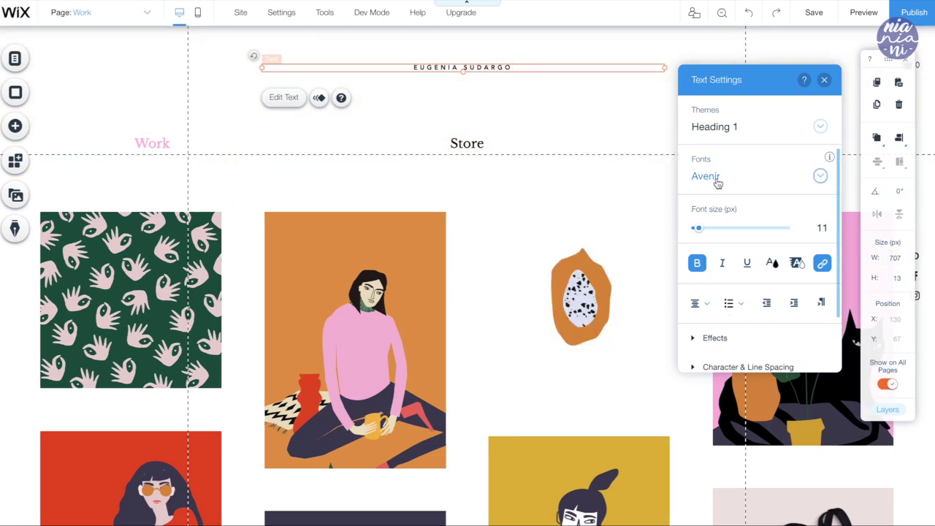
- Keep the title in Avenir, set it to 19 px, and review alignment and effects
left_click(821, 178)
scroll(786, 261, "down", 3)
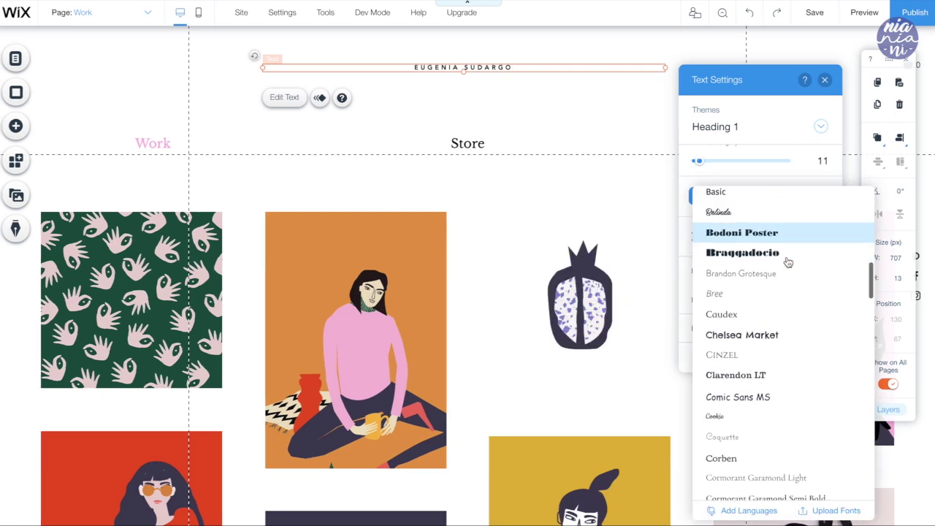
scroll(786, 261, "down", 6)
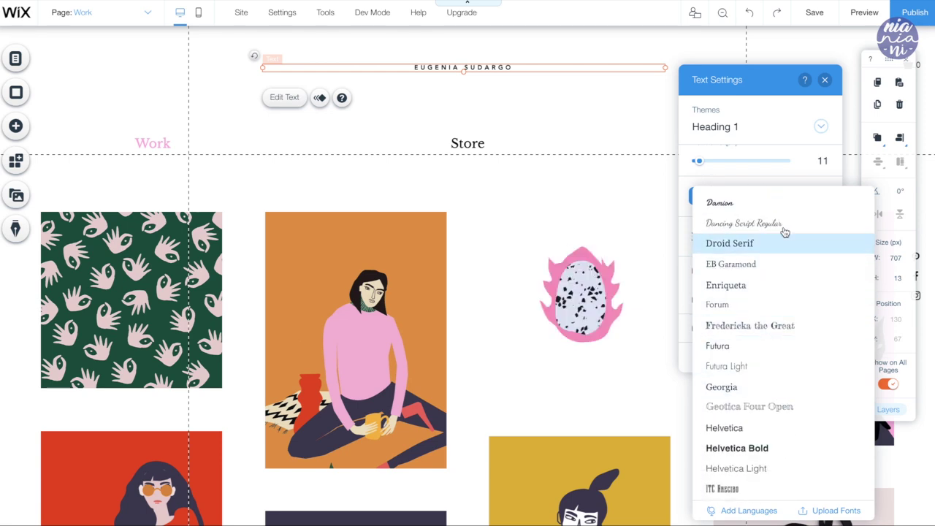
left_click(756, 178)
scroll(756, 178, "up", 2)
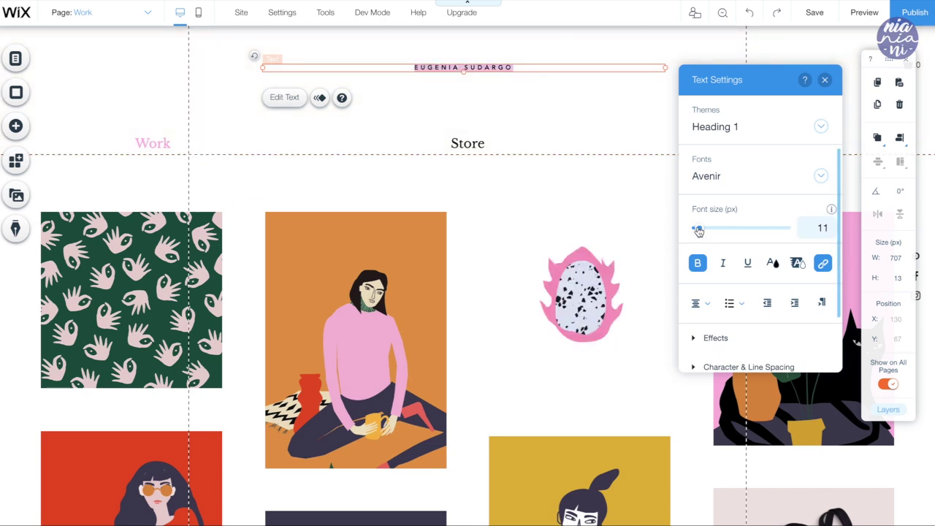
left_click_drag(699, 229, 704, 230)
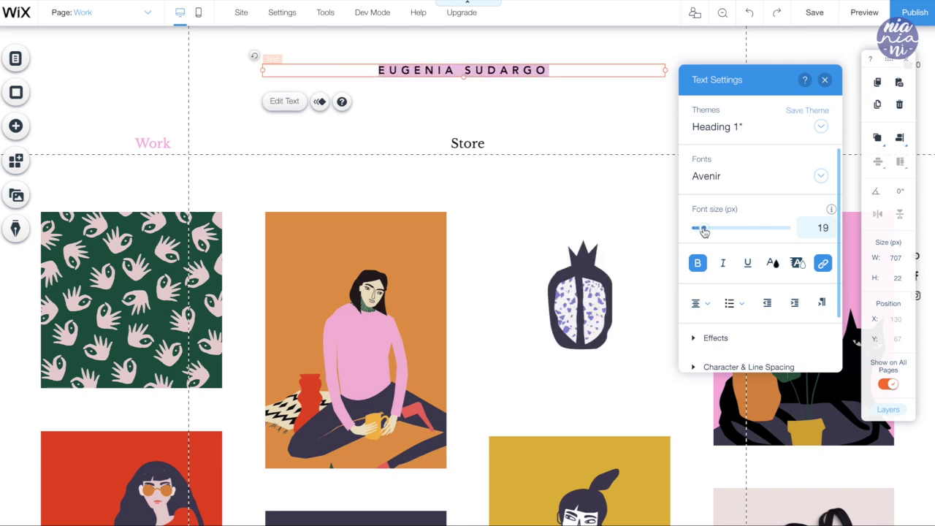
scroll(707, 241, "down", 2)
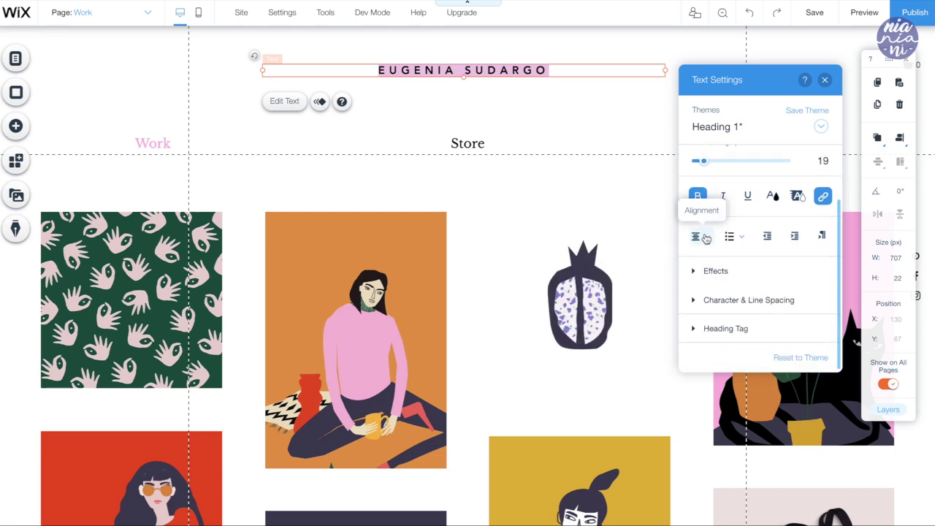
left_click(704, 236)
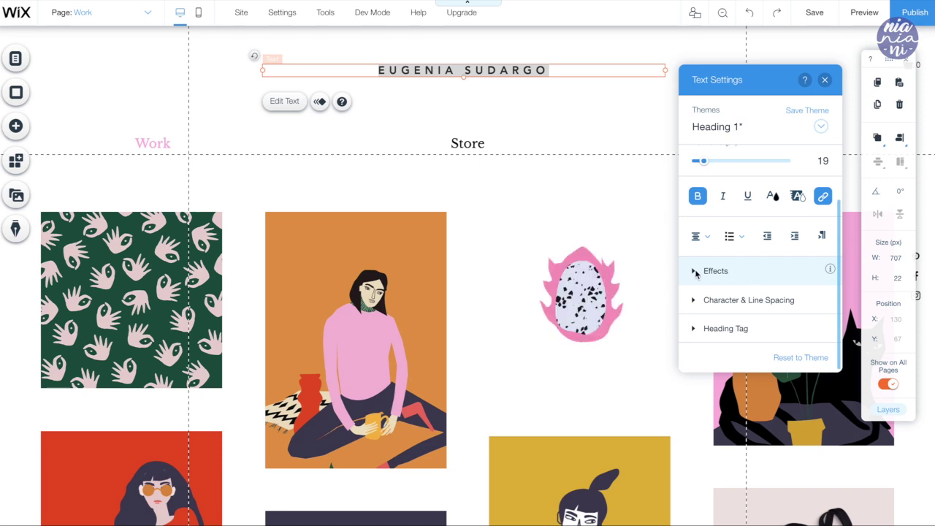
left_click(696, 272)
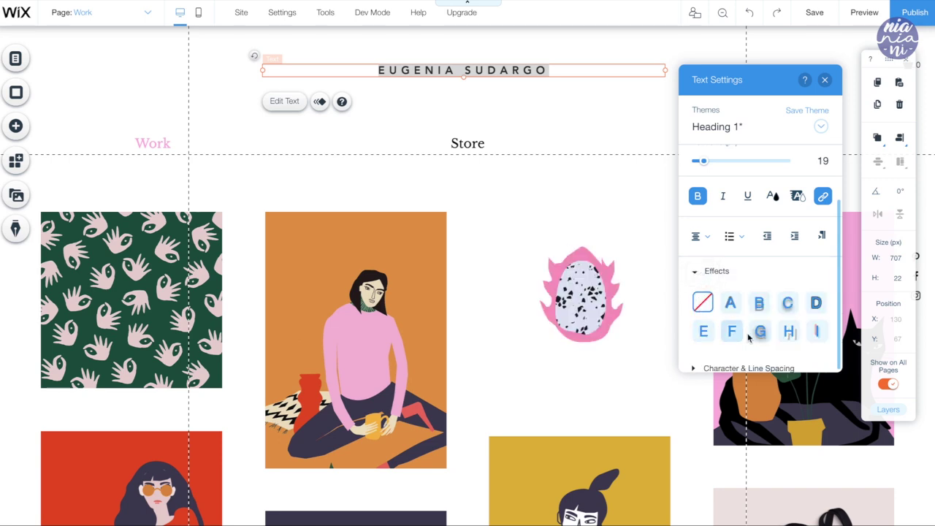
scroll(742, 295, "up", 3)
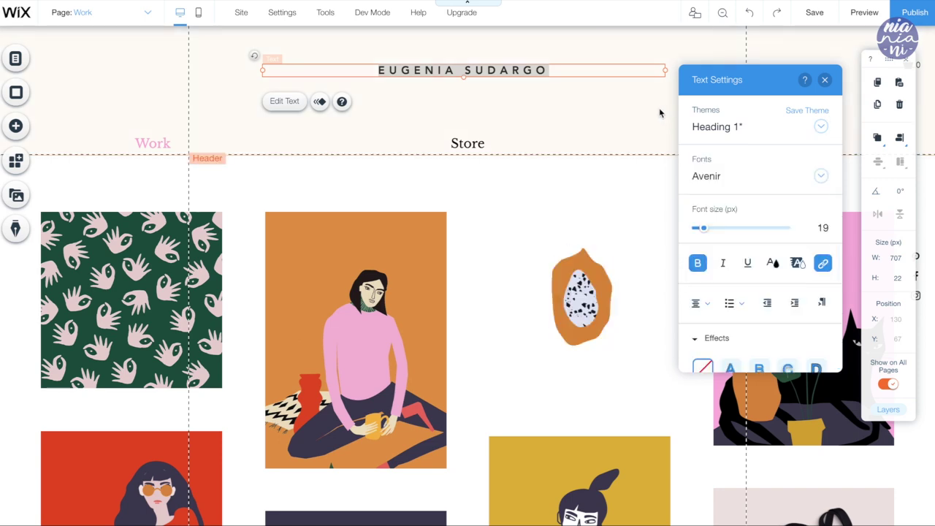
left_click(660, 110)
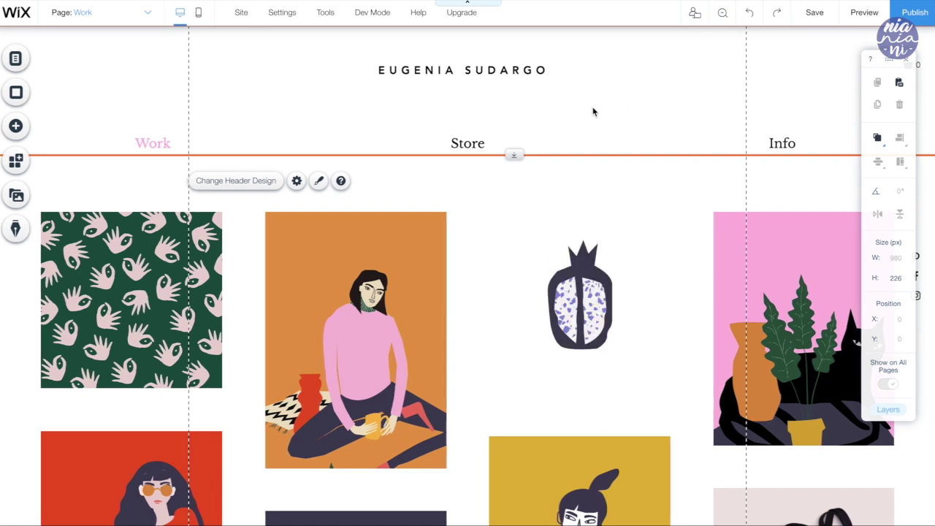
key("super+Tab")
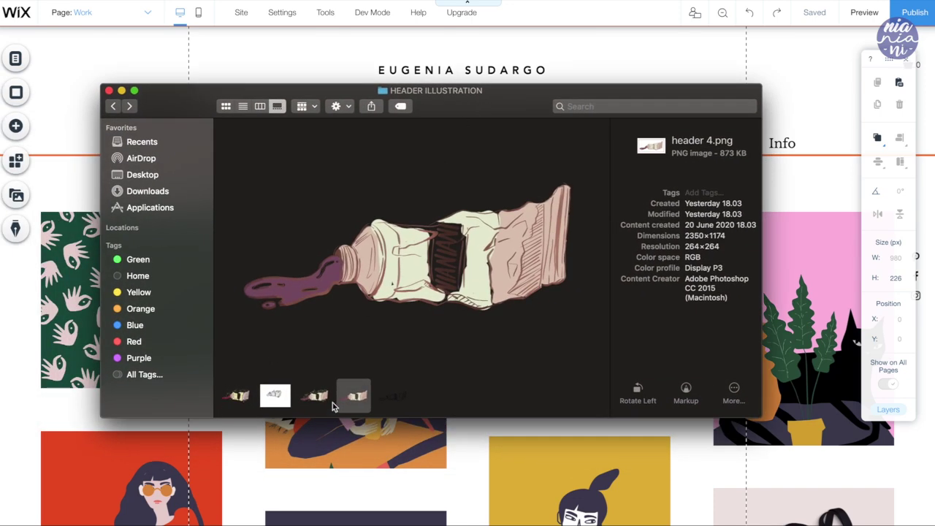
left_click(397, 399)
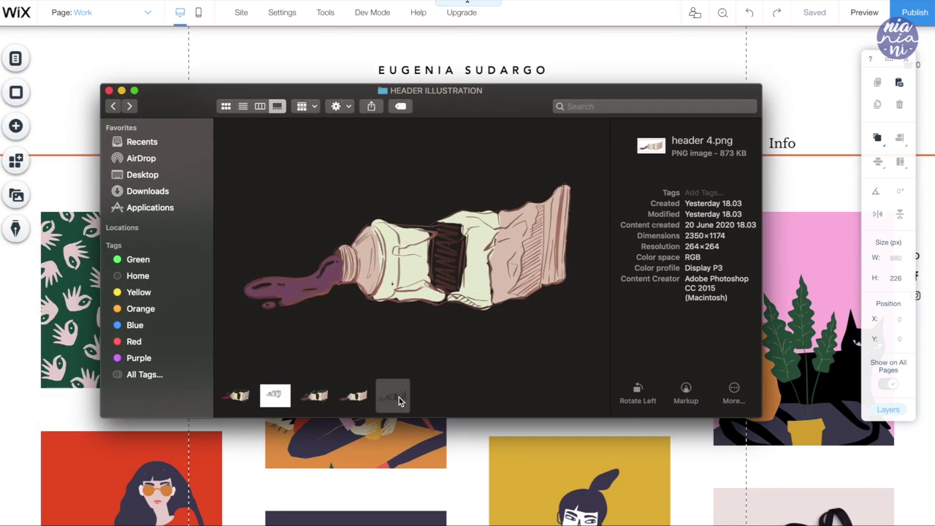
left_click(364, 402)
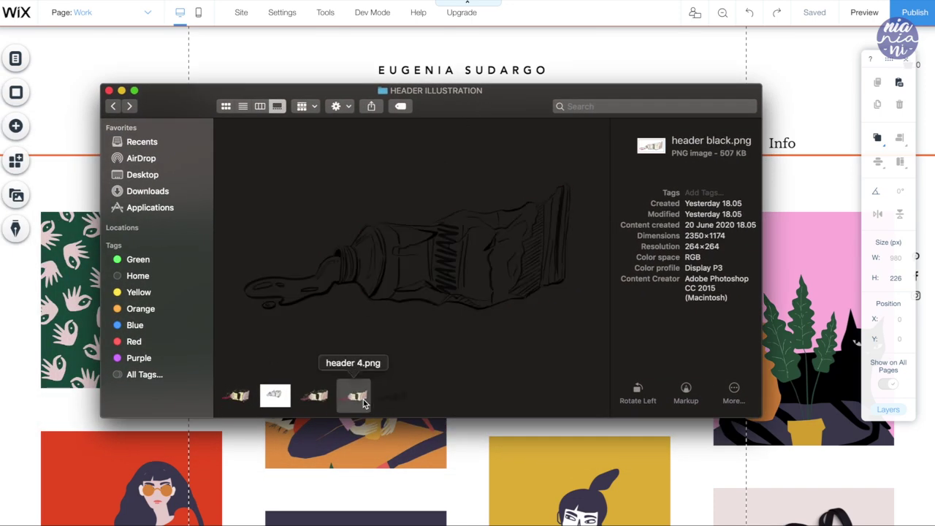
left_click(325, 402)
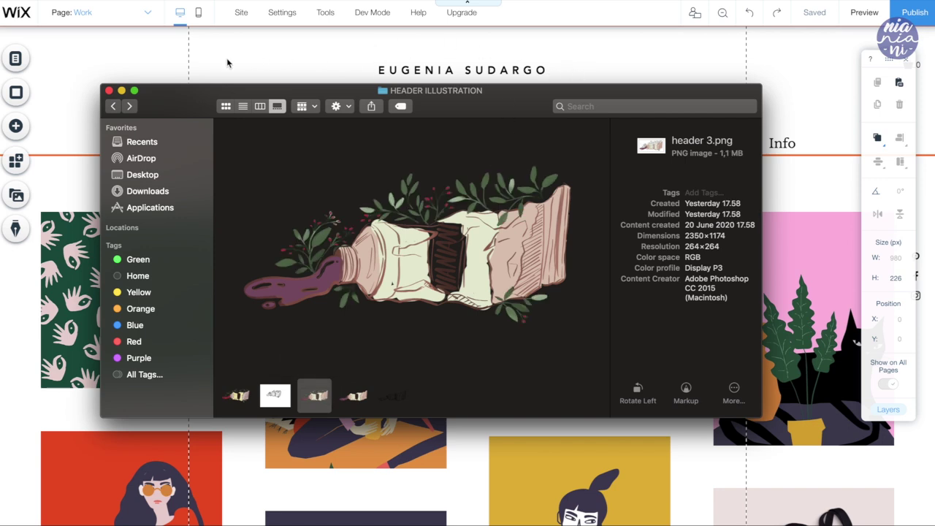
left_click(249, 61)
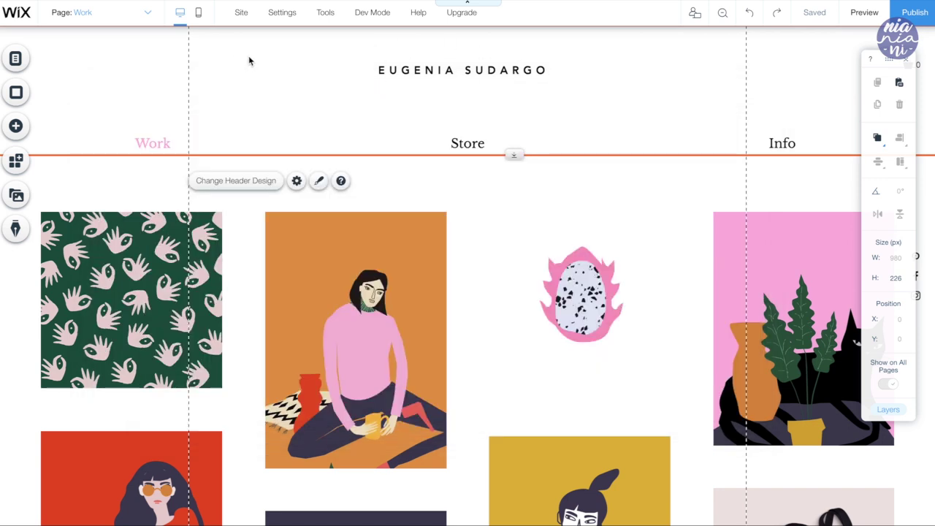
- Upload header black.png to My Image Uploads and add it to the Work page
left_click(16, 127)
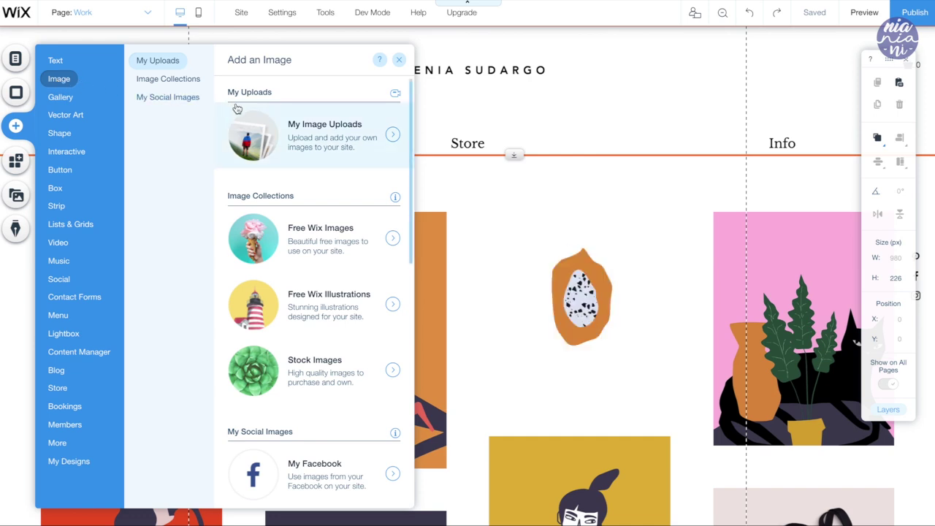
left_click(392, 138)
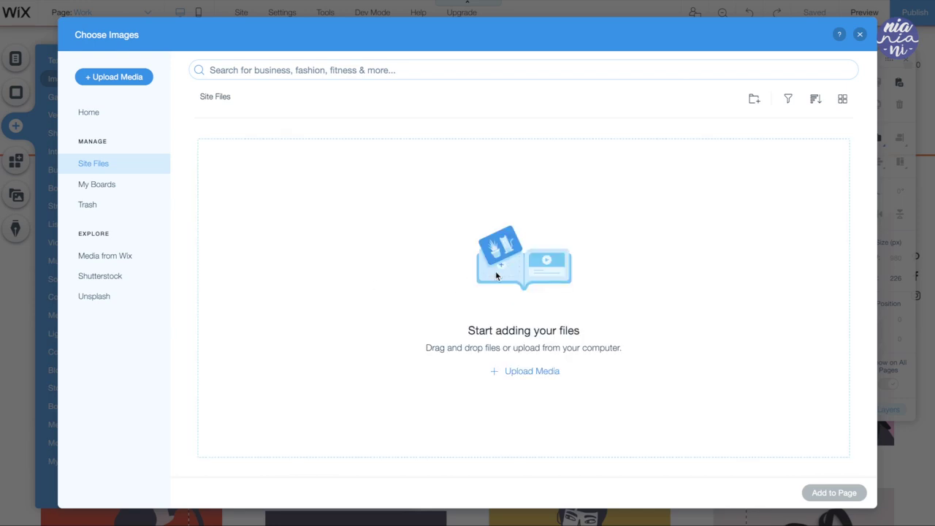
left_click(532, 372)
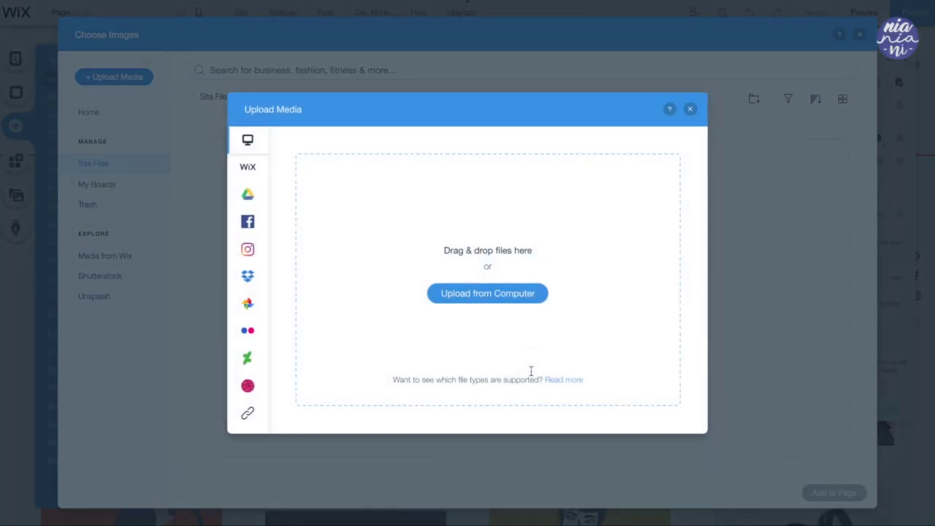
key("super+Tab")
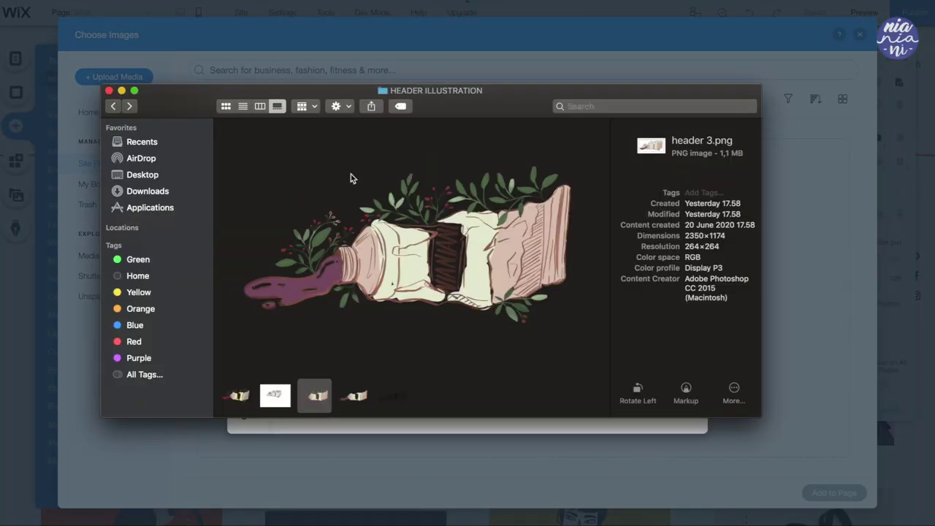
left_click(395, 400)
left_click_drag(486, 92, 576, 301)
left_click_drag(569, 447, 495, 219)
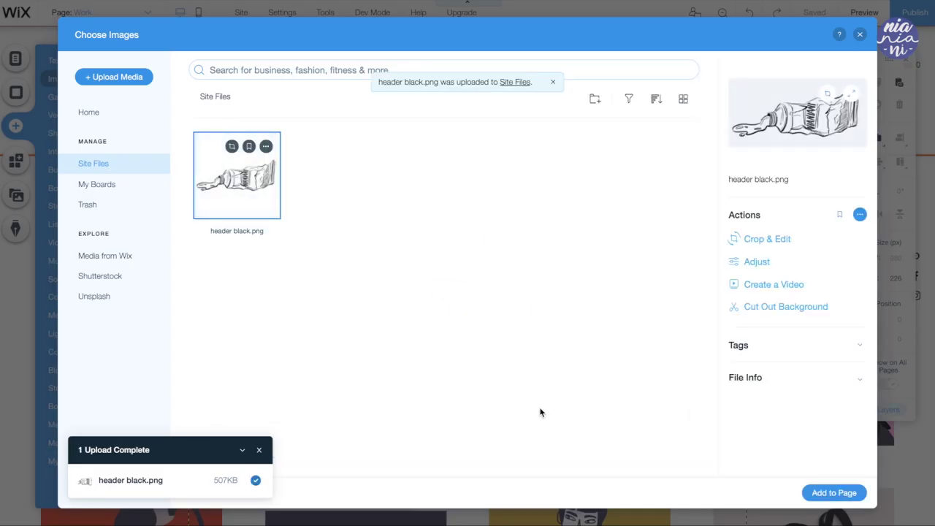
left_click(835, 492)
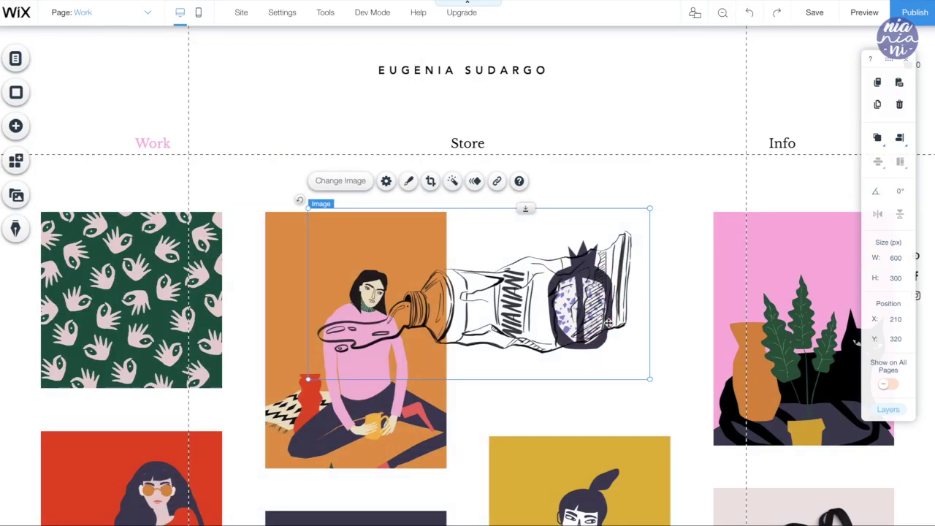
- Place the paint-tube drawing beside the title at 284×110 and check it in Preview
left_click_drag(608, 324, 763, 137)
left_click_drag(783, 196, 643, 106)
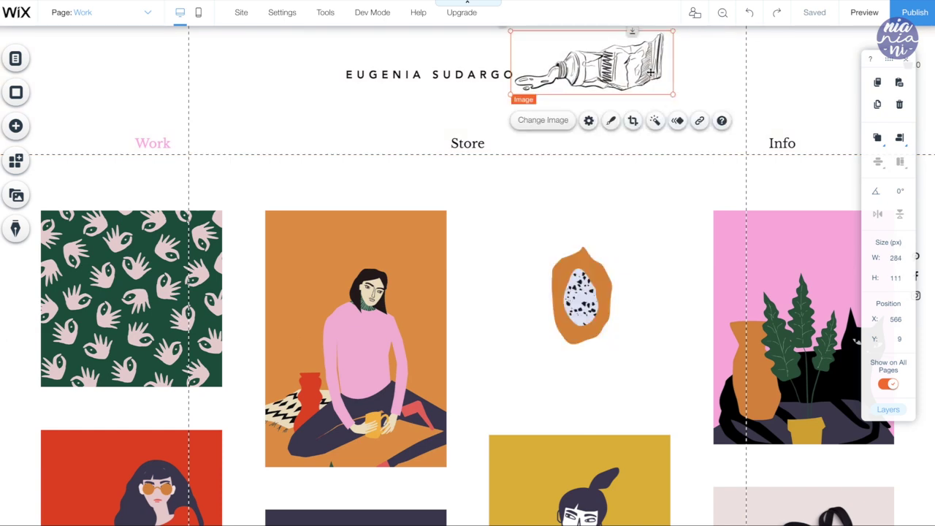
left_click(737, 105)
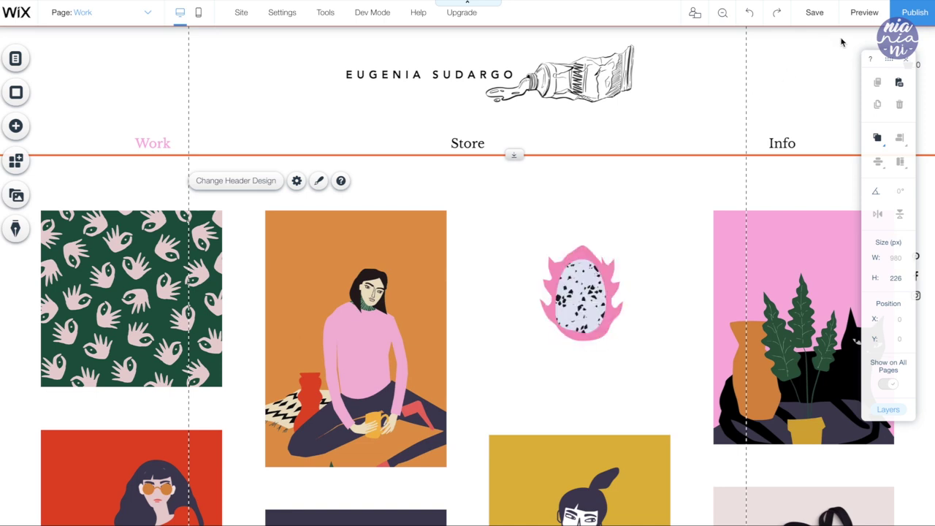
left_click(865, 12)
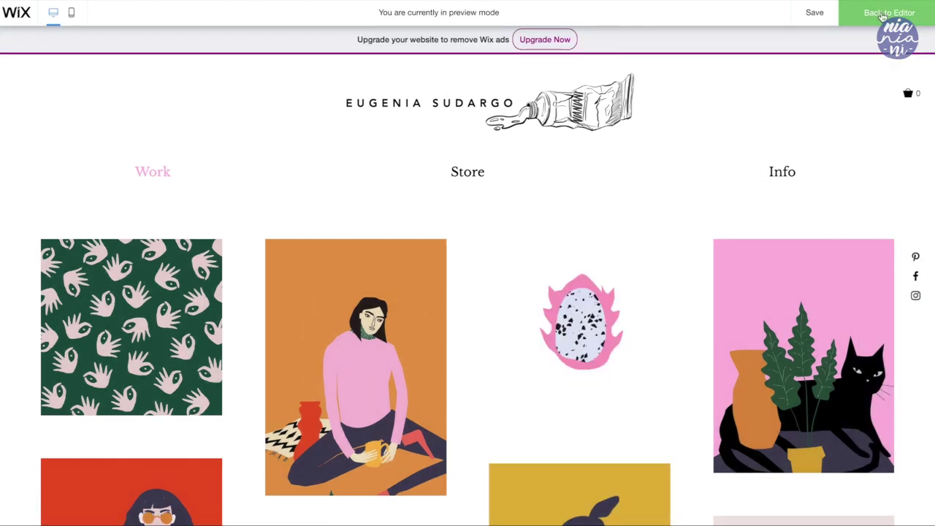
left_click(882, 15)
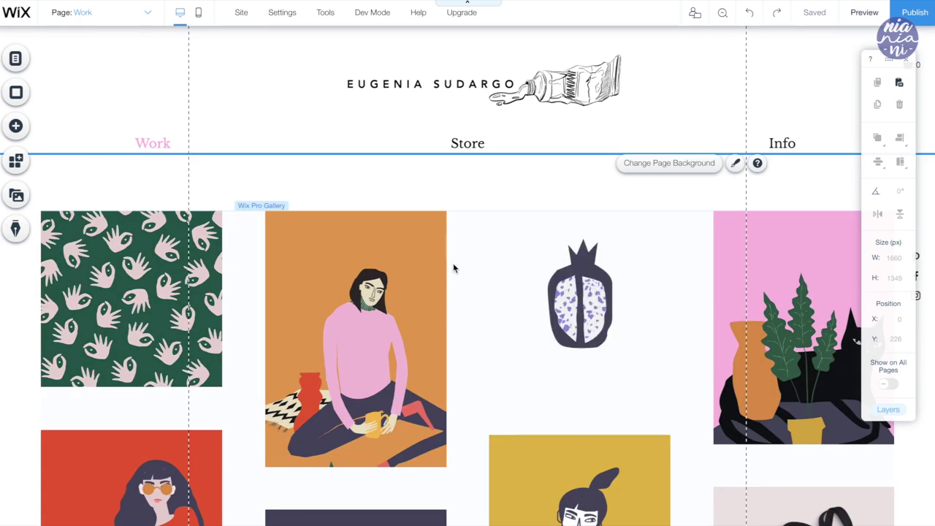
- Select the header and open its Customize Design border settings
left_click(665, 101)
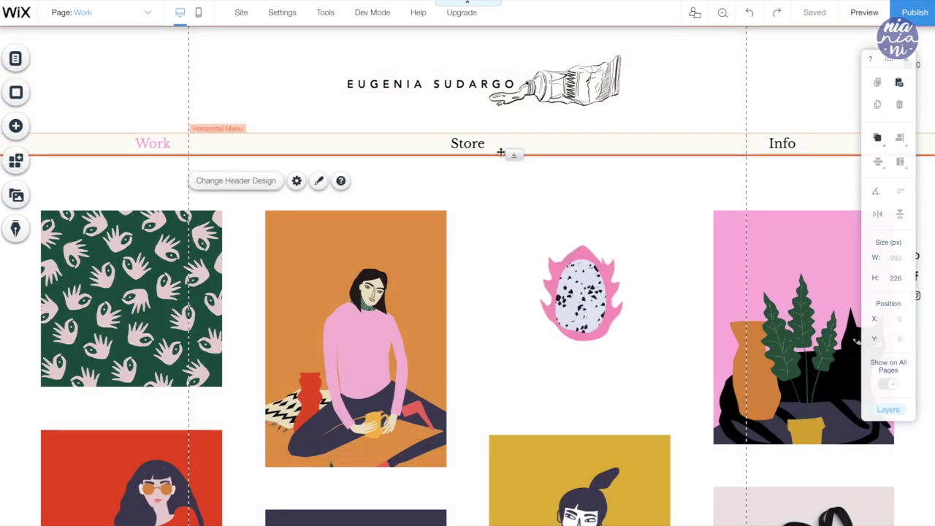
left_click(255, 184)
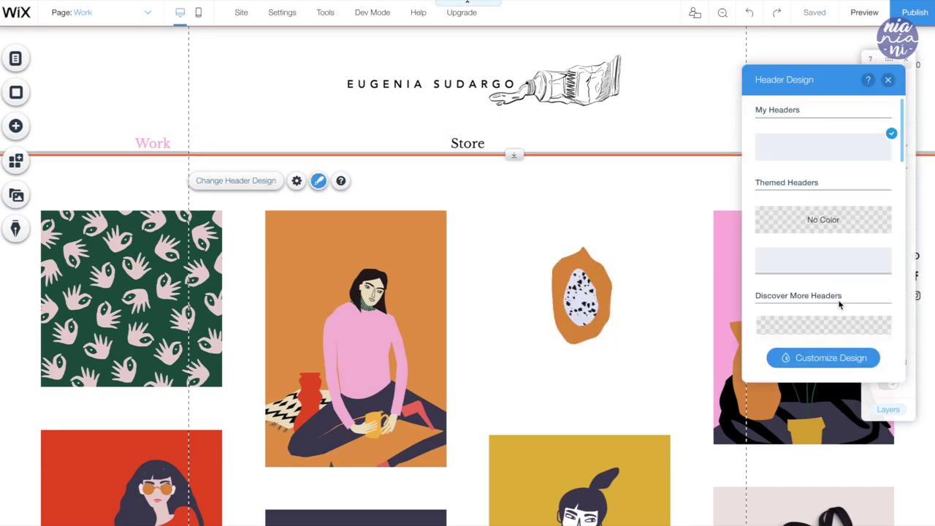
scroll(814, 222, "down", 6)
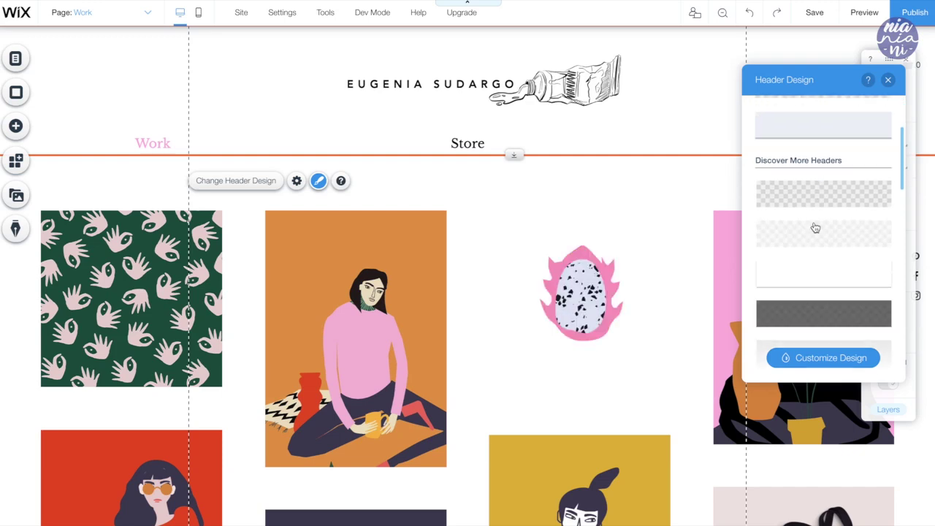
scroll(815, 227, "up", 6)
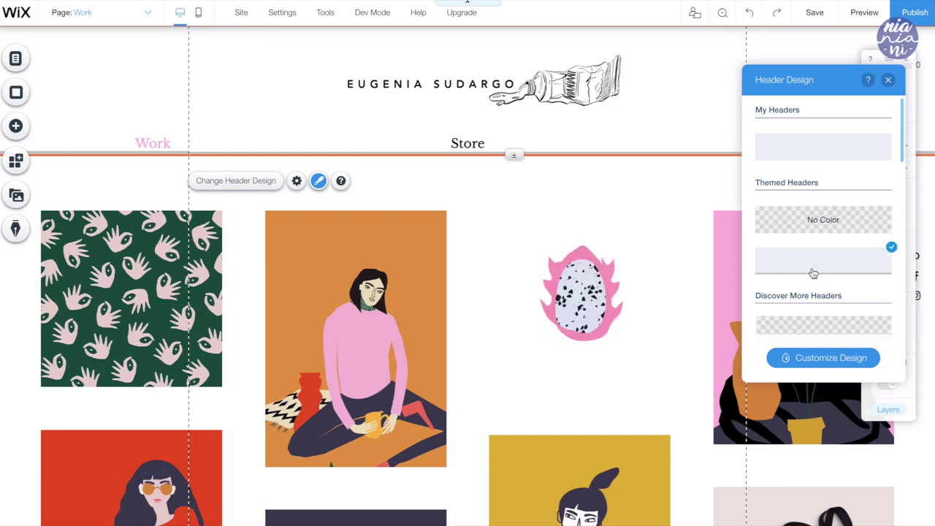
left_click(821, 365)
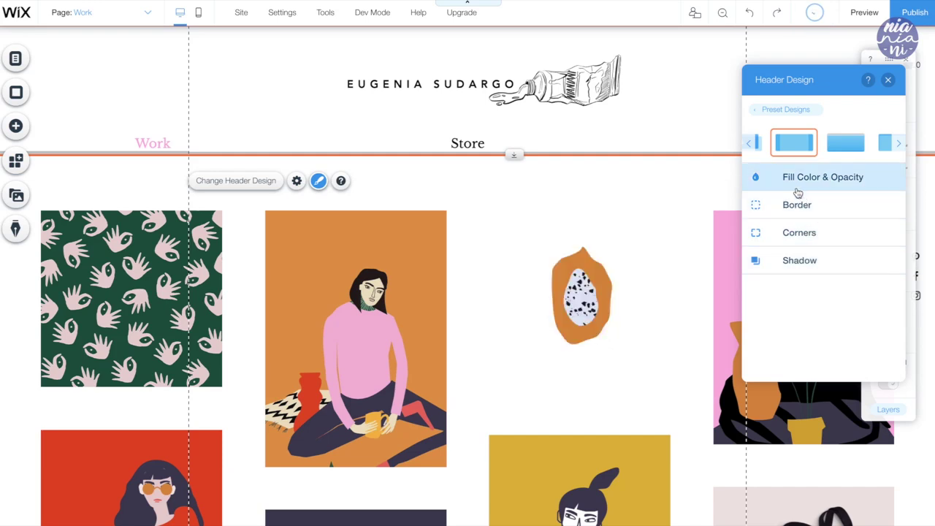
left_click(778, 208)
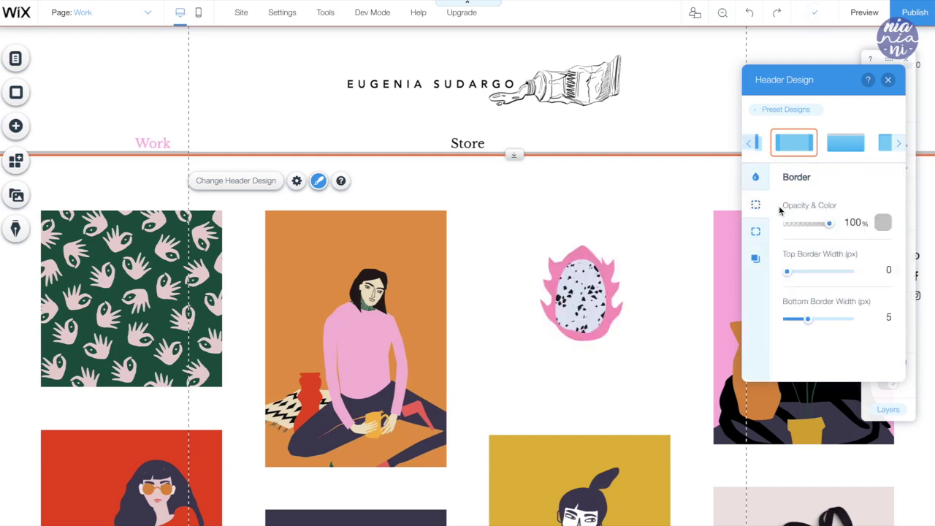
- Give the bottom border custom colour #5F778C and an 8 px width
left_click(884, 223)
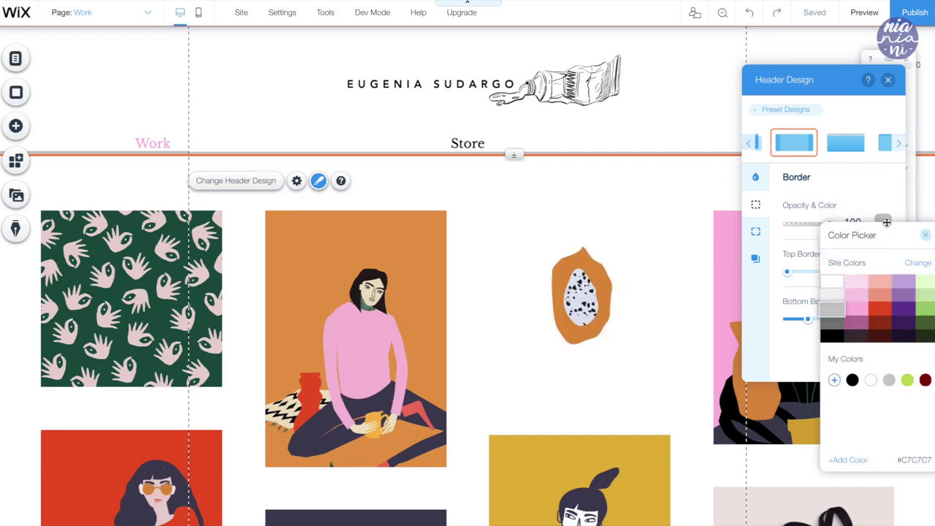
left_click(833, 381)
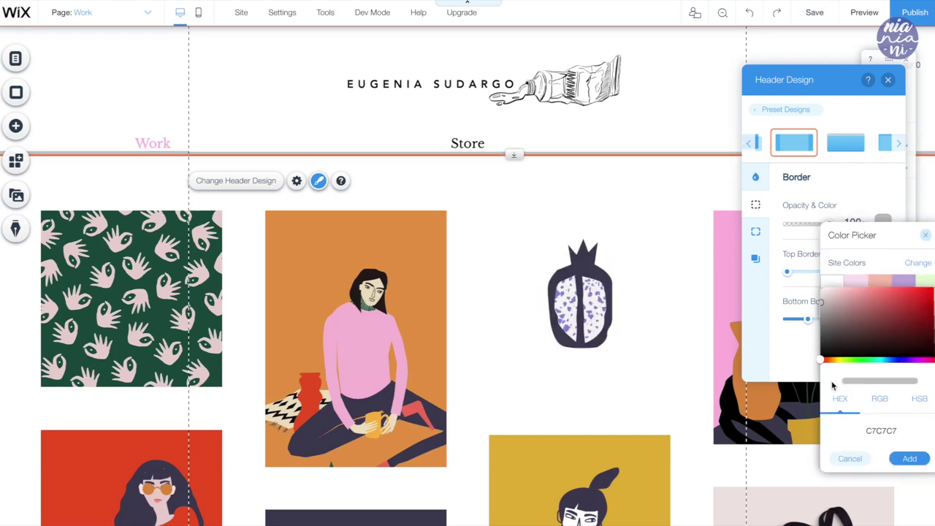
left_click(892, 360)
left_click(853, 321)
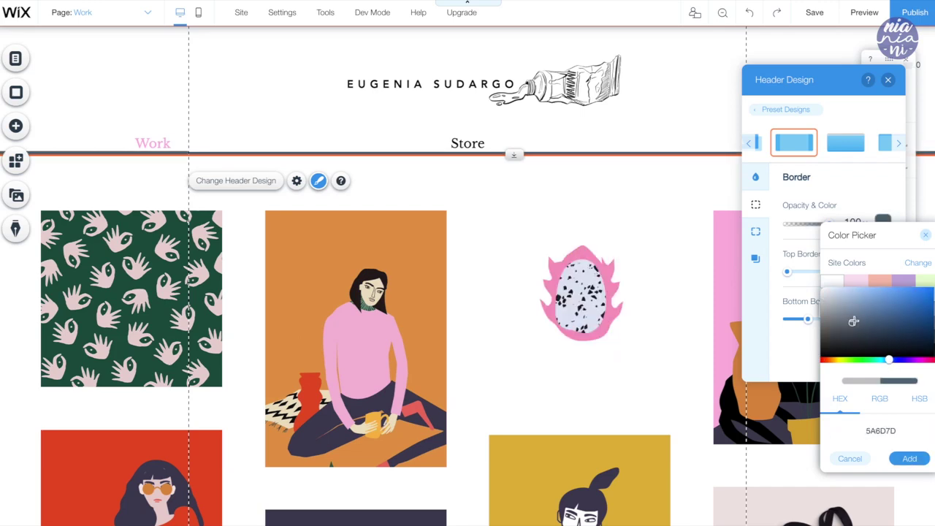
left_click(854, 319)
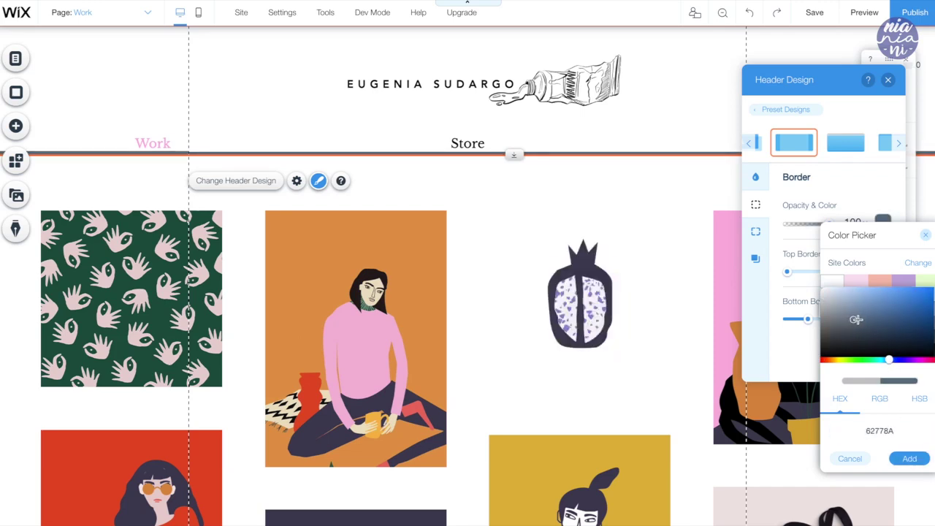
left_click(909, 458)
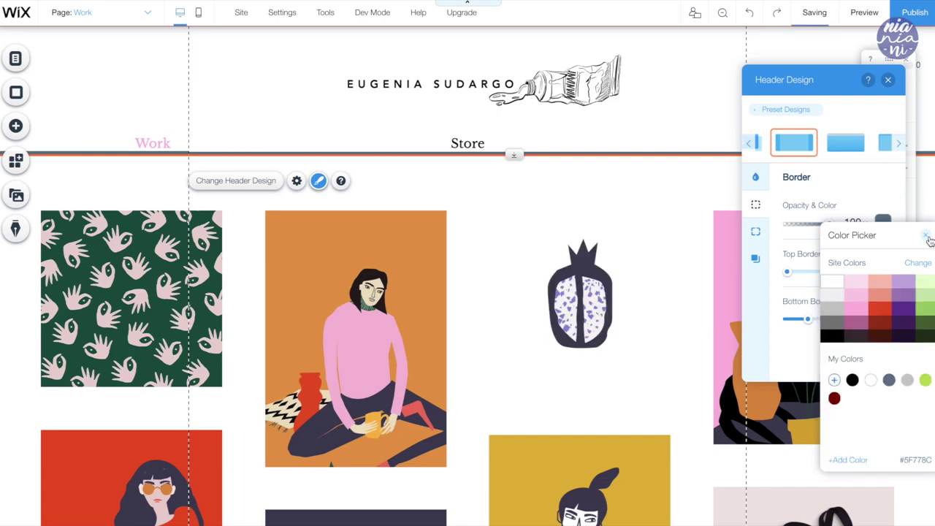
left_click(926, 238)
left_click_drag(807, 319, 819, 319)
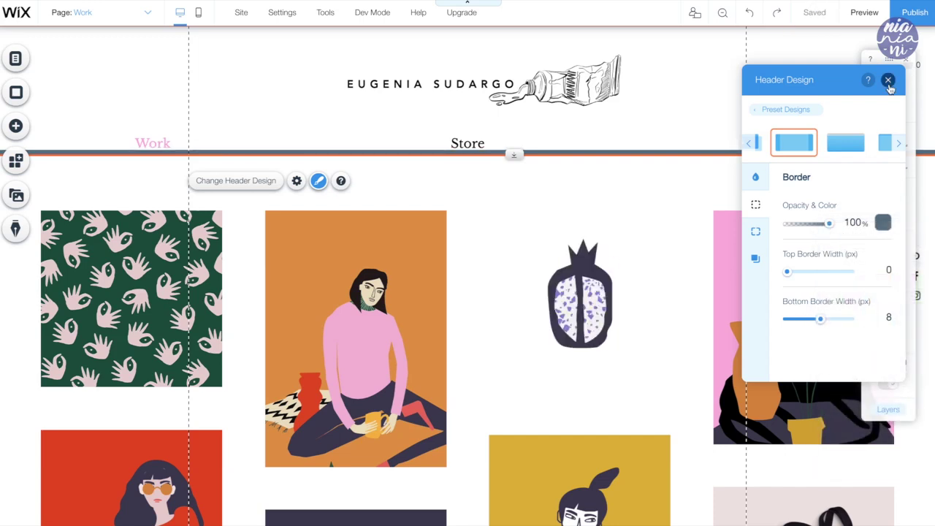
left_click(889, 81)
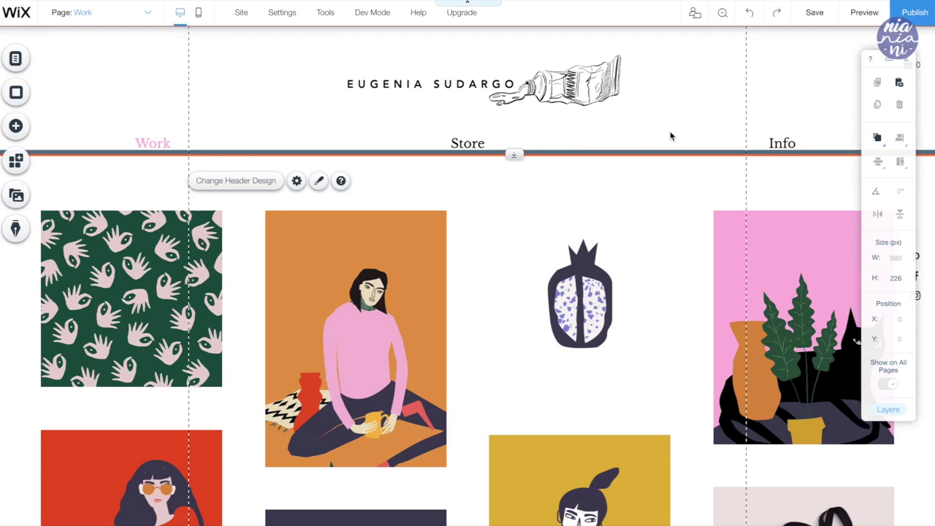
- Fill the footer's background and centre background with blue-grey #5F778C
scroll(458, 318, "down", 2)
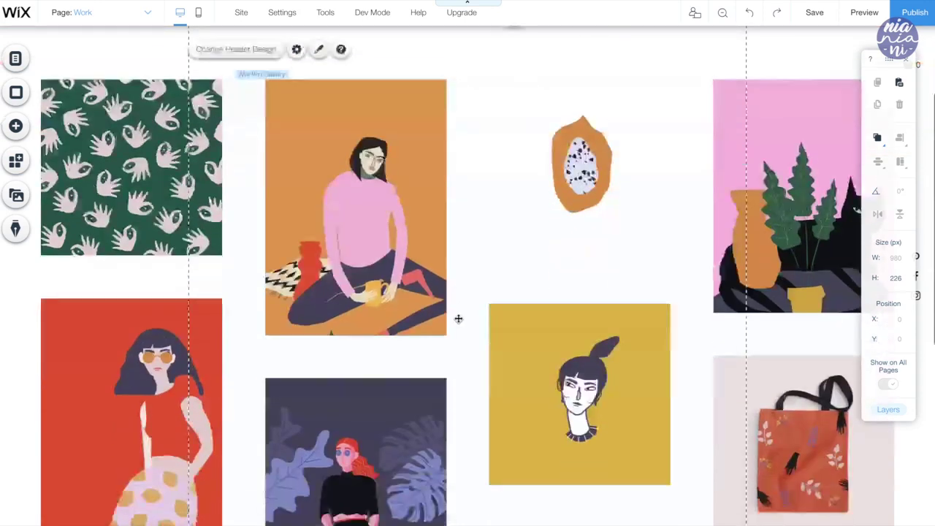
scroll(458, 319, "down", 5)
double_click(400, 483)
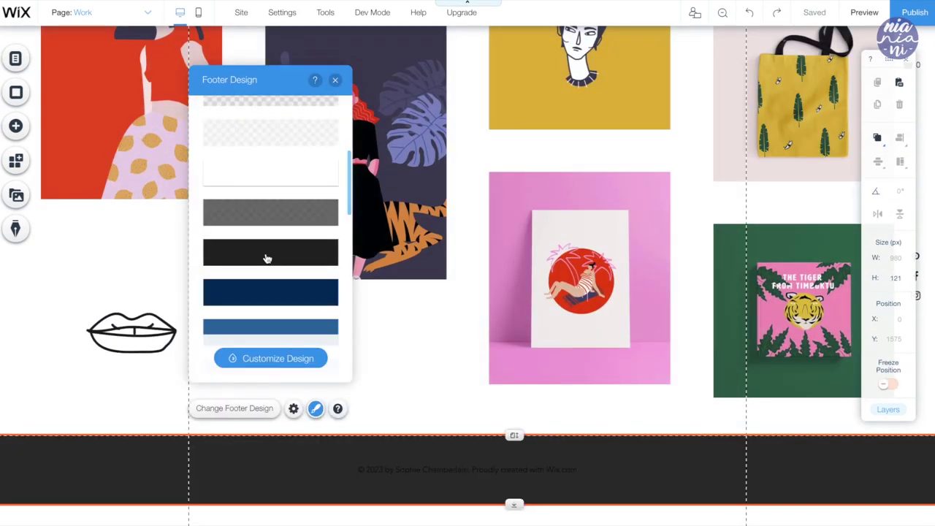
left_click(268, 257)
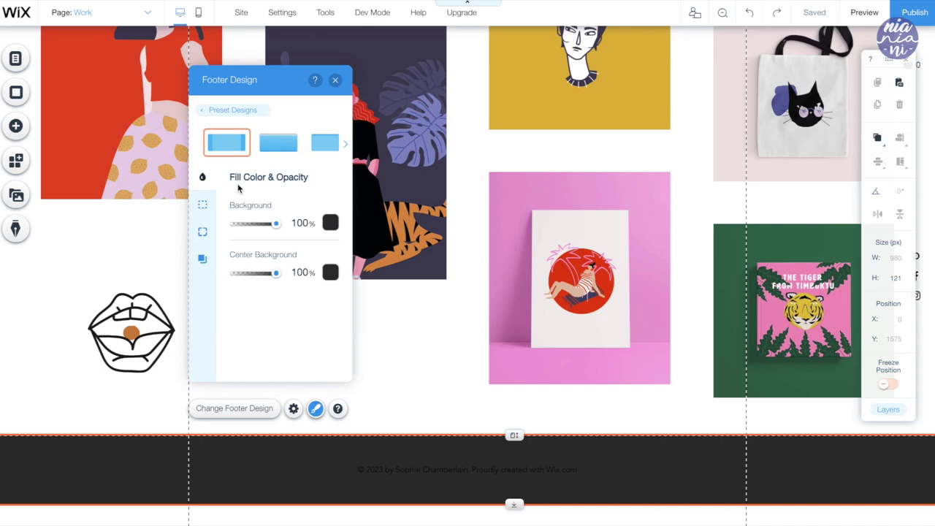
left_click(331, 224)
left_click(402, 382)
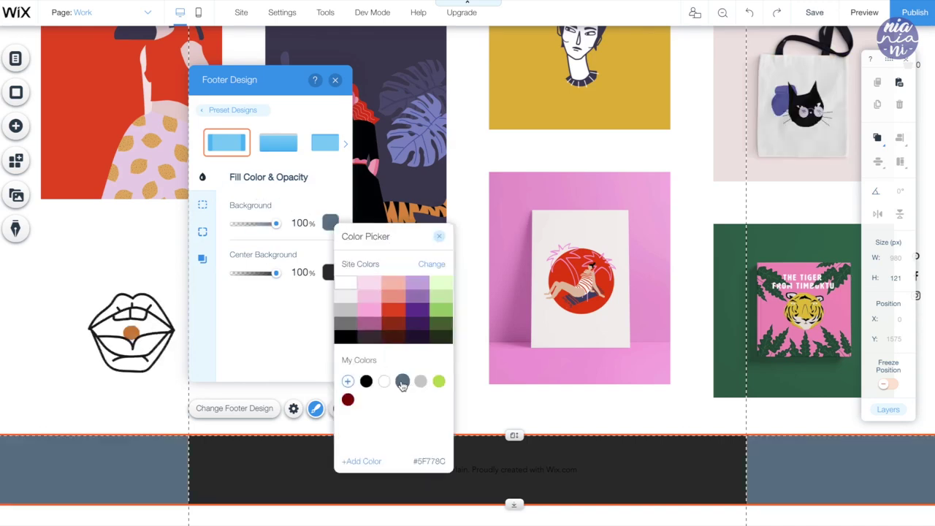
left_click(327, 273)
left_click(399, 428)
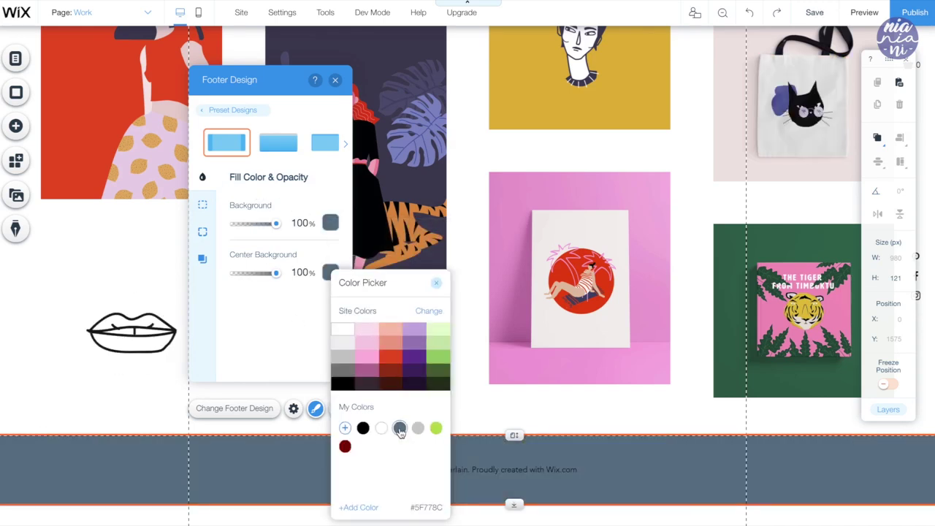
left_click(409, 468)
- Drag the footer's top edge down to make the footer slimmer
scroll(467, 292, "up", 2)
scroll(544, 479, "down", 1)
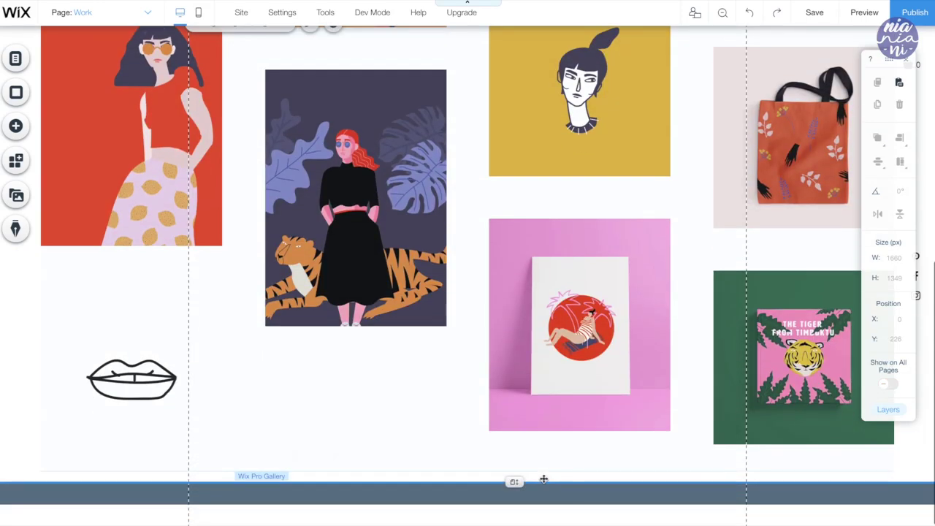
left_click_drag(544, 479, 545, 509)
scroll(545, 482, "up", 5)
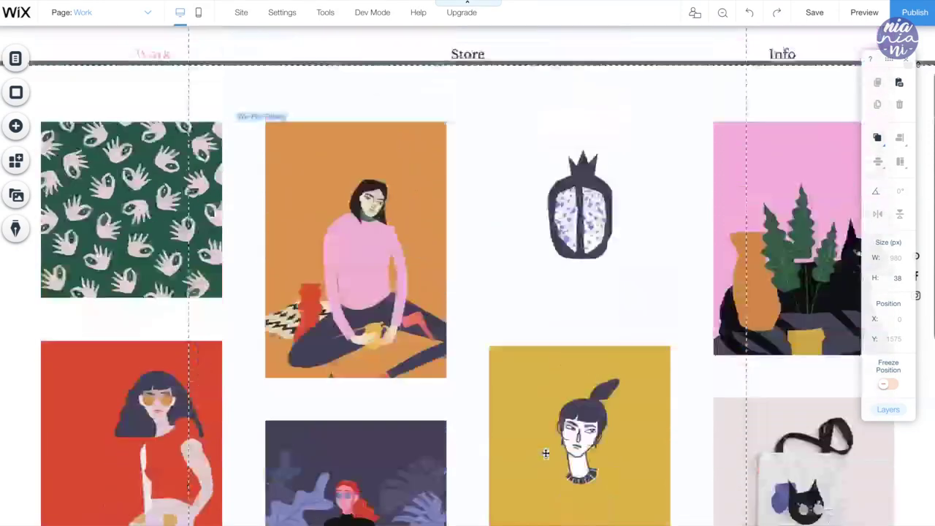
- Select the header menu and collapse the subpages under Work in the page list
left_click(485, 265)
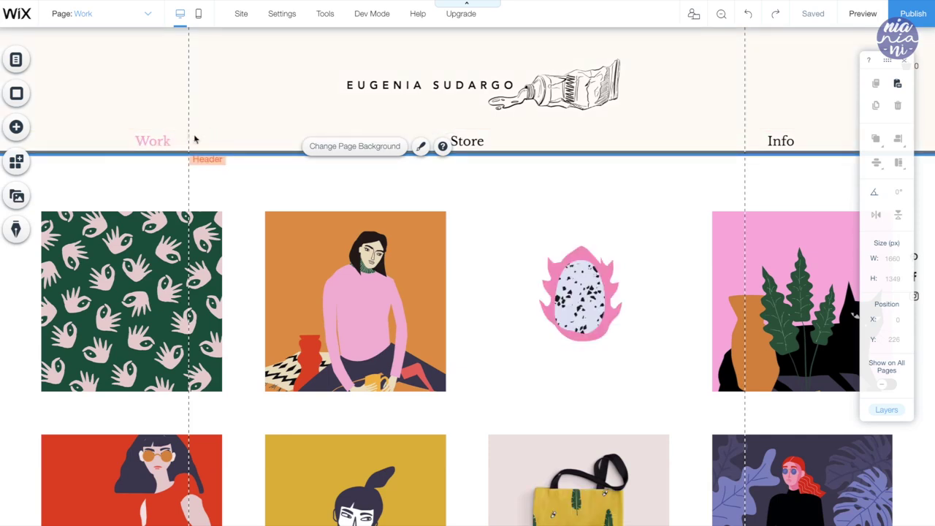
left_click(168, 139)
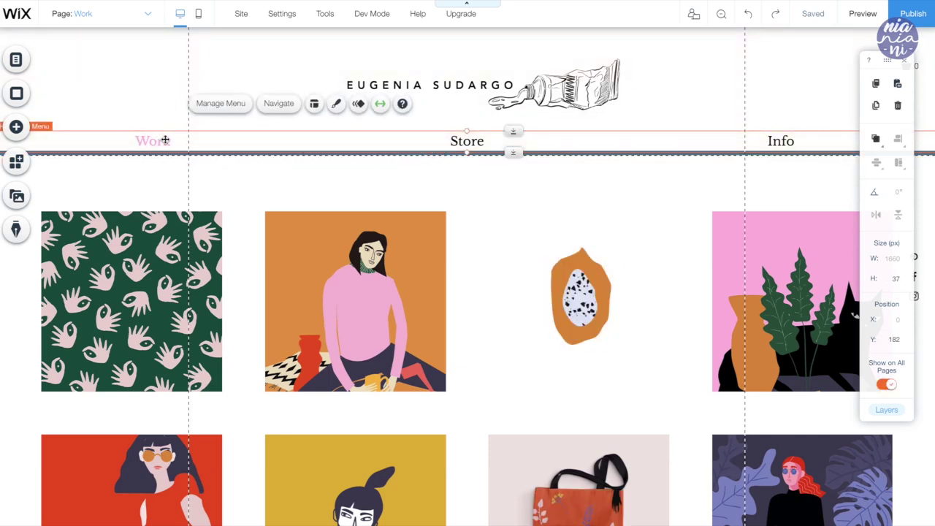
left_click(230, 106)
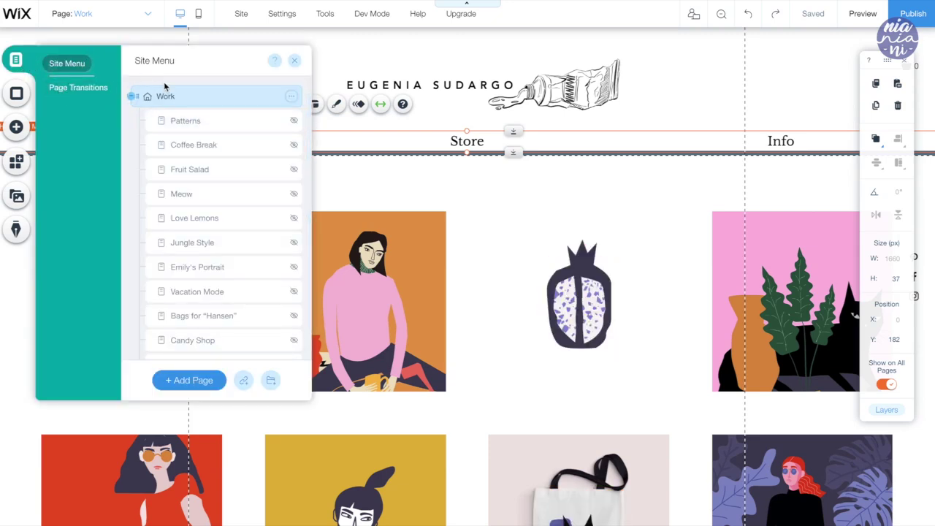
left_click(133, 96)
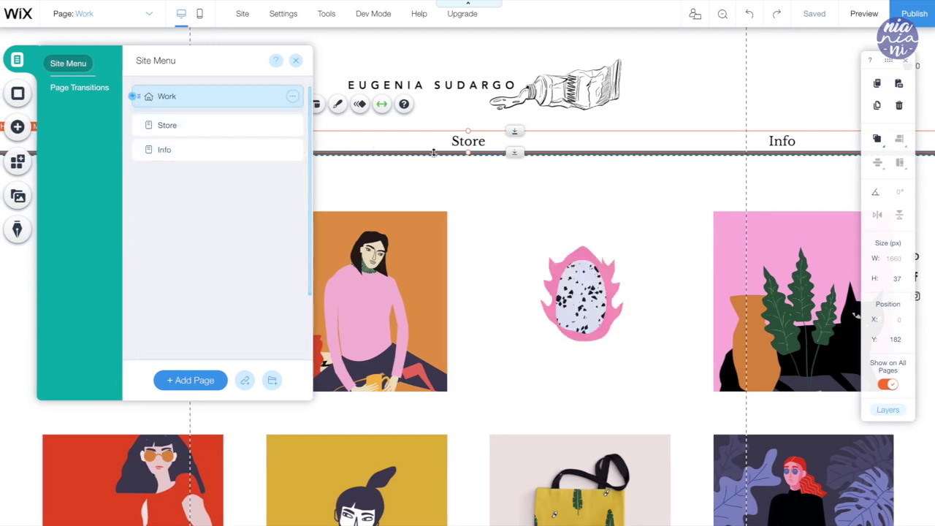
- Rename the Work, Store and Info pages to Portfolio, About and Instagram
double_click(166, 96)
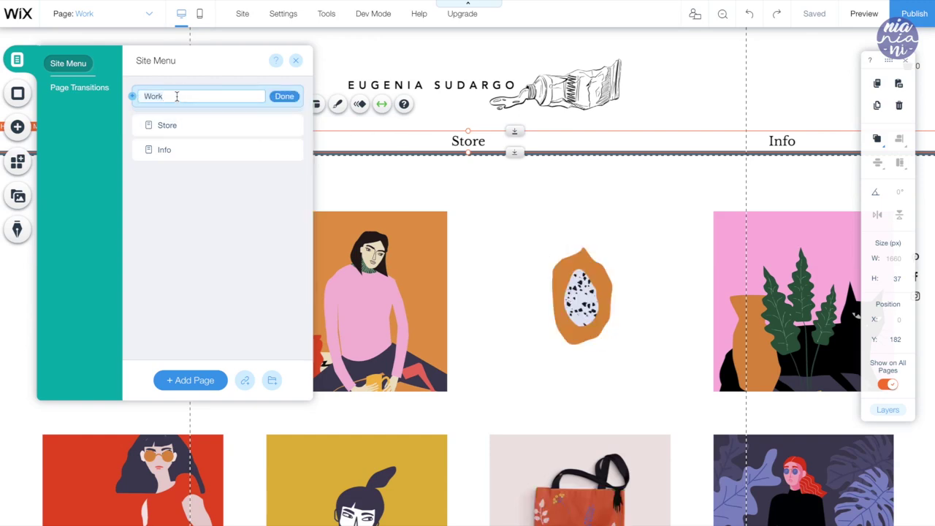
type("Portfolio")
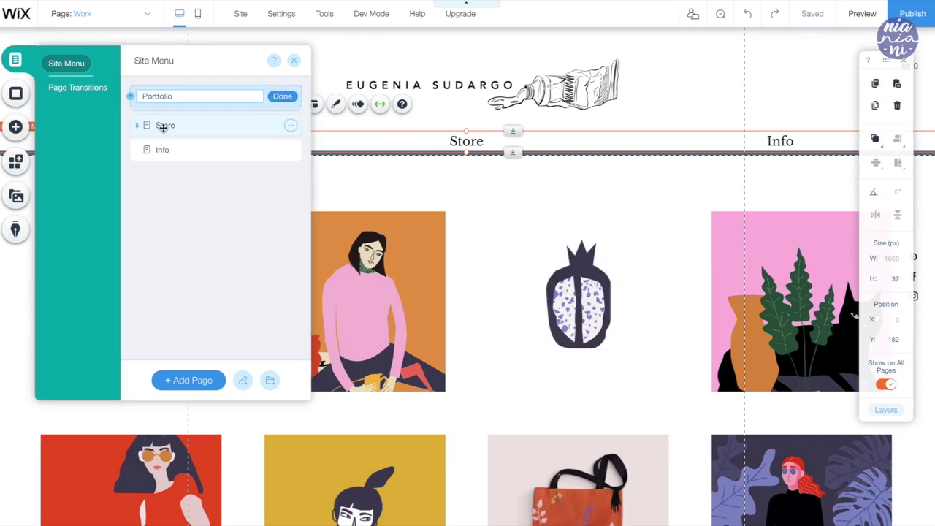
double_click(163, 125)
type("About")
double_click(163, 149)
type("Instagram")
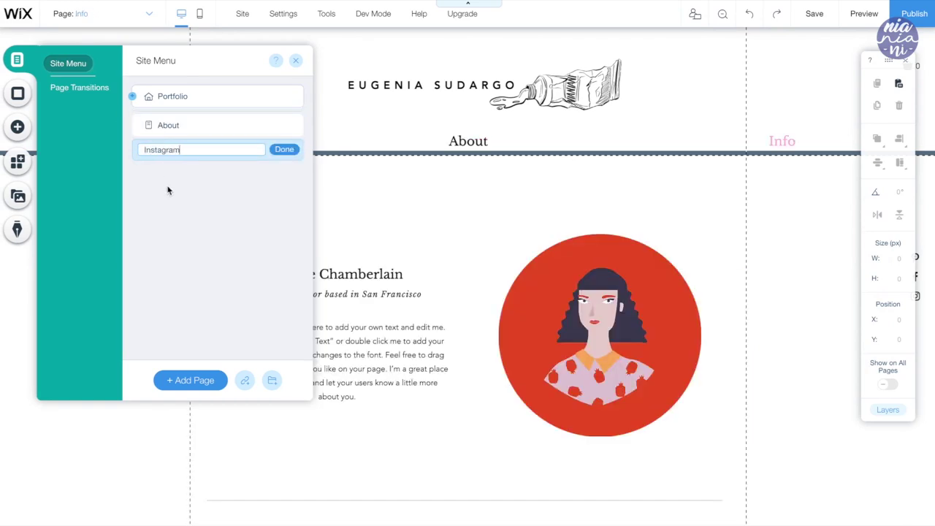
key("Return")
- Add a new page named Youtube to the site menu
left_click(194, 380)
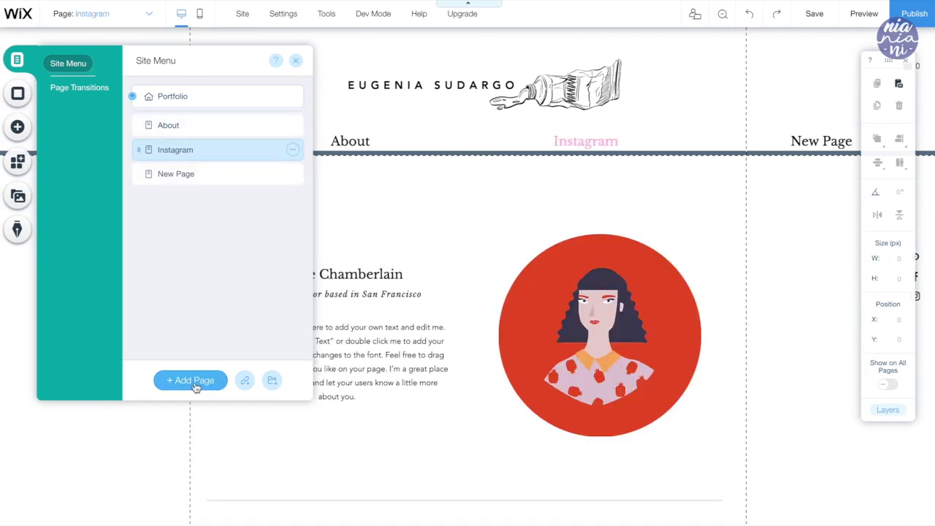
double_click(174, 174)
type("Youtube")
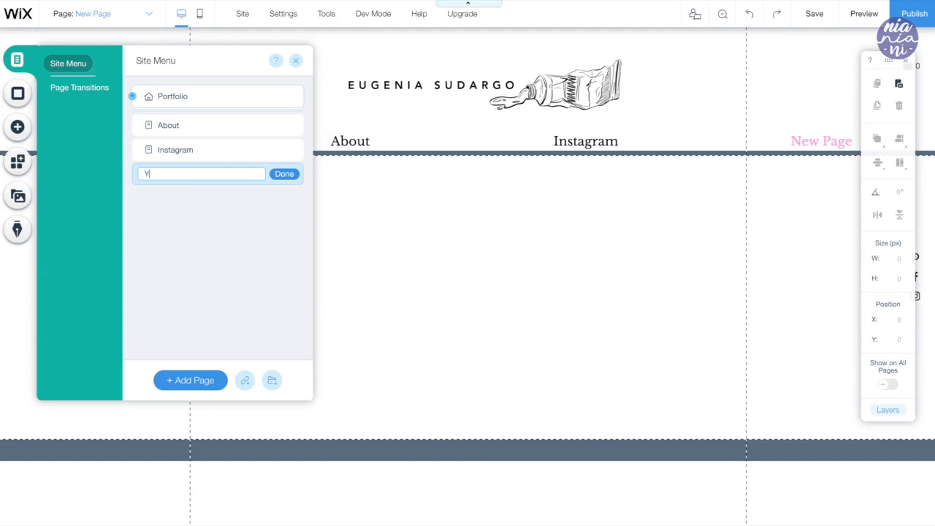
left_click(287, 176)
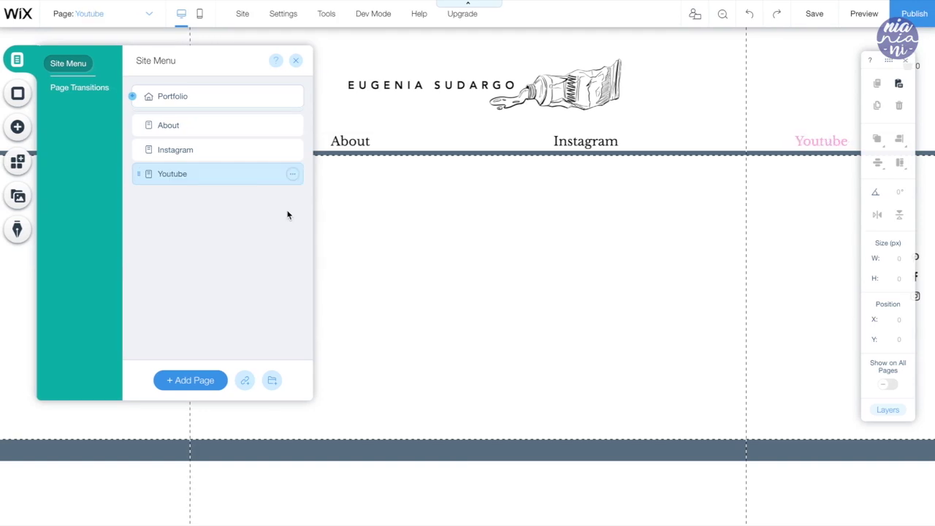
left_click(343, 212)
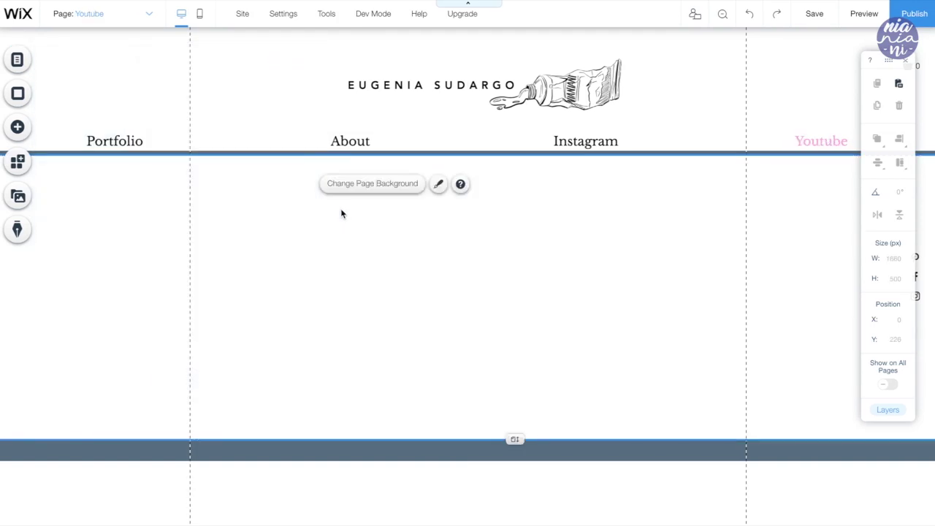
- Give the header menu text the Brandon Grotesque font at 19px
left_click(358, 143)
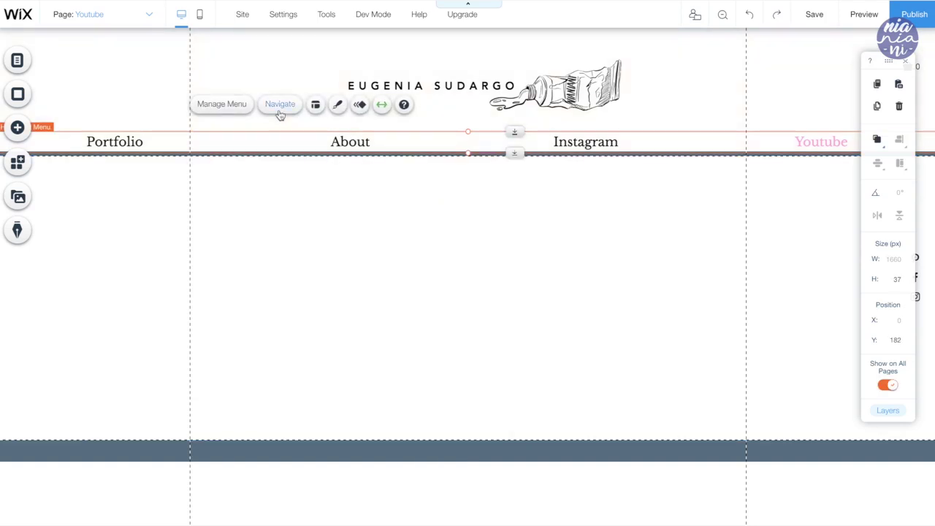
left_click(339, 106)
scroll(811, 378, "down", 5)
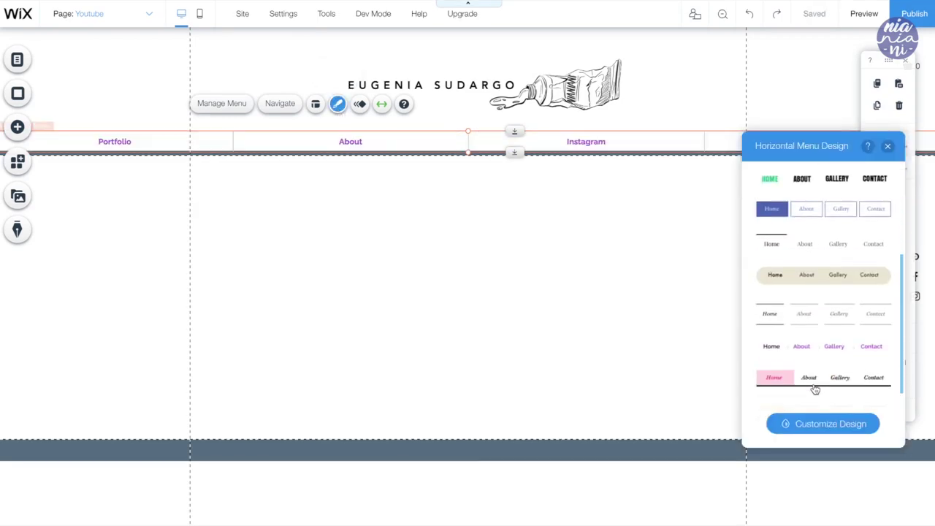
scroll(811, 380, "down", 1)
scroll(803, 306, "up", 10)
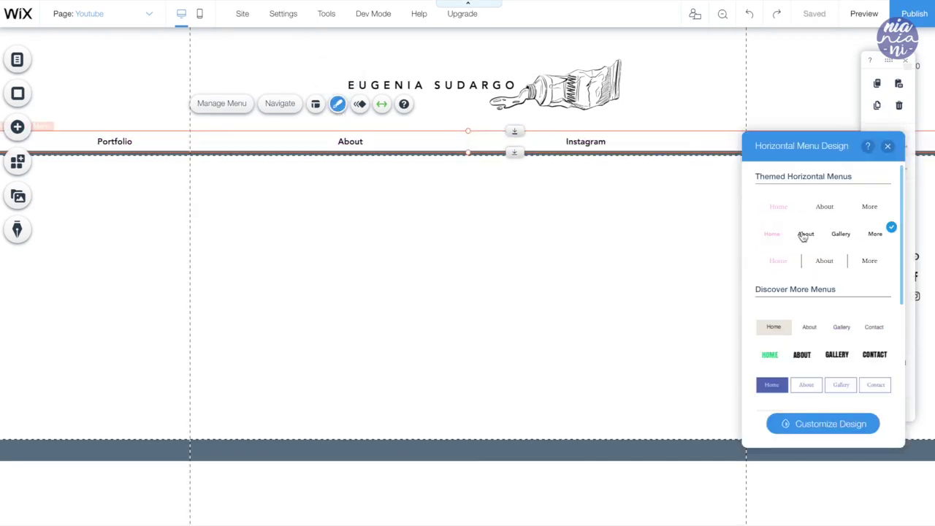
left_click(831, 424)
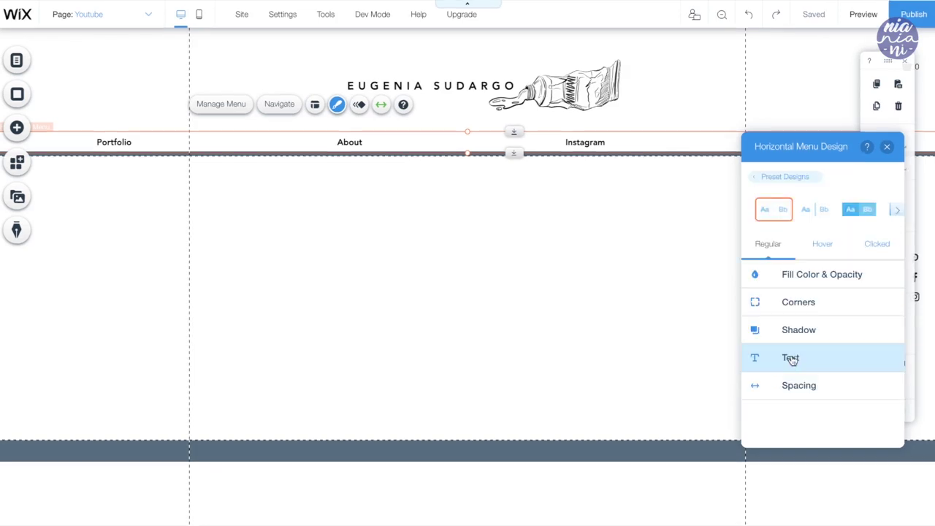
left_click(791, 358)
left_click(796, 397)
scroll(824, 432, "down", 3)
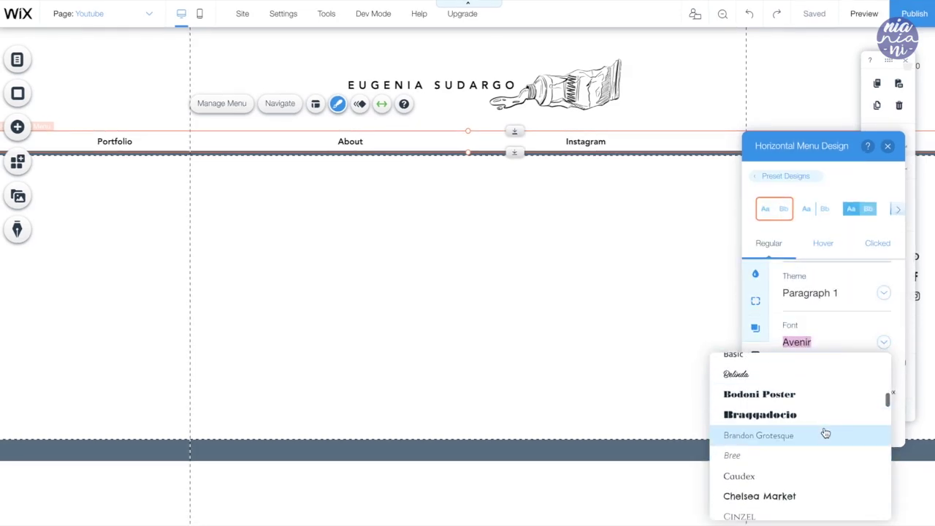
scroll(825, 433, "down", 1)
left_click(795, 432)
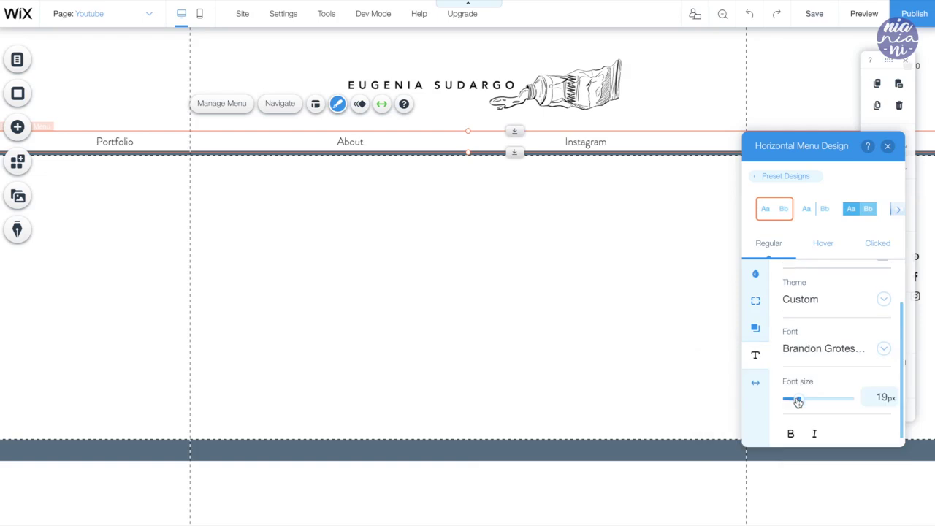
left_click_drag(792, 398, 799, 401)
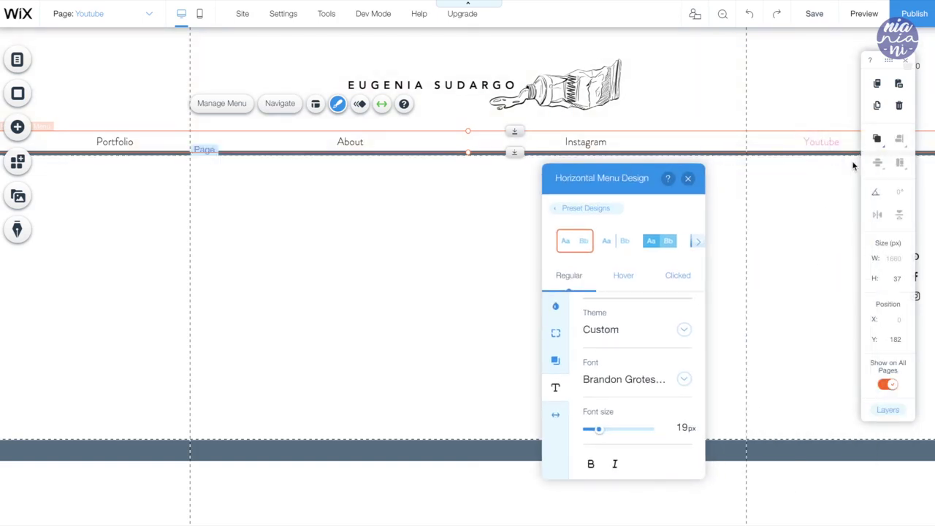
- Set a blue-grey hover text colour for the menu and preview the site
left_click(625, 275)
left_click(682, 335)
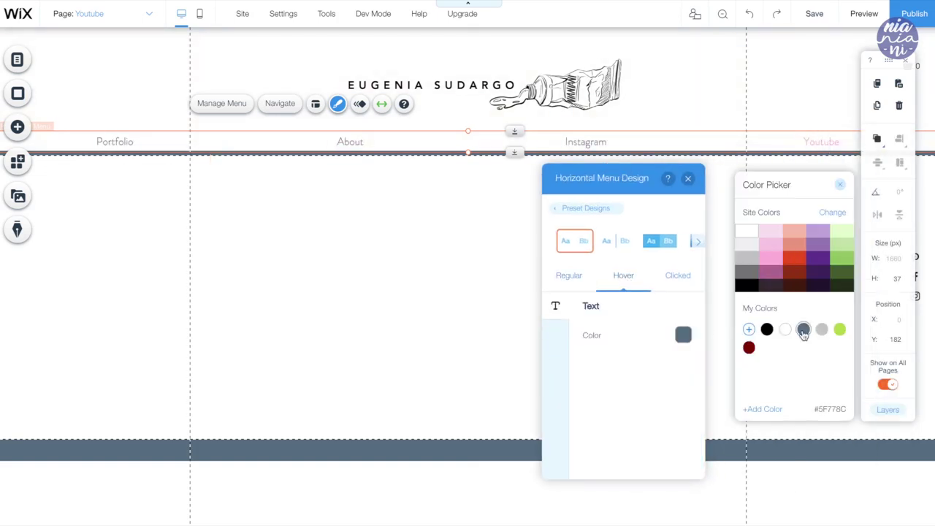
left_click(678, 277)
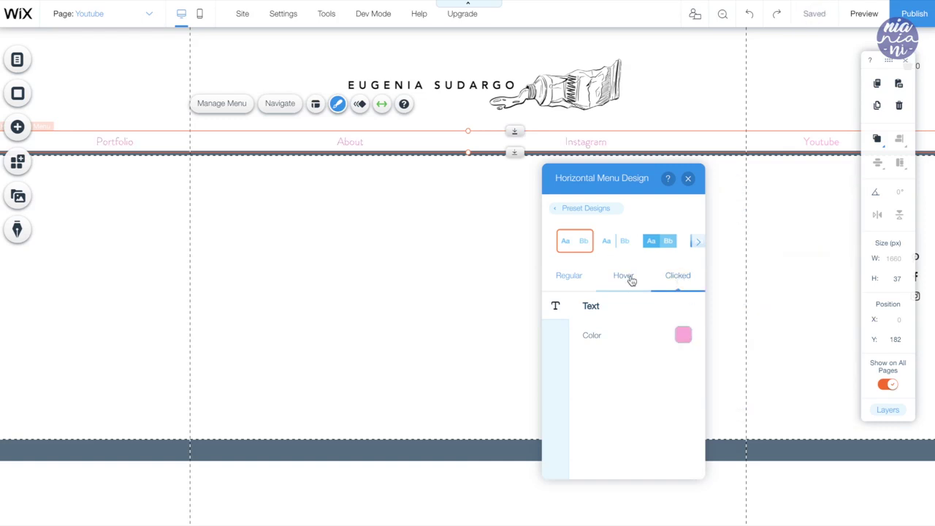
left_click(862, 13)
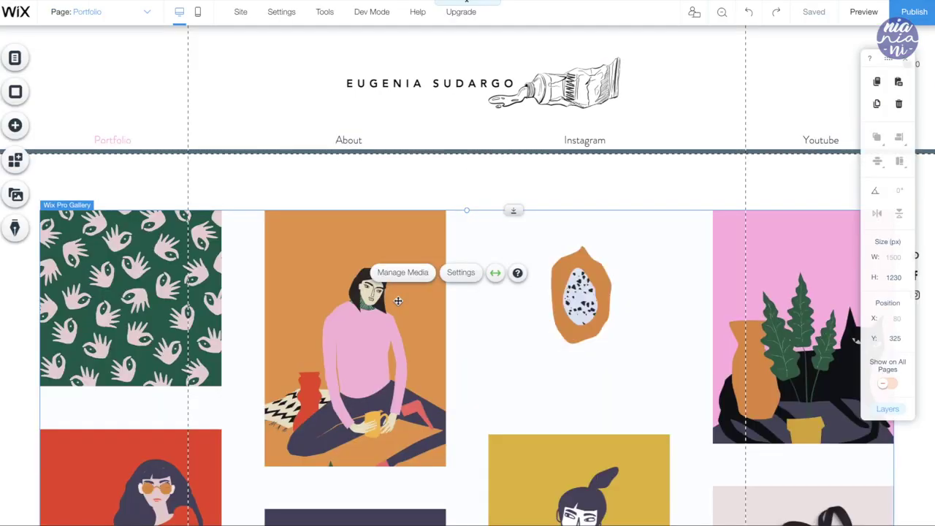
- Try collage, slider and column layouts, then set the Portfolio gallery to Grid
left_click(453, 282)
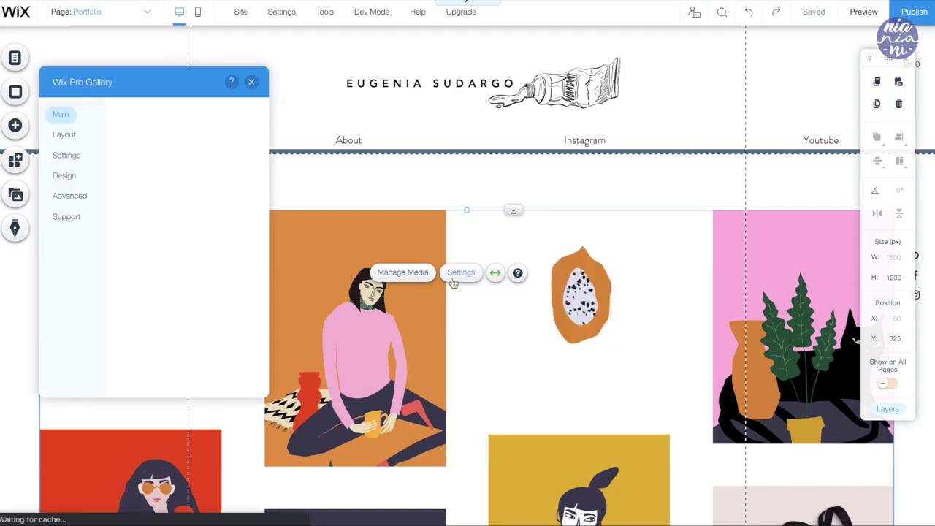
left_click(57, 135)
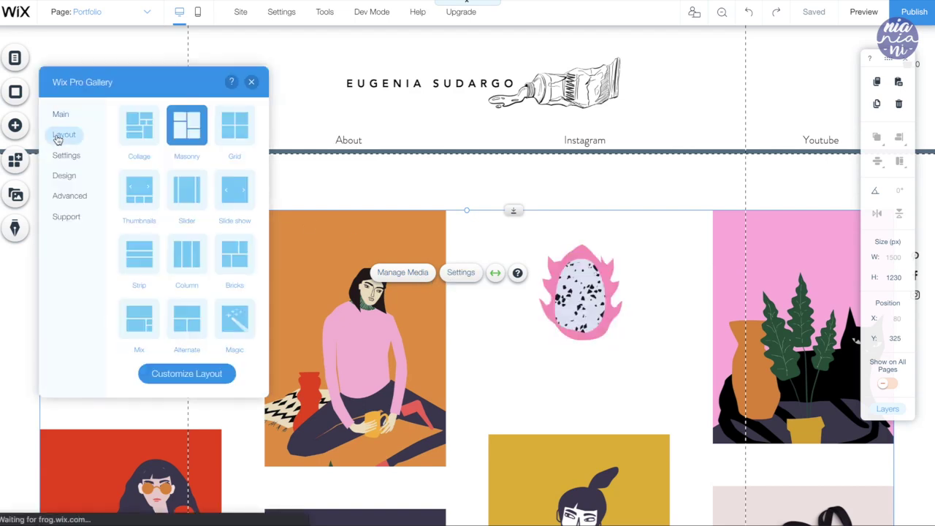
scroll(203, 211, "down", 1)
scroll(203, 211, "up", 1)
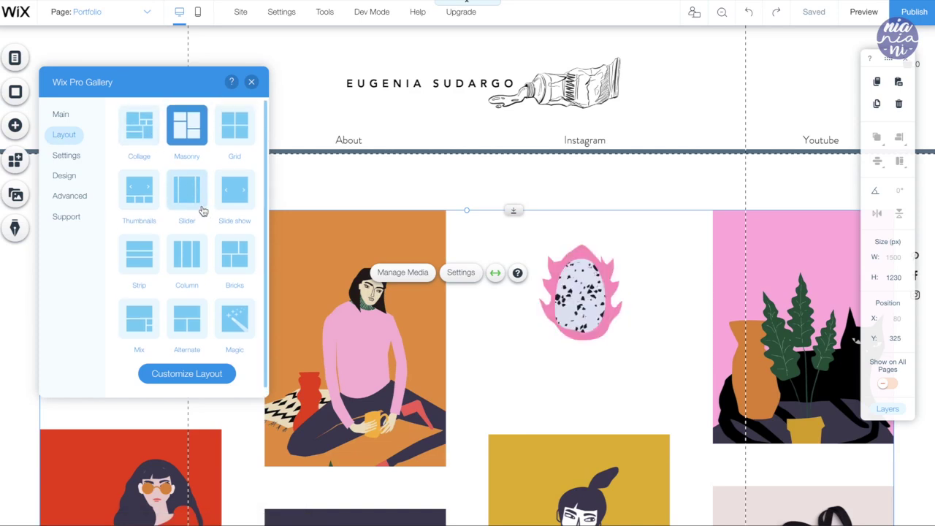
left_click(140, 143)
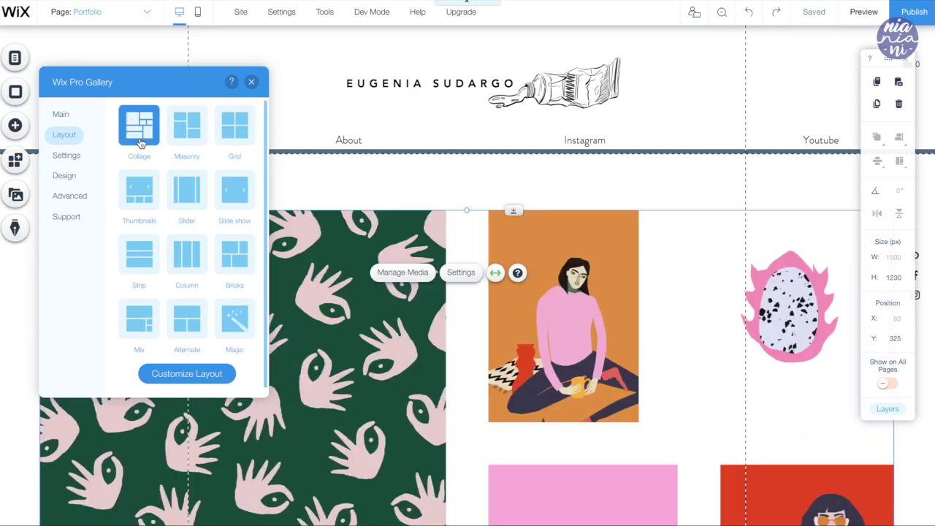
left_click(186, 201)
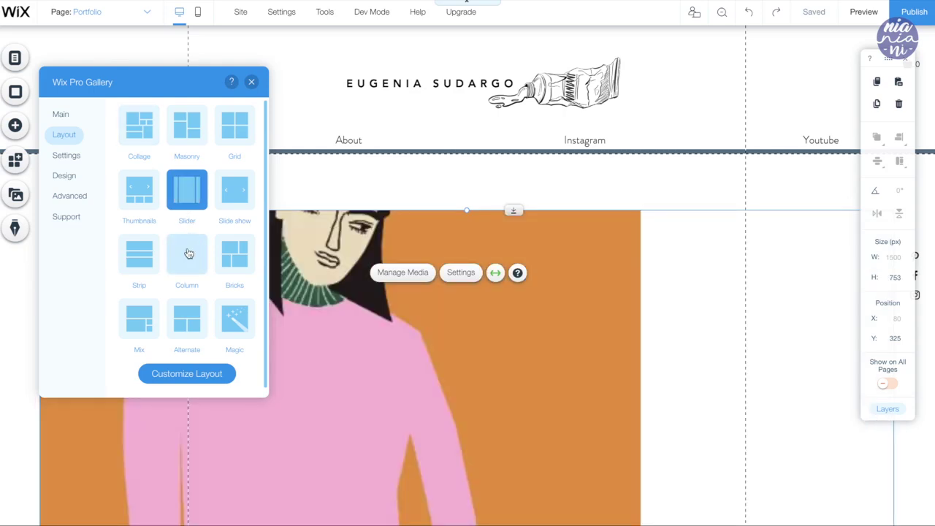
left_click(188, 253)
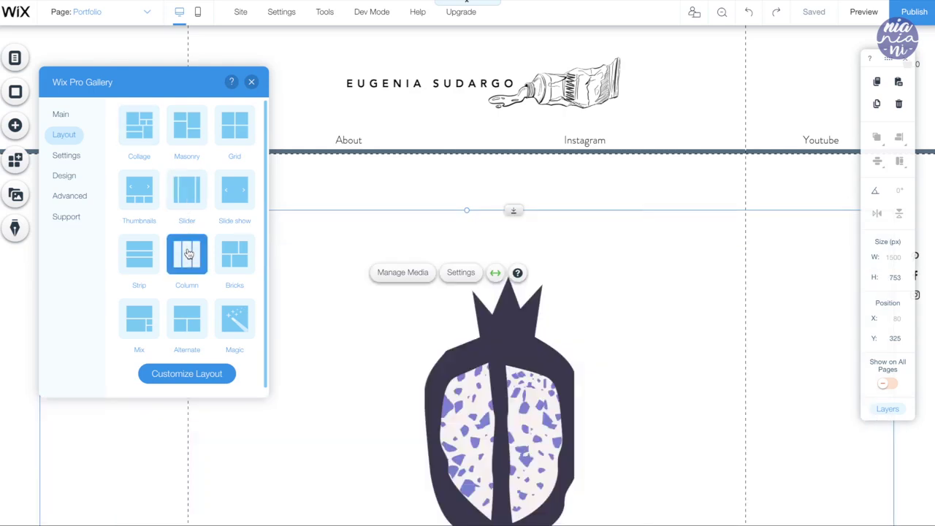
left_click(234, 130)
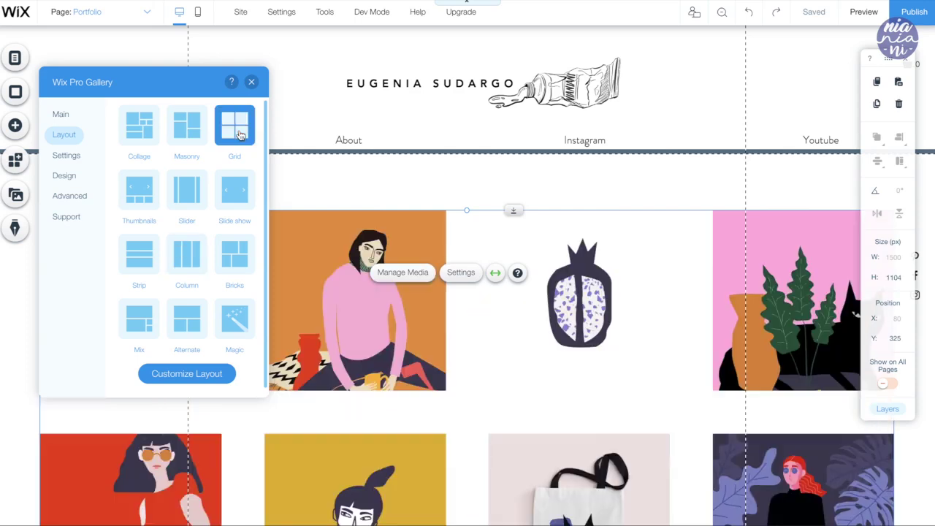
- Set the gallery to four images per row with tighter spacing
left_click(187, 373)
scroll(190, 258, "down", 3)
scroll(190, 260, "down", 5)
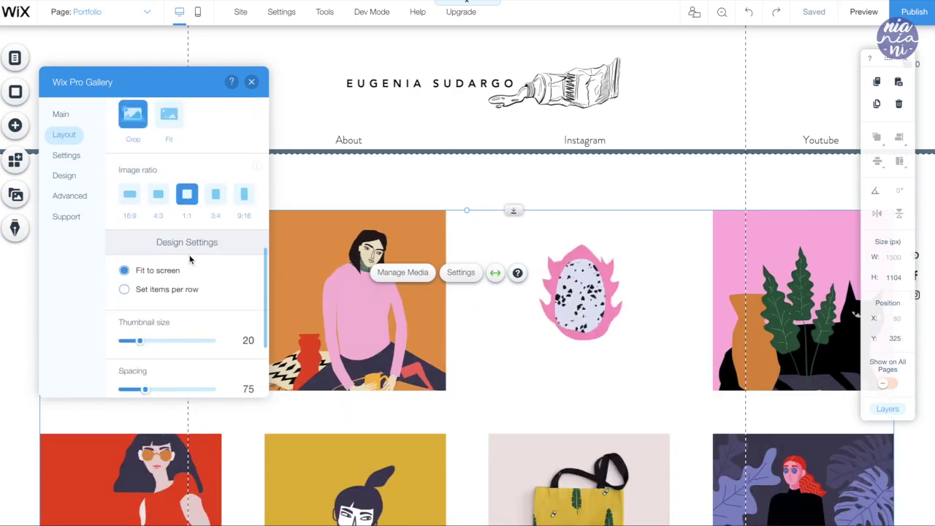
left_click(125, 225)
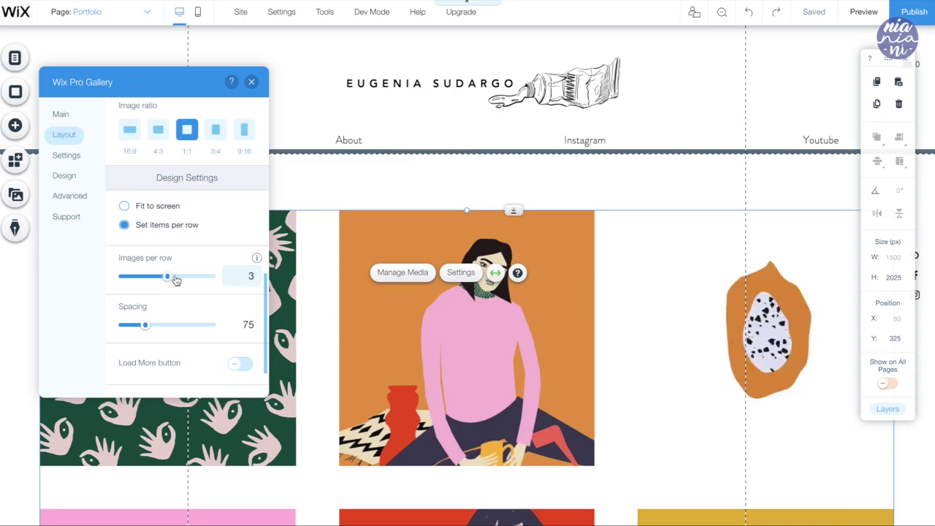
left_click(233, 274)
type("4")
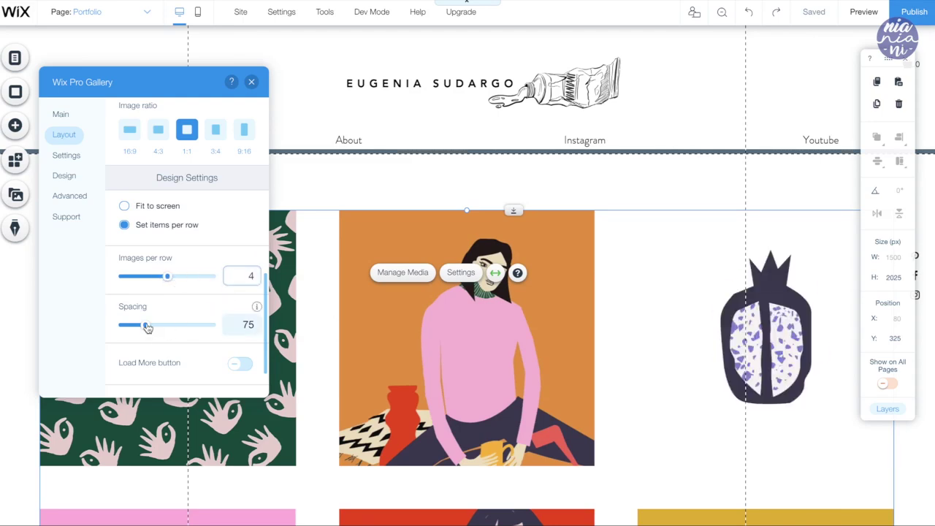
left_click_drag(146, 324, 127, 329)
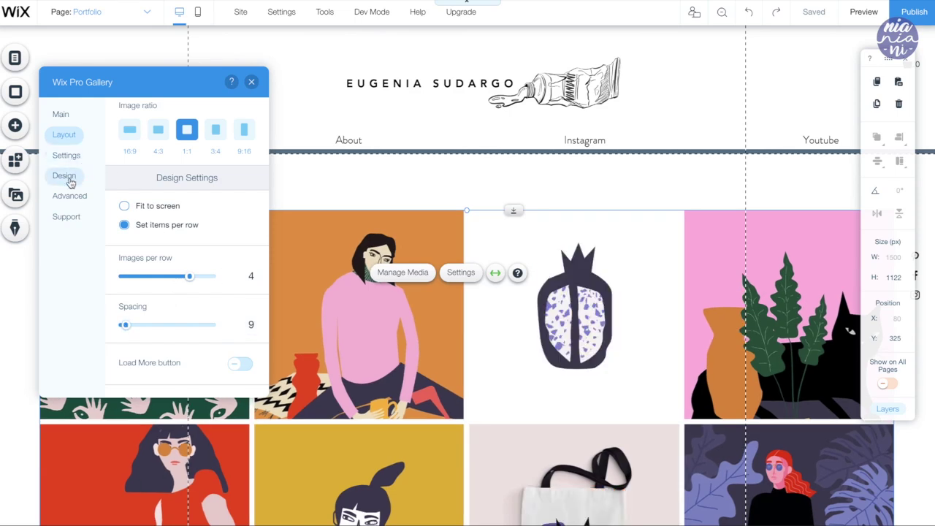
- Make the gallery's hover overlay pale beige (#F0E7BD)
left_click(66, 179)
left_click(171, 124)
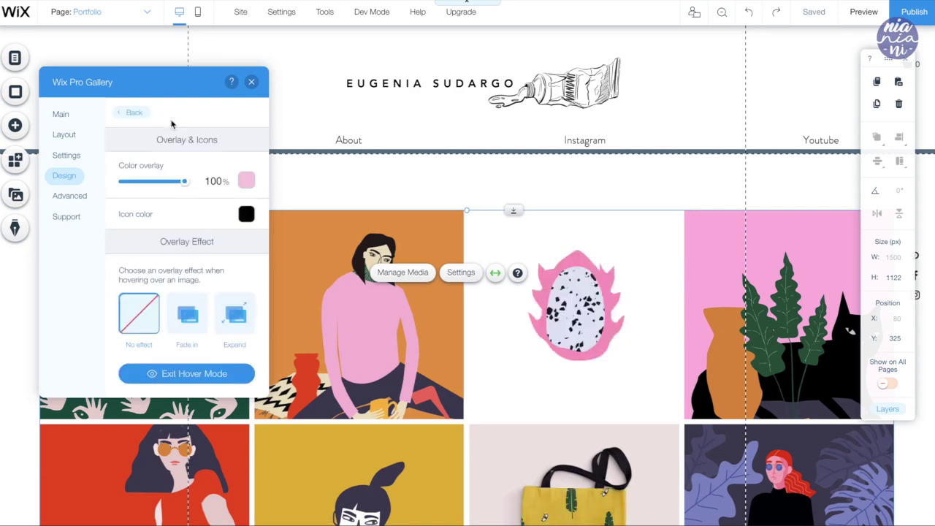
left_click(245, 182)
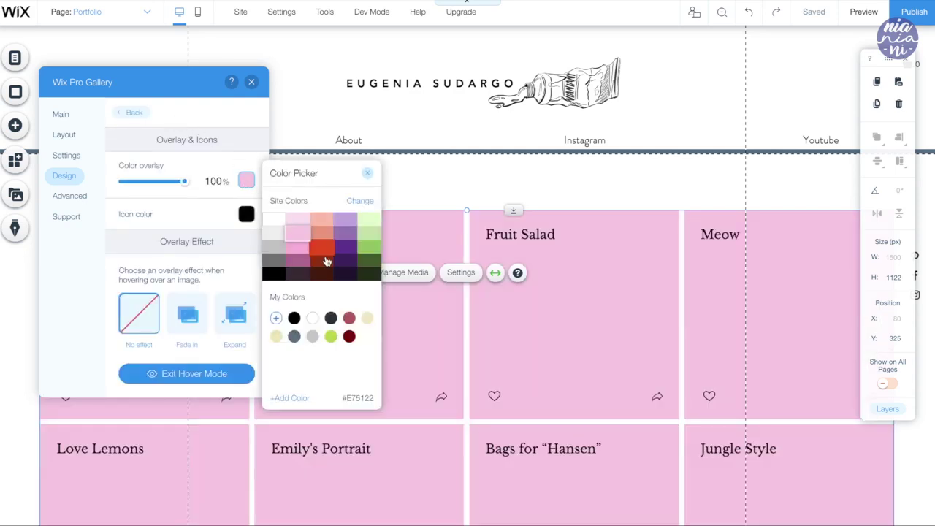
left_click(276, 336)
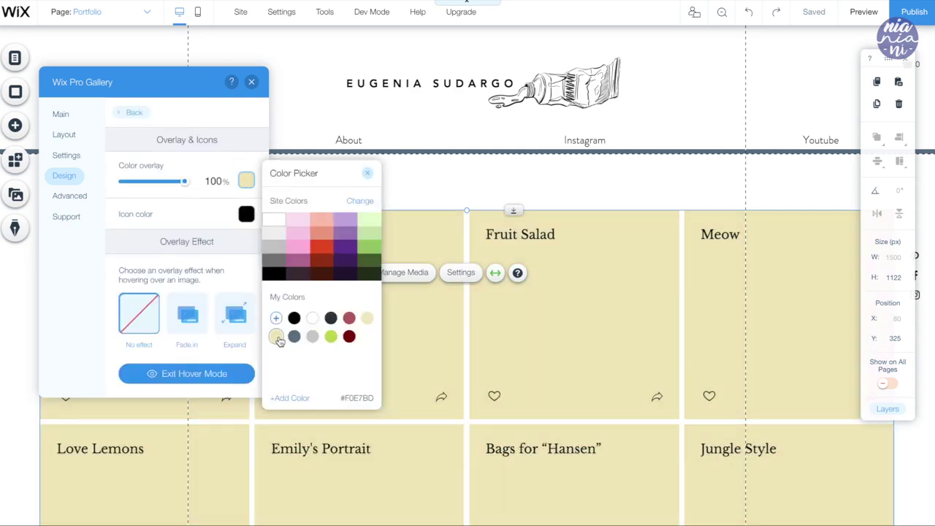
key("Escape")
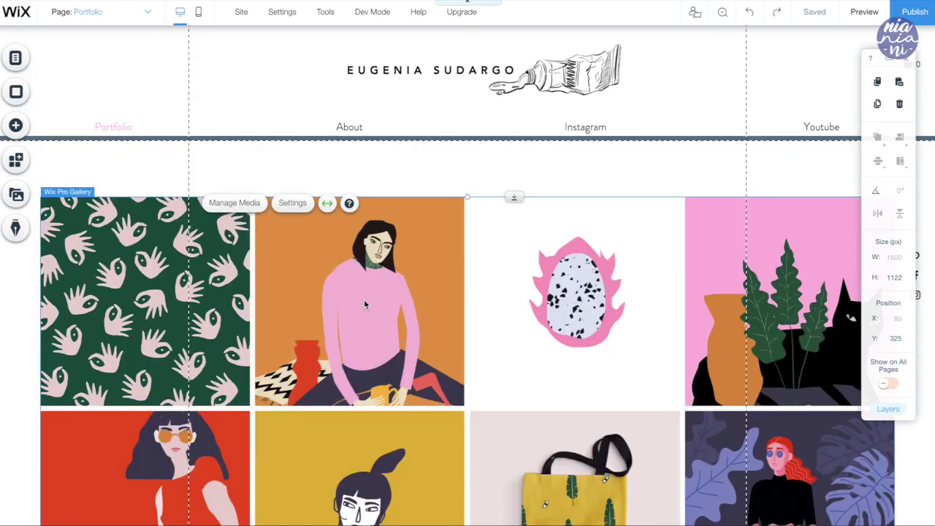
- Delete the unwanted template images in the gallery's media organizer
left_click(248, 208)
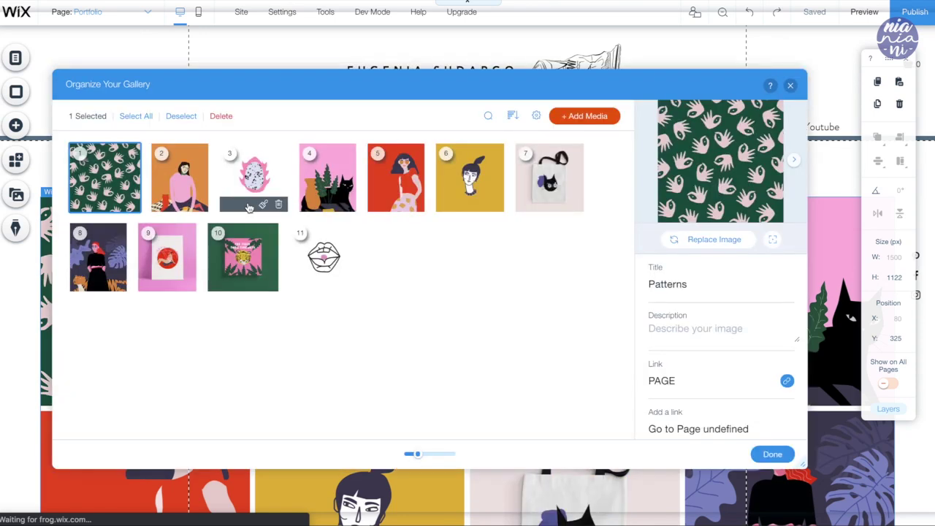
left_click(167, 180)
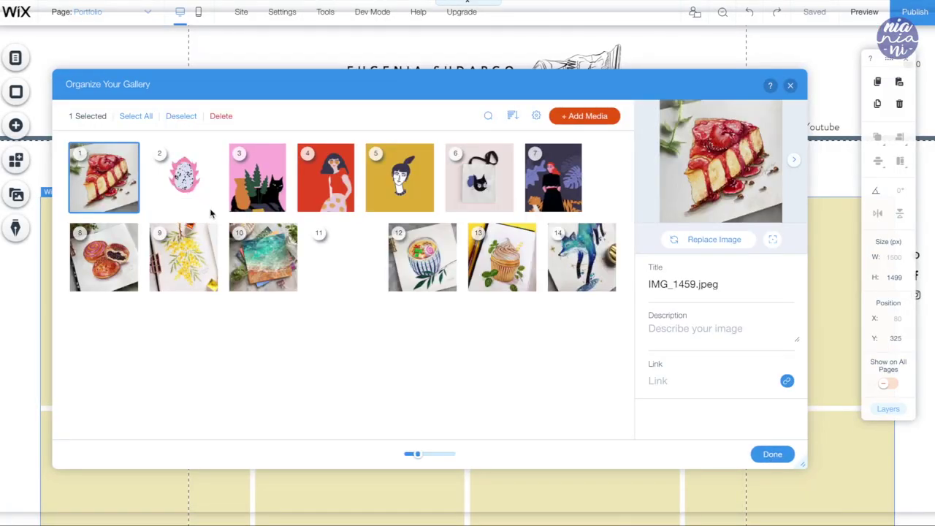
left_click(209, 205)
left_click(209, 205)
left_click(209, 206)
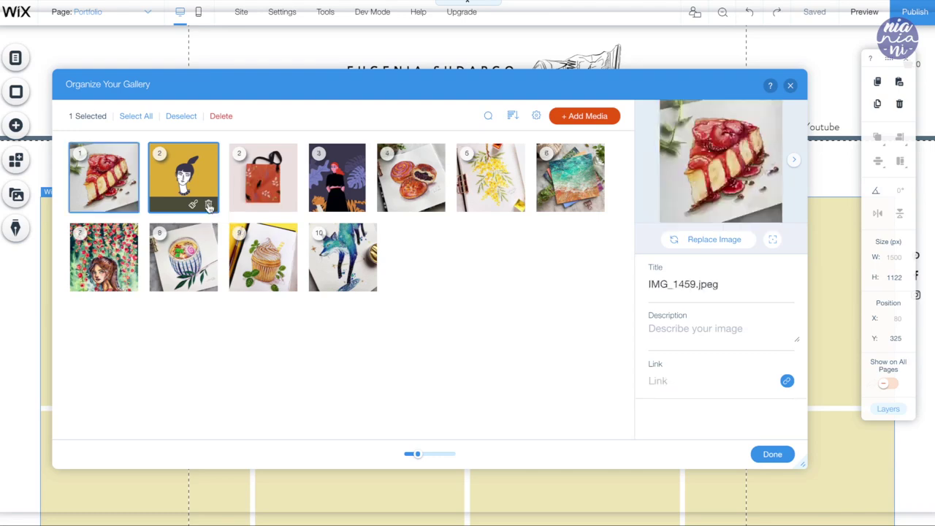
left_click(209, 205)
left_click(208, 206)
left_click(209, 205)
- Reorder images: cupcake third, bowl fourth, fox sixth, girl seventh, then apply
left_click_drag(581, 177, 252, 182)
left_click_drag(599, 195, 347, 187)
left_click_drag(113, 241, 512, 182)
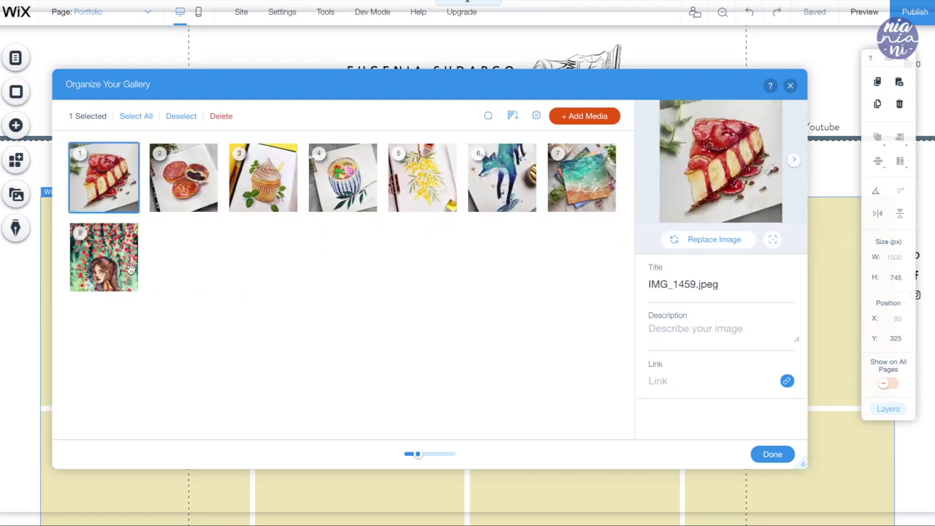
left_click_drag(103, 257, 559, 183)
left_click(772, 454)
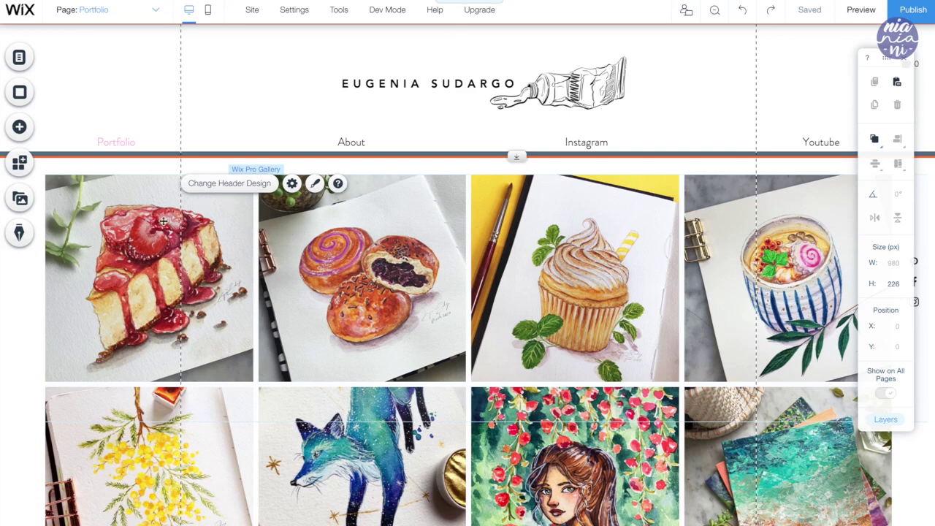
left_click(135, 241)
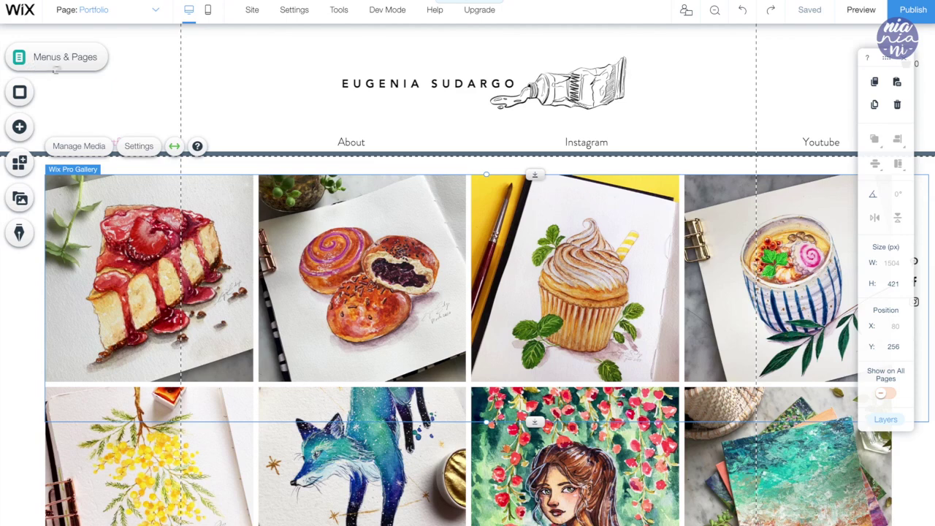
- Add four new pages in the Site Menu
left_click(56, 66)
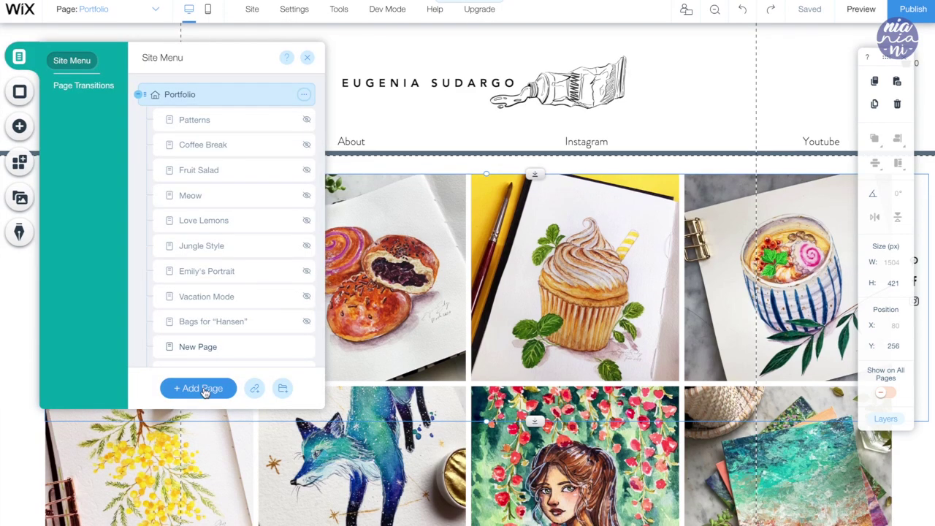
left_click(204, 389)
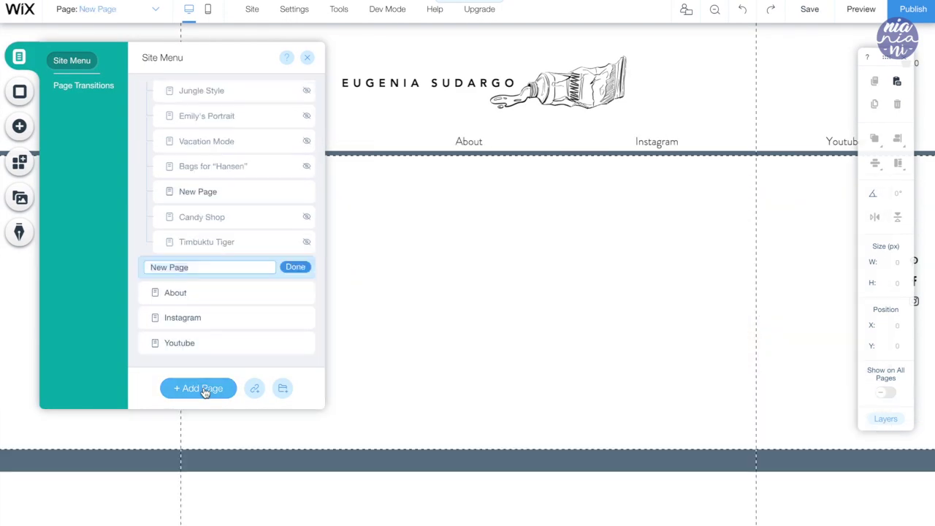
left_click(204, 390)
left_click(205, 389)
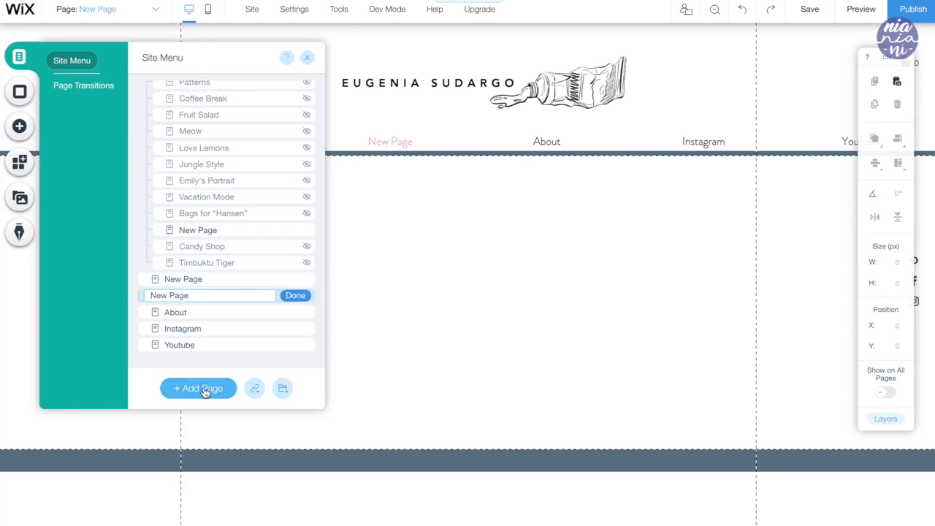
left_click(205, 390)
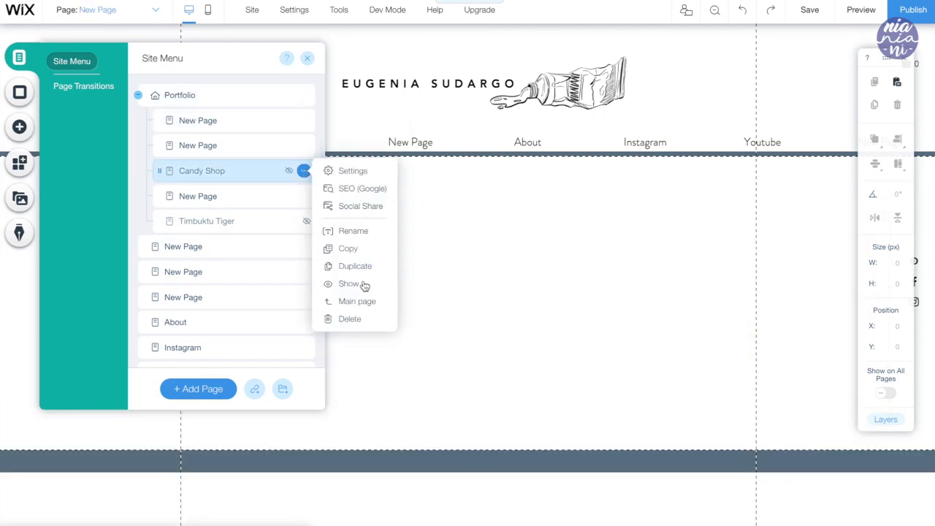
- Delete the Candy Shop and Timbuktu Tiger pages and move a new page under Portfolio
left_click(348, 317)
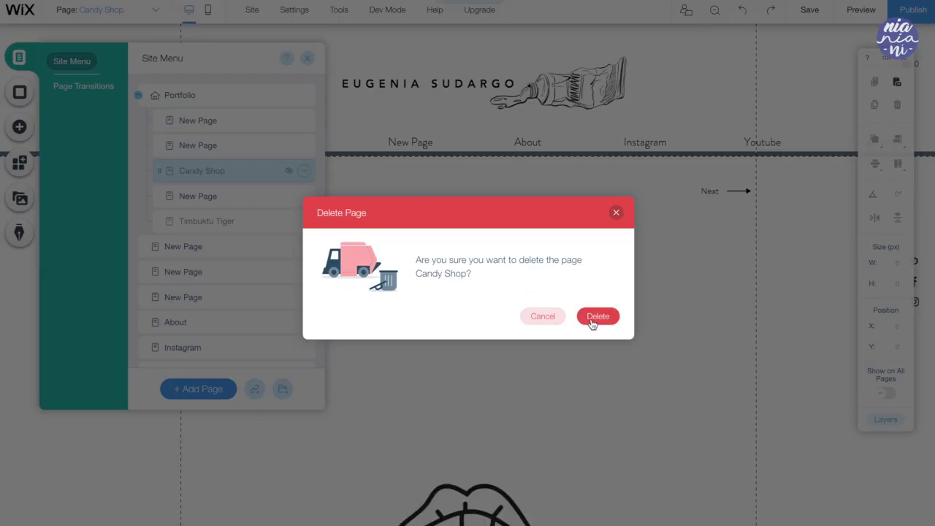
left_click(598, 316)
left_click(304, 195)
left_click(350, 346)
left_click(597, 316)
left_click_drag(183, 196, 190, 125)
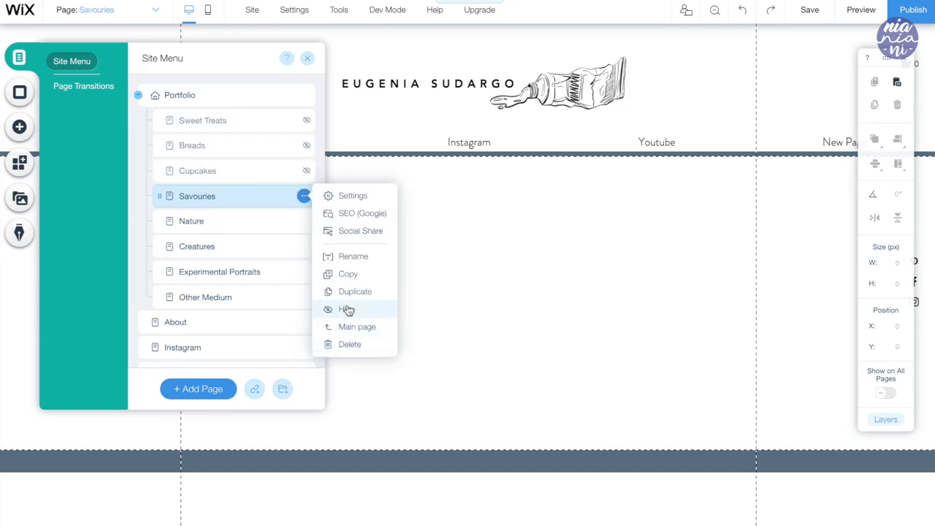
- Hide Savouries, Nature, Creatures and Experimental Portraits from the site menu
left_click(346, 308)
left_click(304, 221)
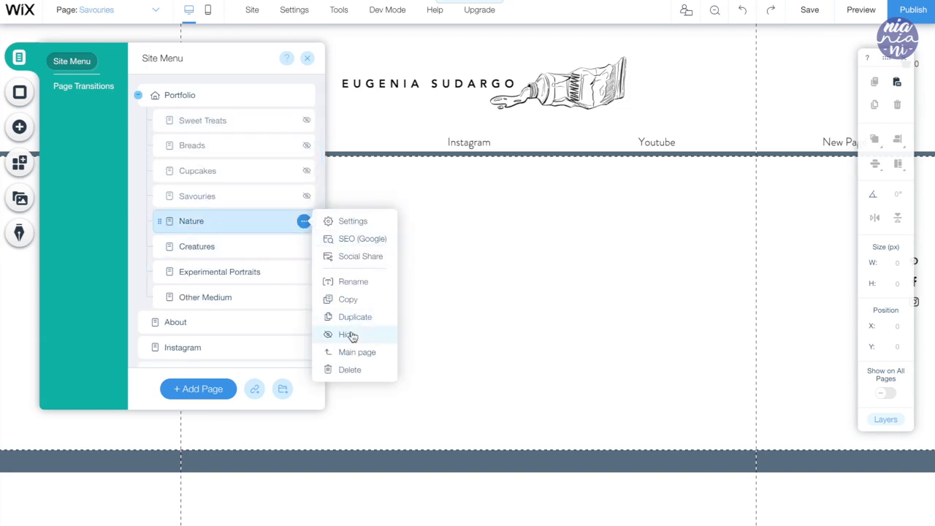
left_click(347, 333)
left_click(304, 246)
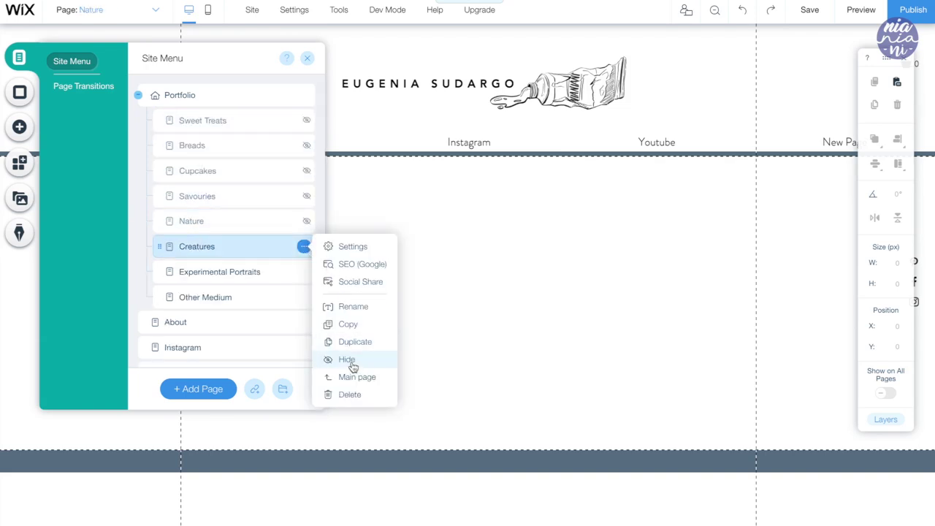
left_click(347, 358)
left_click(304, 272)
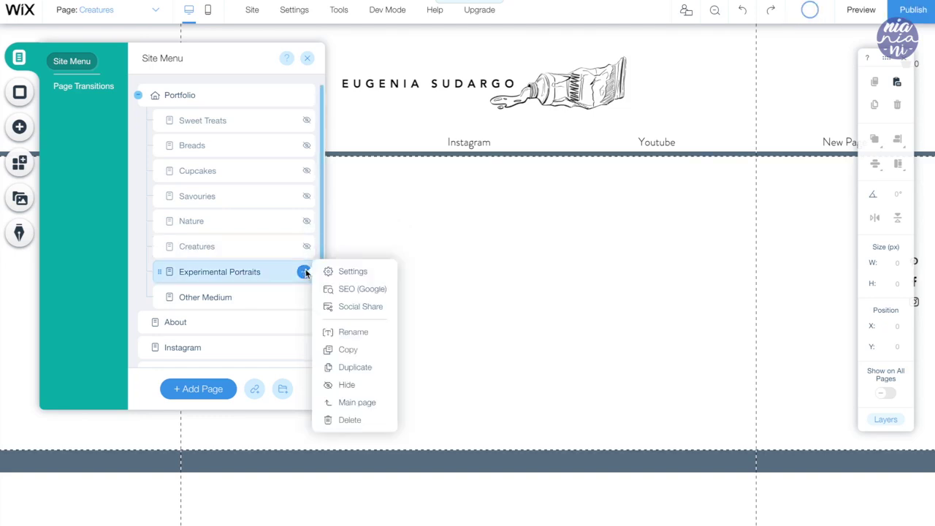
left_click(348, 387)
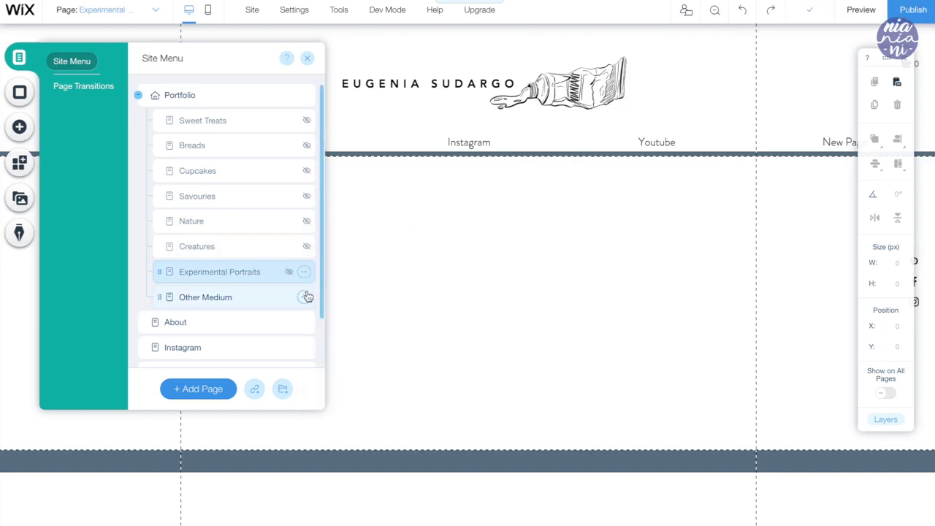
left_click(304, 297)
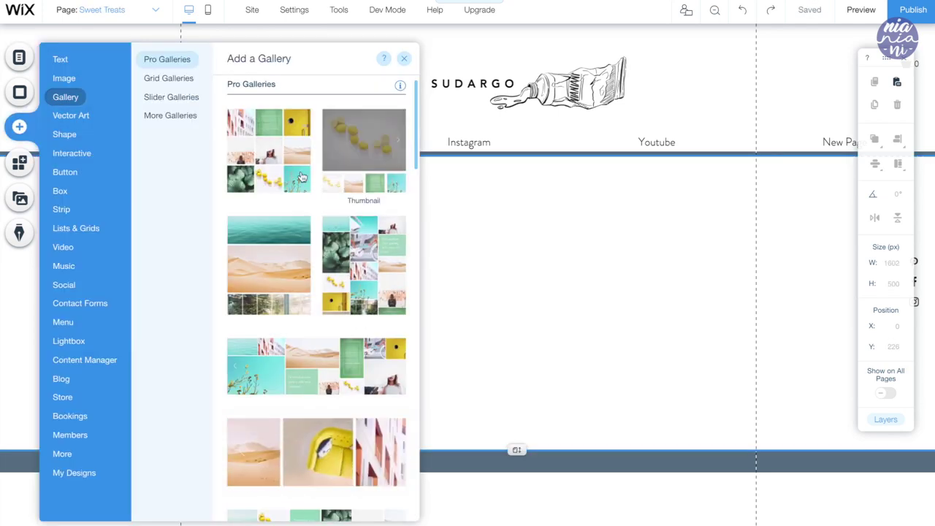
- Add a Pro Gallery to Sweet Treats showing one image per row
left_click(371, 259)
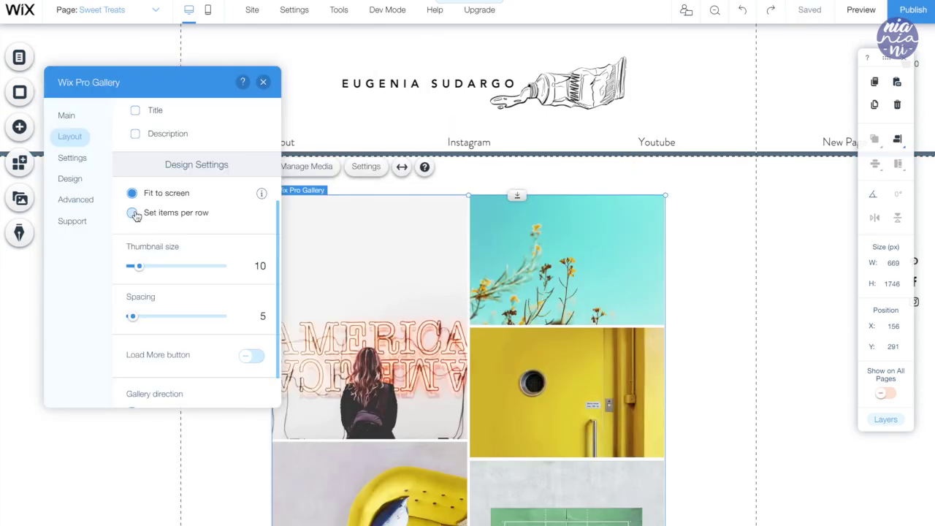
left_click(132, 213)
left_click(125, 264)
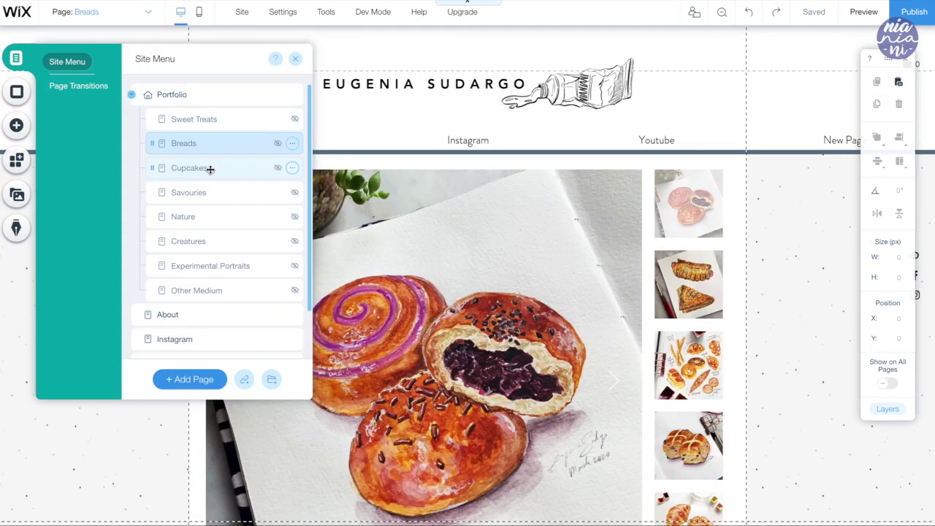
- Switch through the Cupcakes, Savouries and Nature pages
left_click(209, 169)
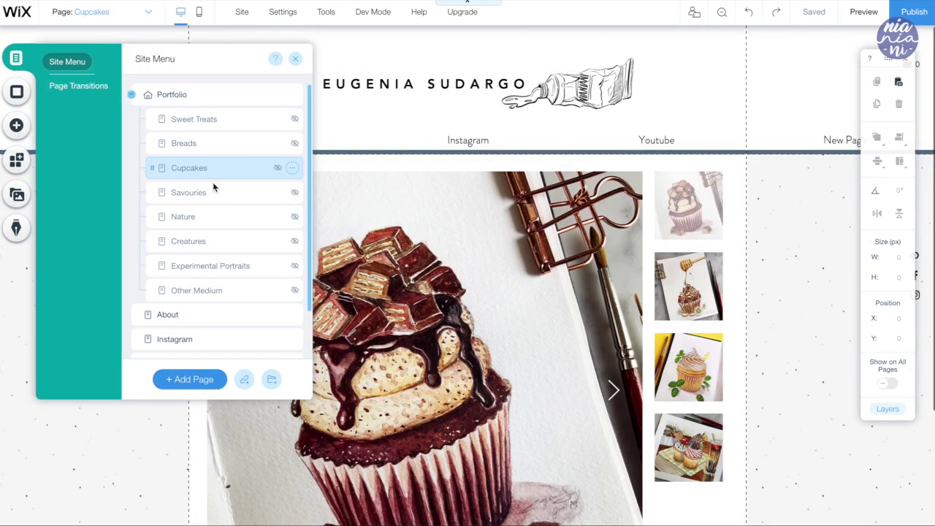
left_click(213, 192)
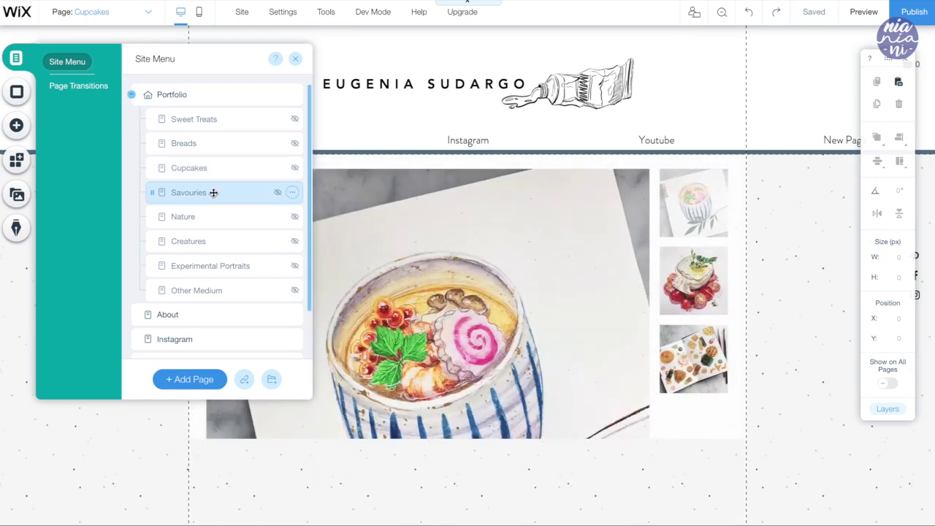
left_click(214, 217)
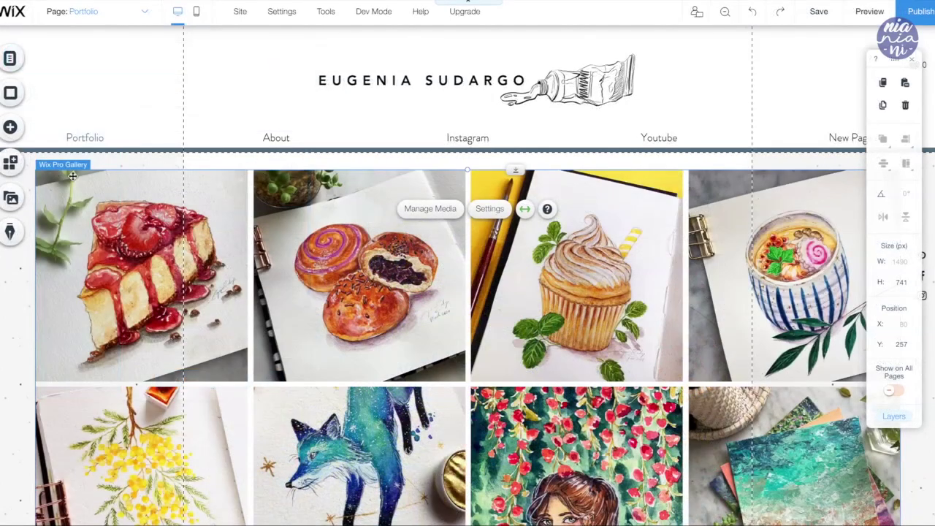
- Link the Sweet Treats gallery image to the Sweet Treats page
left_click(415, 210)
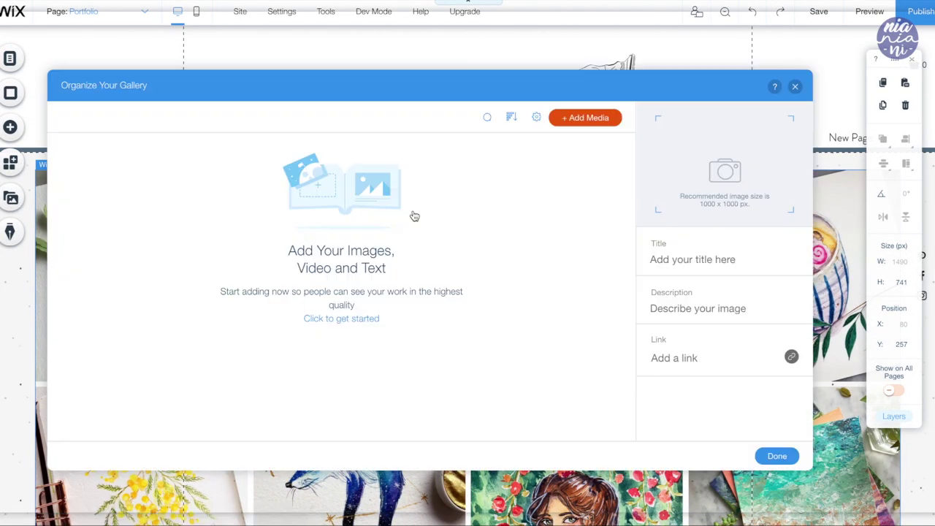
left_click(109, 183)
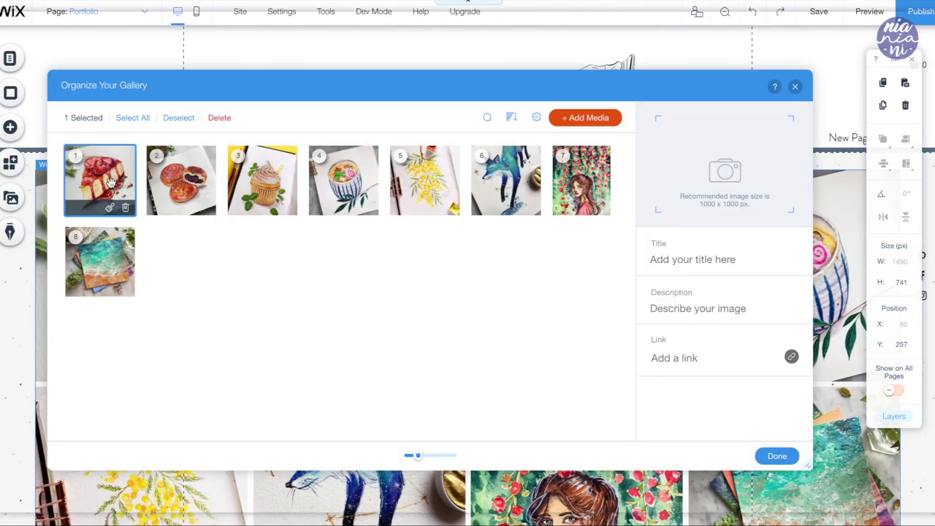
left_click(179, 187)
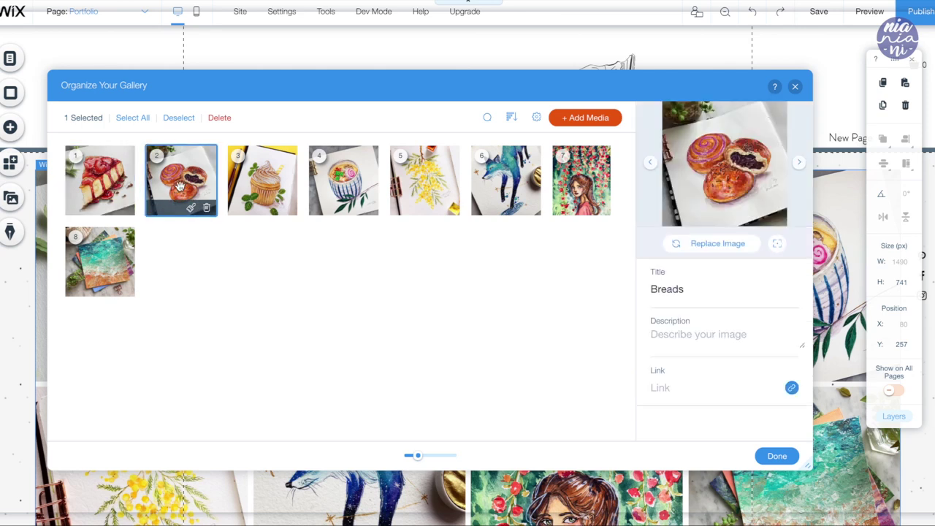
left_click(83, 182)
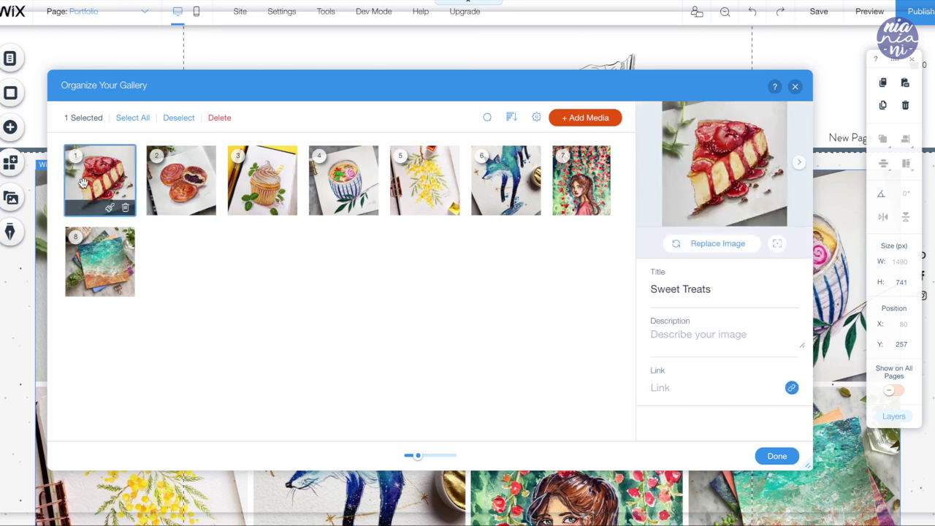
left_click(667, 390)
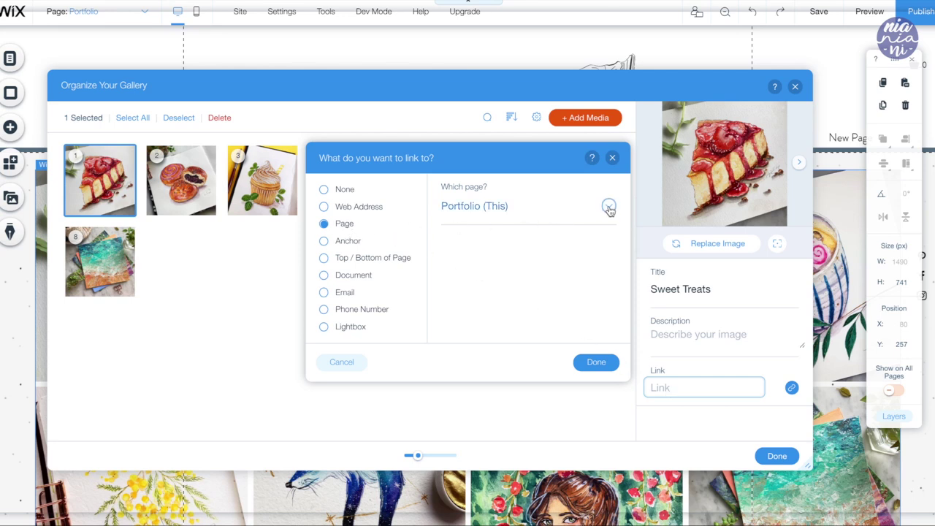
left_click(609, 207)
left_click(501, 259)
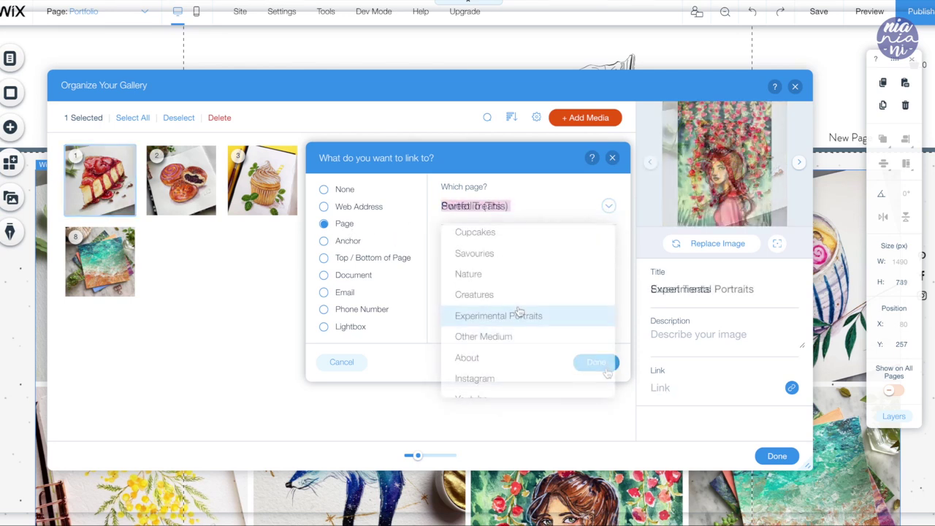
left_click(596, 362)
- Link the Other Mediums image to the Other Medium page and apply the changes
left_click(108, 257)
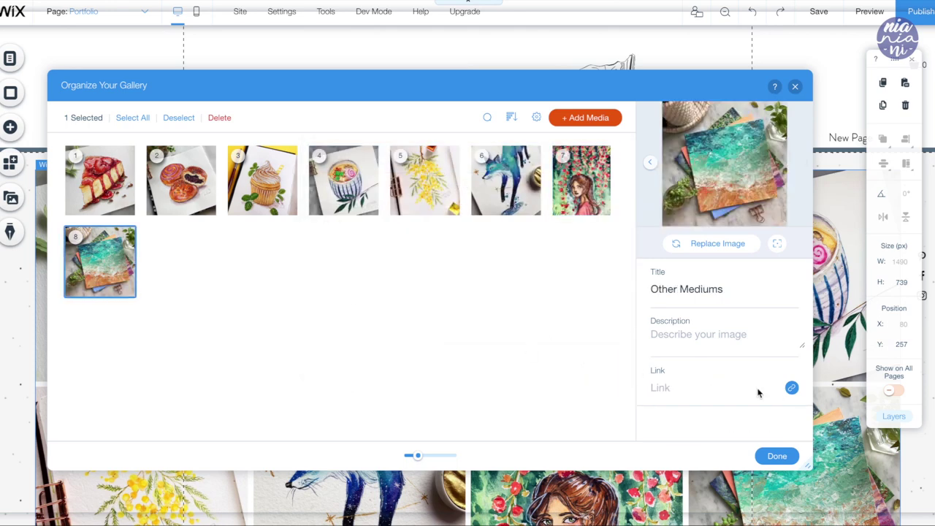
left_click(758, 394)
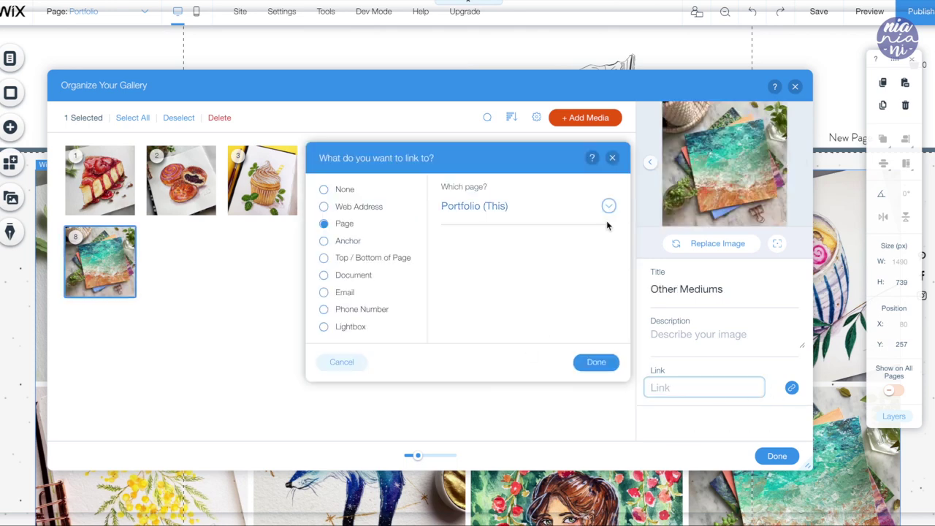
left_click(607, 206)
scroll(512, 331, "down", 2)
left_click(496, 333)
left_click(596, 362)
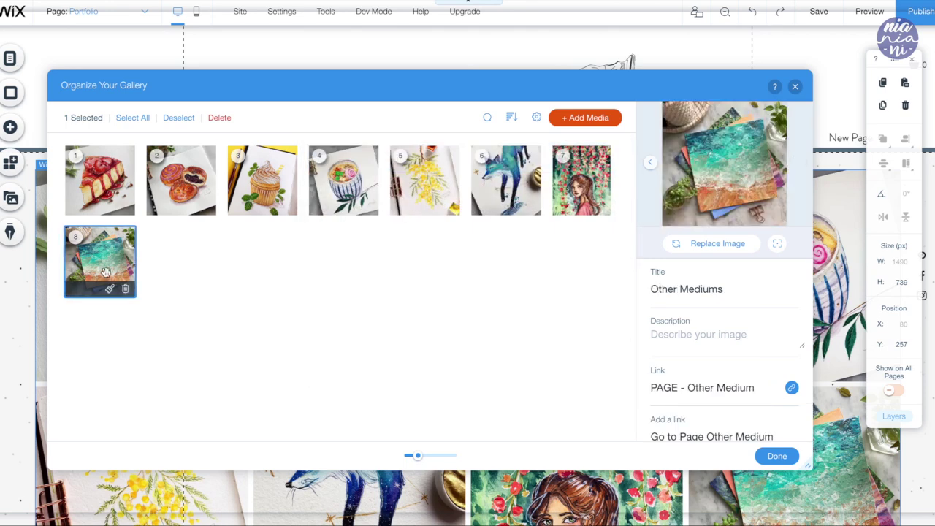
left_click(777, 457)
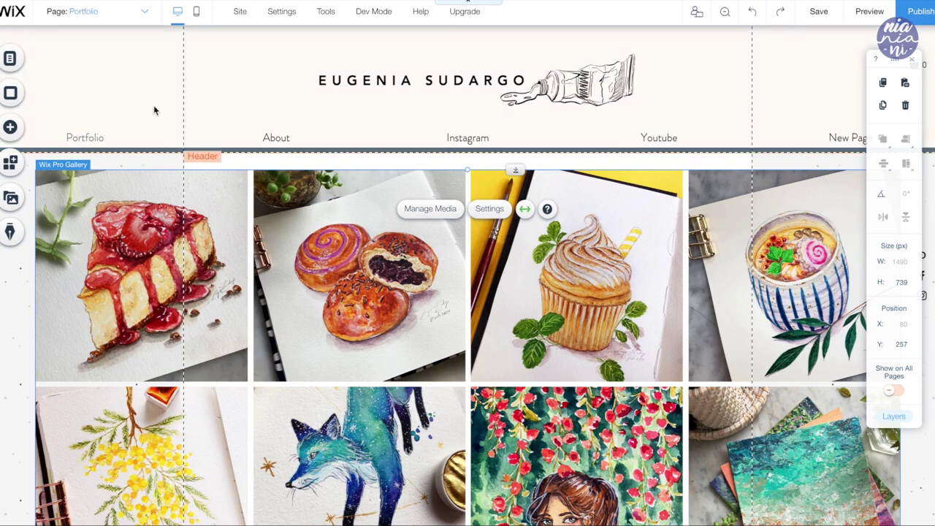
- Preview the site and test the Sweet Treats image link
left_click(870, 11)
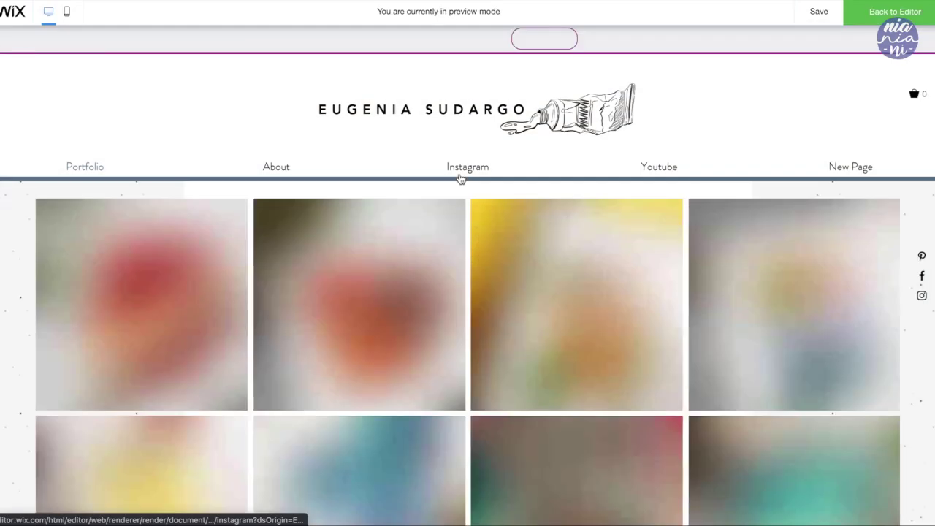
left_click(171, 273)
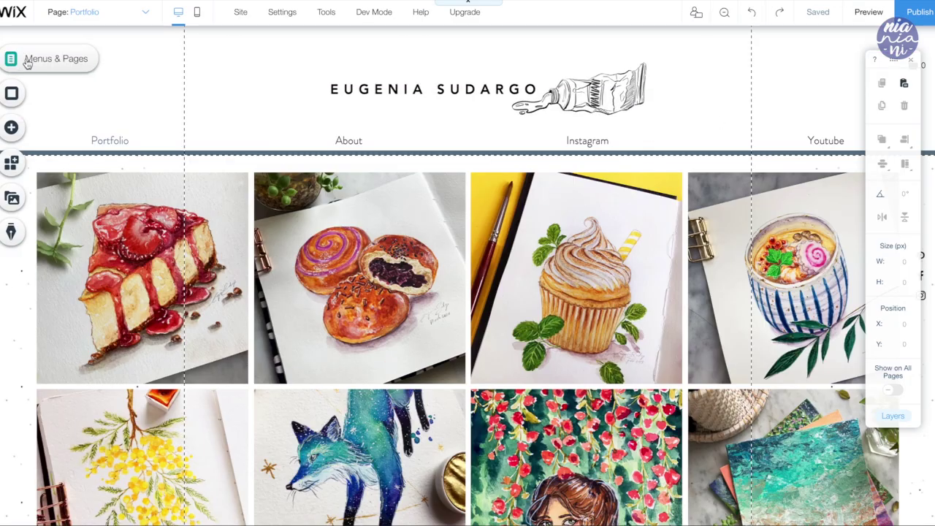
left_click(27, 63)
- On the About page, delete the old Purchase My Illustrations heading and illustration gallery
left_click(178, 128)
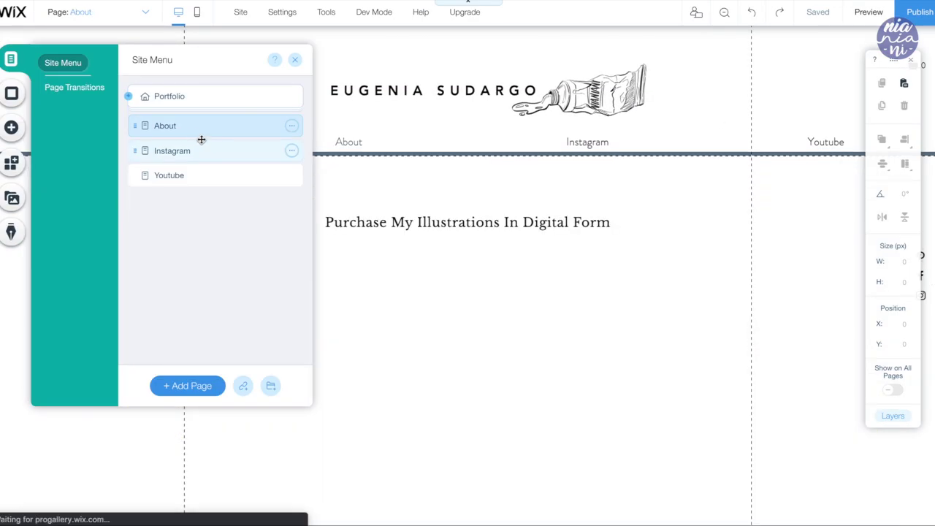
left_click(338, 268)
scroll(334, 265, "down", 3)
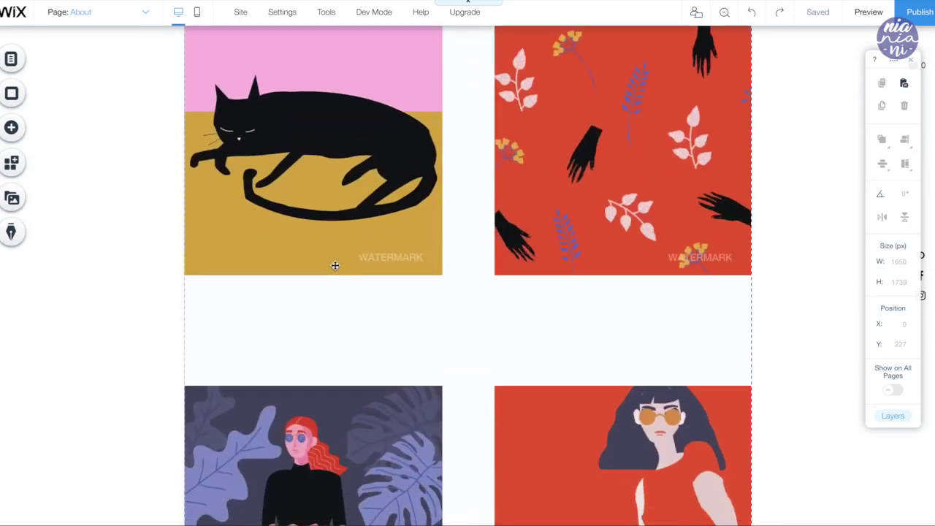
scroll(335, 266, "up", 3)
left_click(342, 224)
key("Delete")
left_click(329, 333)
key("Delete")
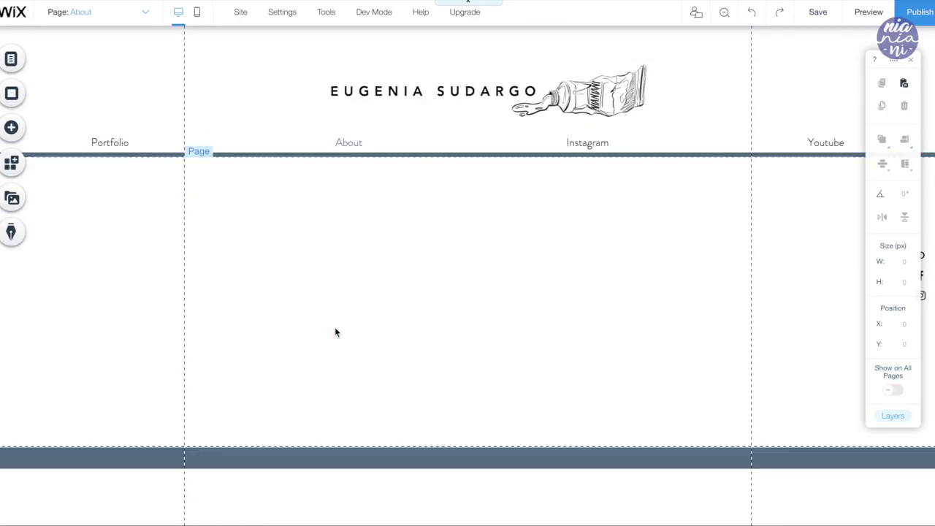
- Add the uploaded IMG_1475 photo and size it on the right half of the page
left_click(11, 127)
left_click(57, 80)
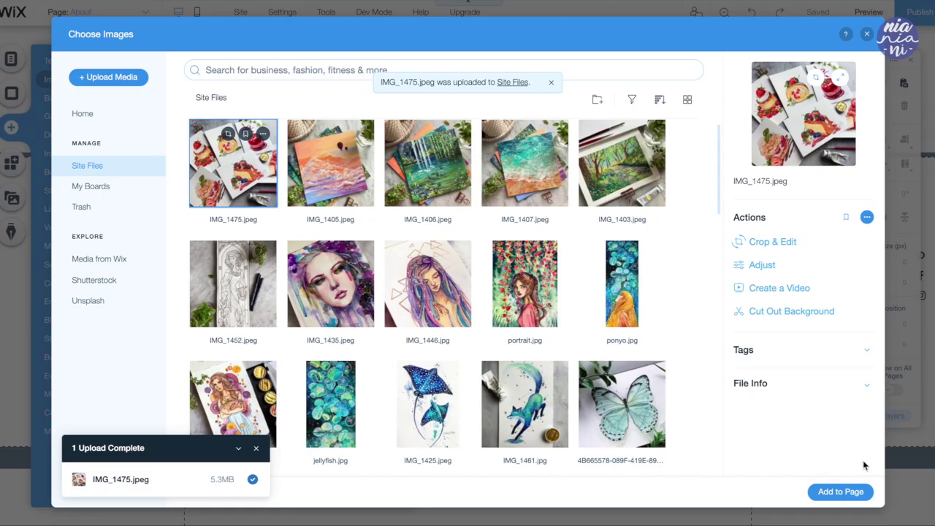
left_click(840, 492)
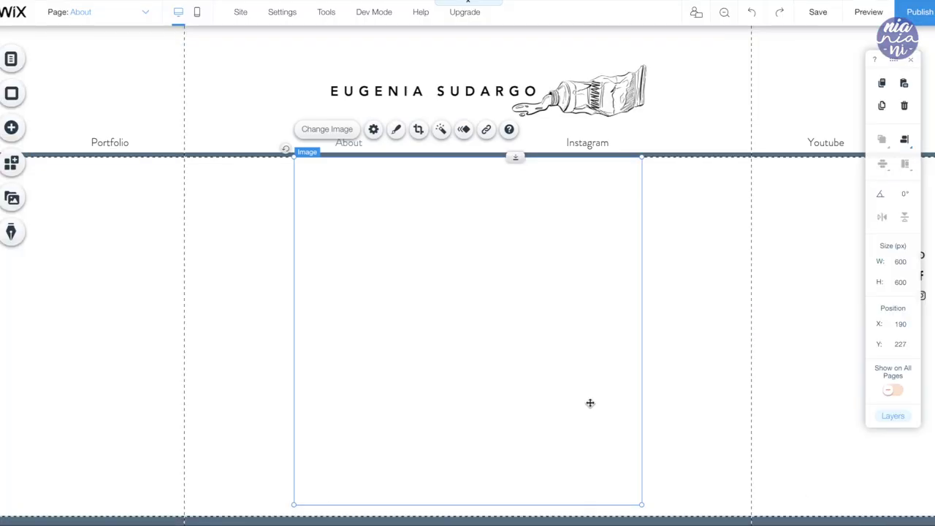
left_click_drag(728, 180, 614, 280)
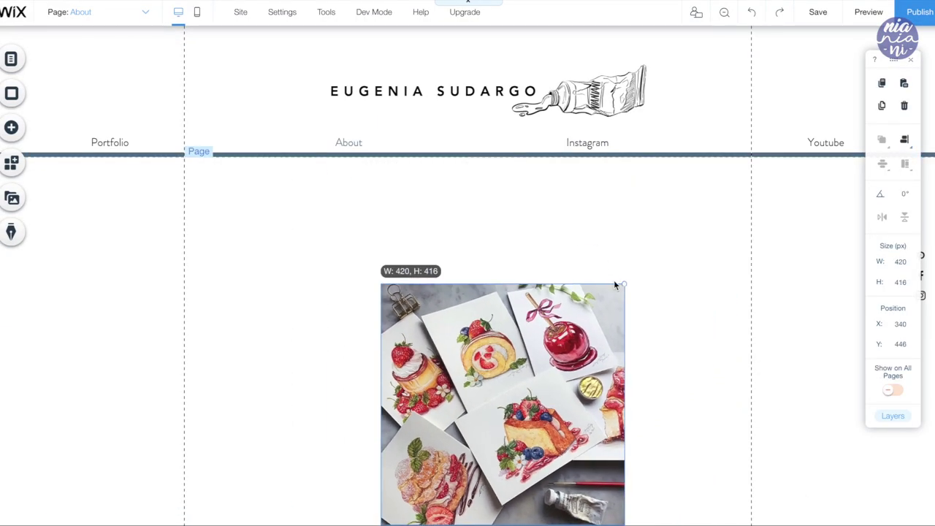
left_click_drag(555, 329, 689, 235)
left_click_drag(787, 184, 787, 179)
- Place a rectangle box left of the photo with a welcome paragraph inside it
left_click(11, 127)
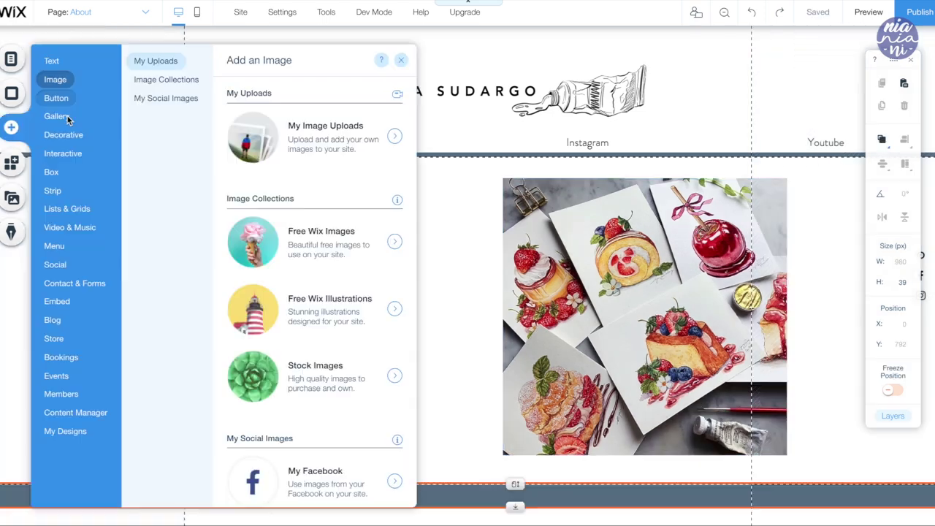
mouse_move(81, 134)
left_click(146, 98)
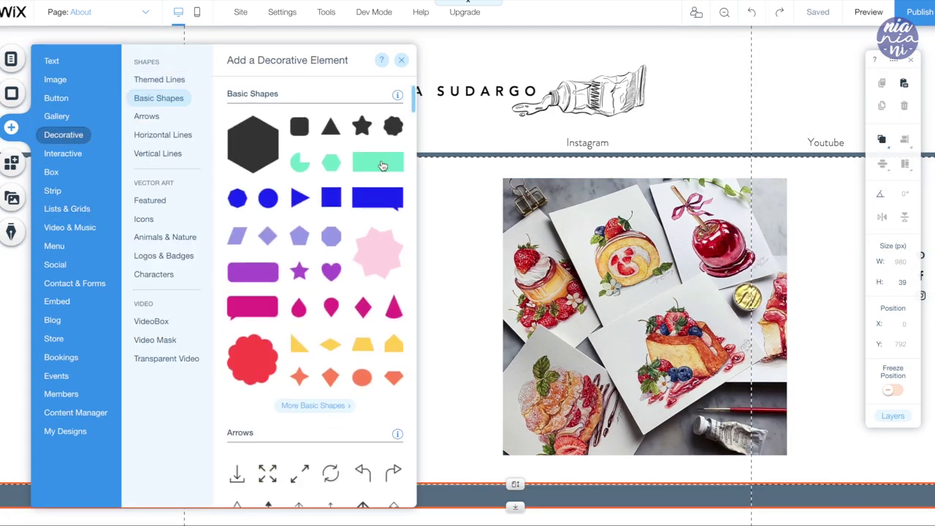
left_click_drag(382, 166, 470, 248)
left_click(12, 127)
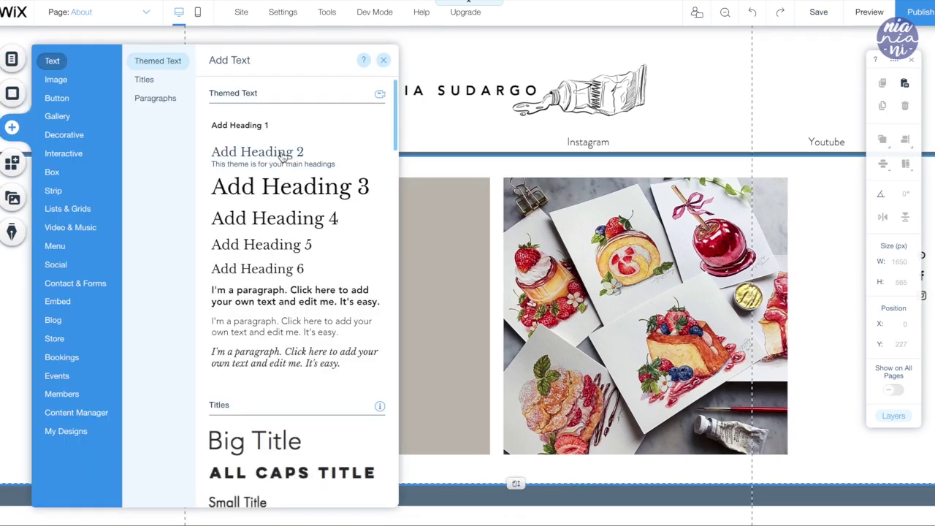
left_click_drag(284, 331, 435, 311)
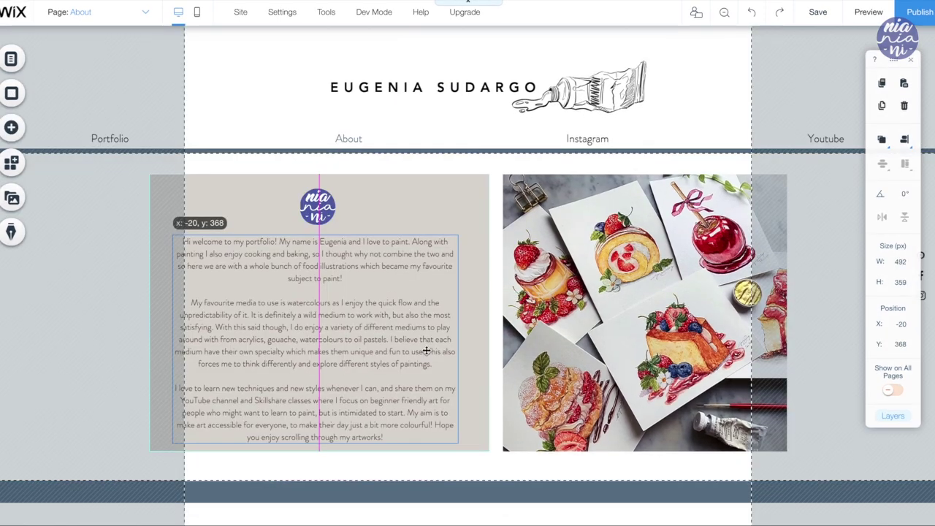
left_click_drag(427, 351, 427, 352)
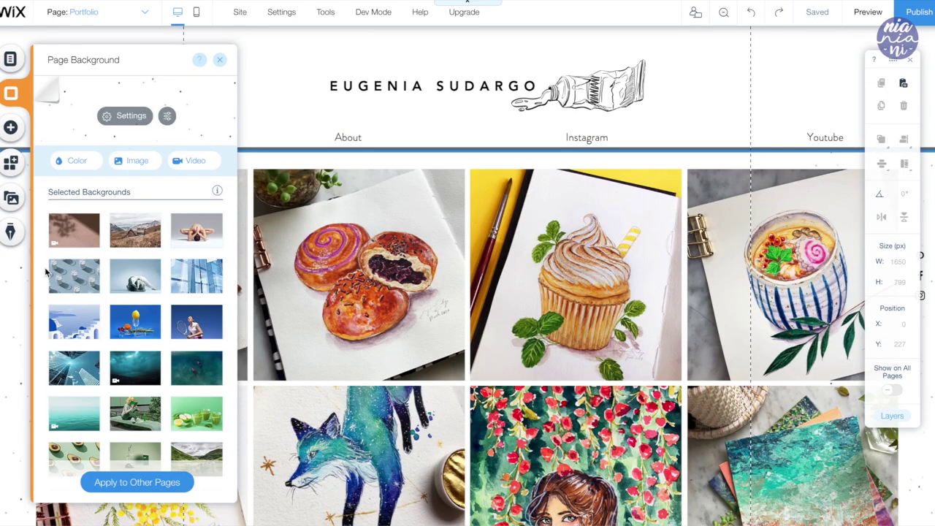
- Apply the Portfolio page background to the About, Instagram and Youtube pages
left_click(153, 483)
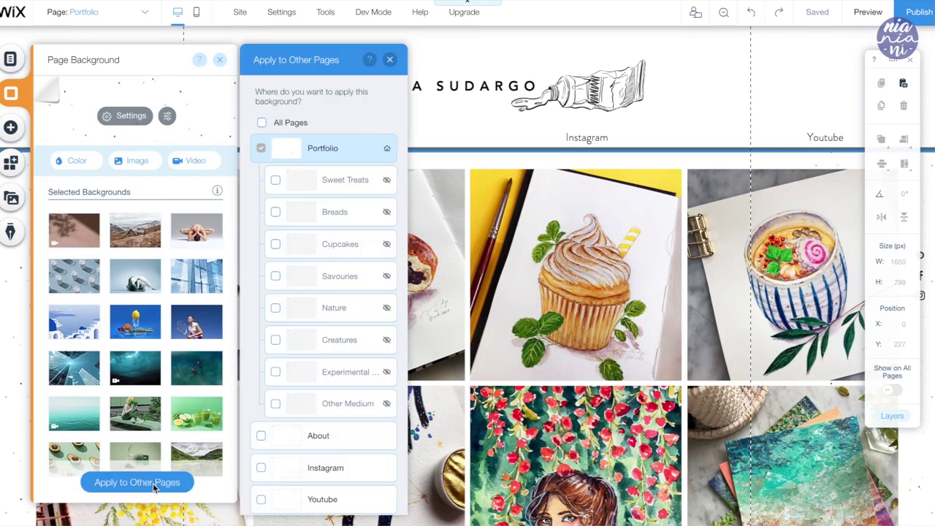
left_click(260, 435)
left_click(261, 468)
left_click(261, 499)
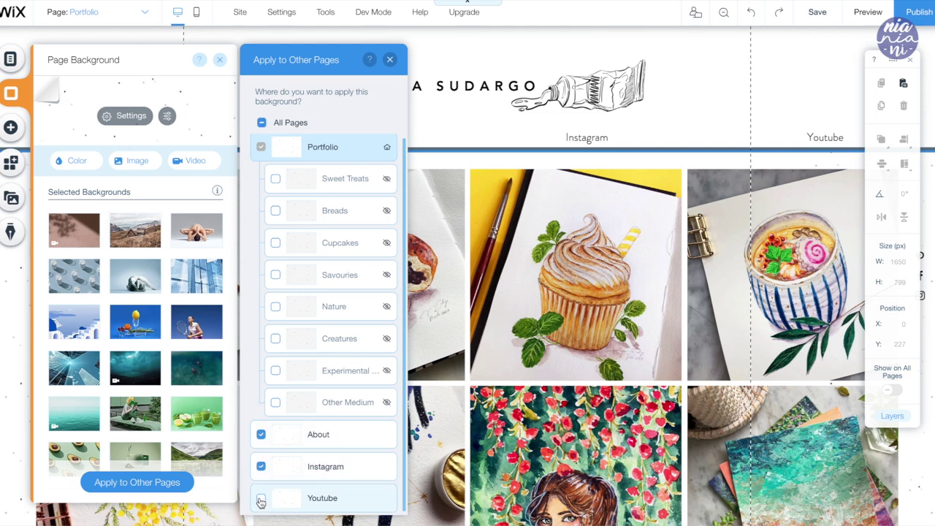
left_click(390, 59)
left_click(219, 60)
- Switch to the Instagram page from the site pages list
left_click(10, 59)
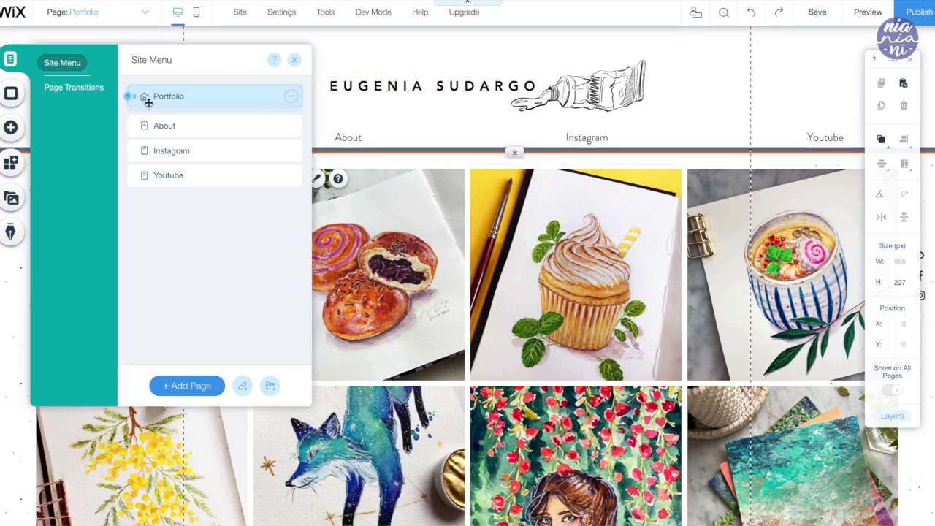
left_click(179, 129)
left_click(676, 146)
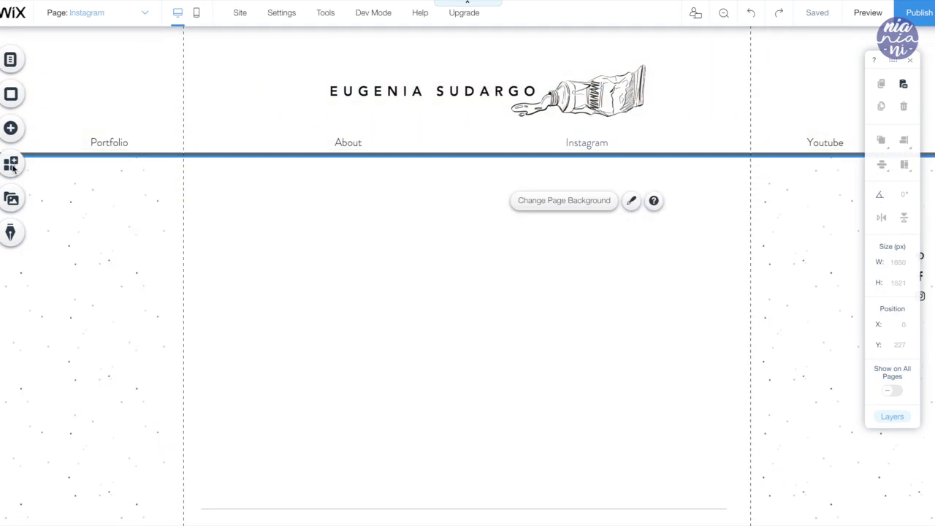
- Add the Instagram Feed app from the App Market and authorize the Instagram account
left_click(12, 166)
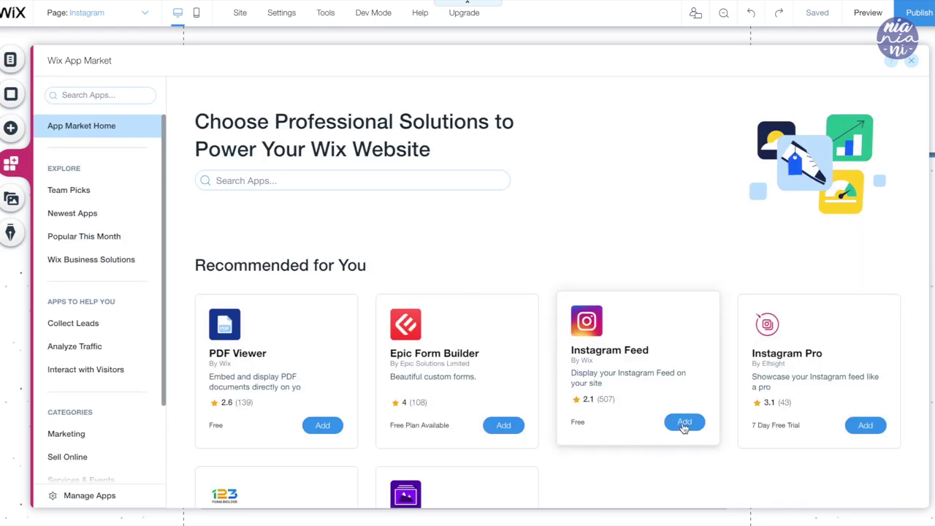
left_click(689, 425)
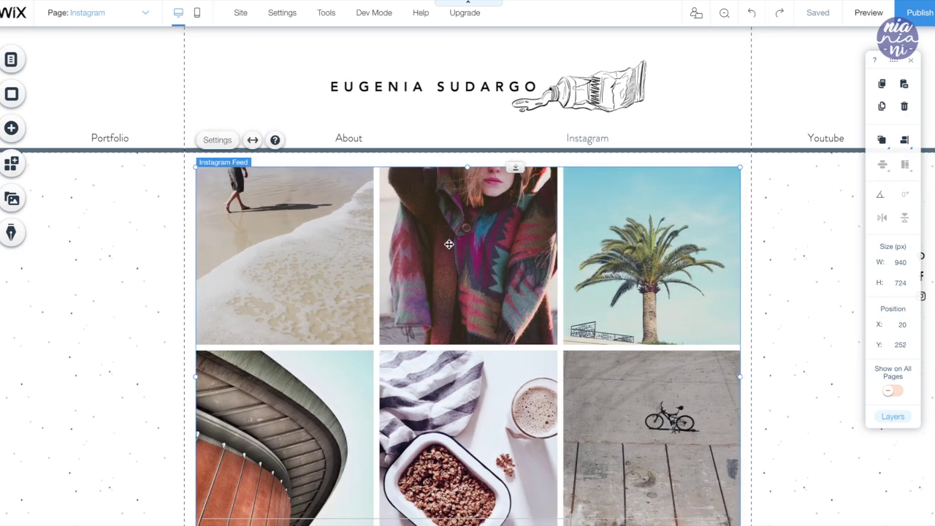
left_click(445, 244)
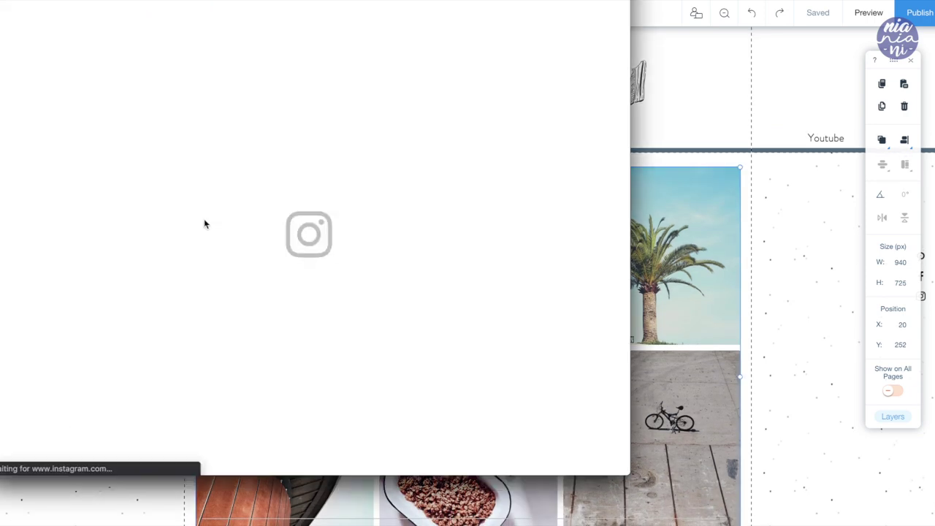
left_click(395, 362)
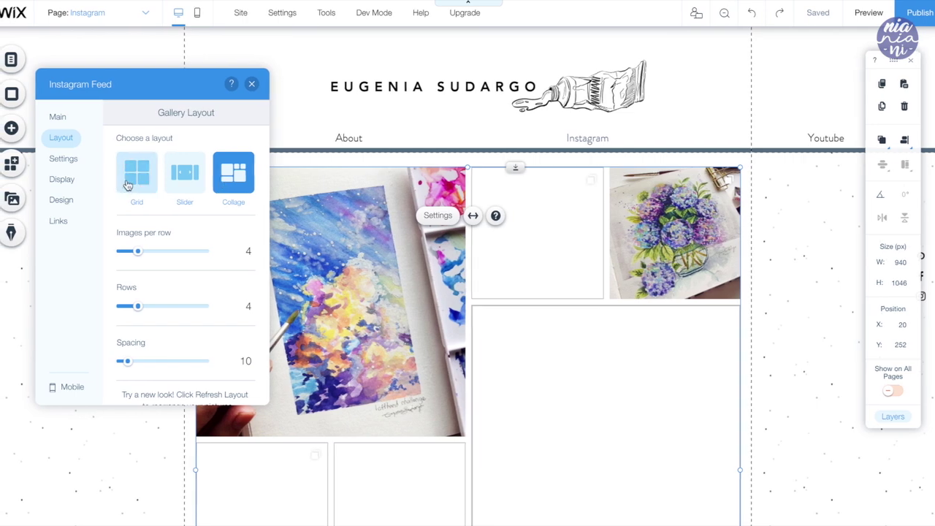
left_click(138, 183)
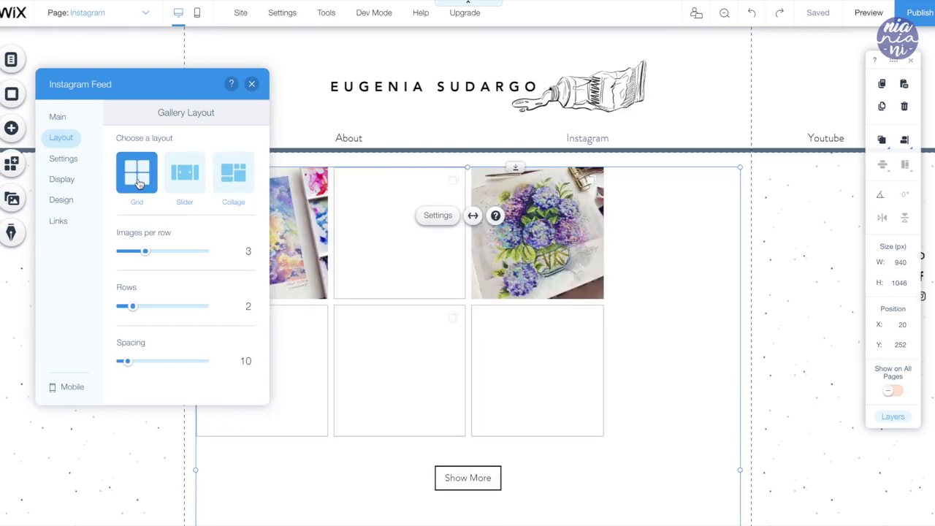
- Set the Instagram feed to the Collage layout and review the page
left_click(237, 182)
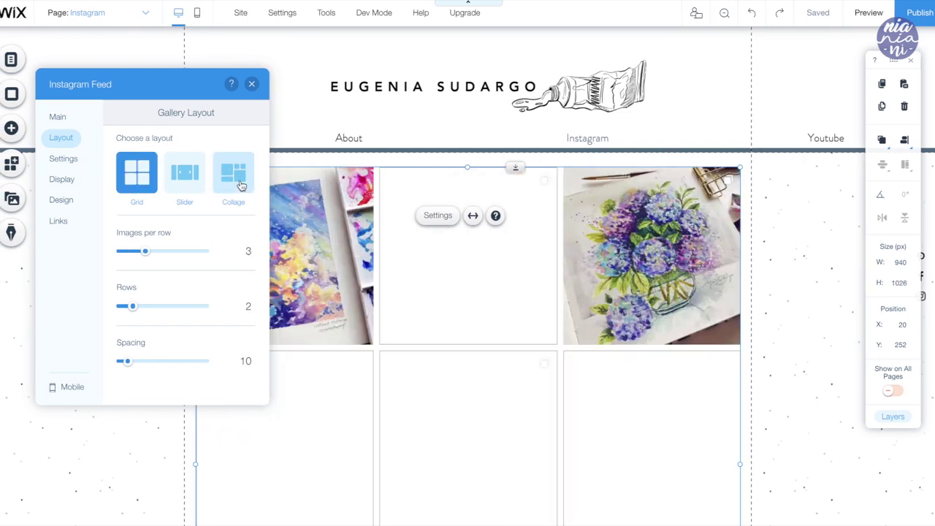
left_click(781, 255)
scroll(781, 263, "down", 4)
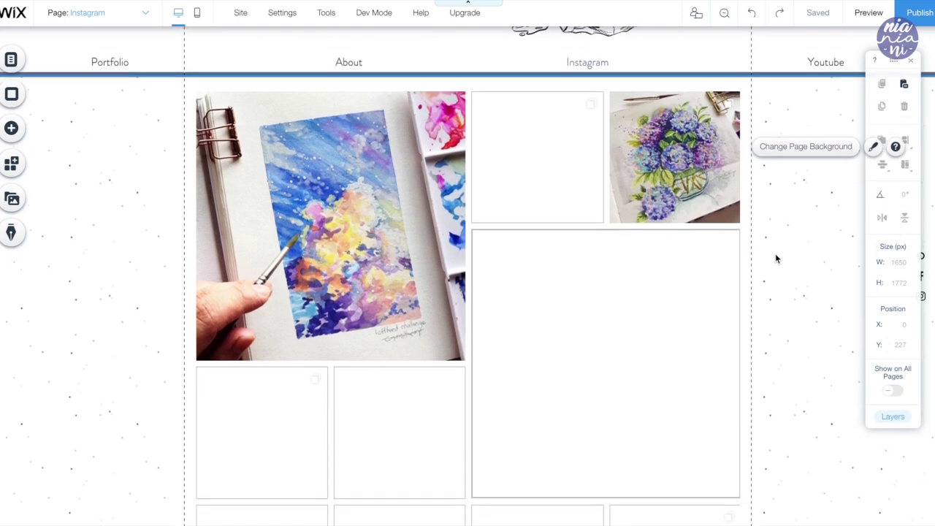
scroll(802, 317, "down", 3)
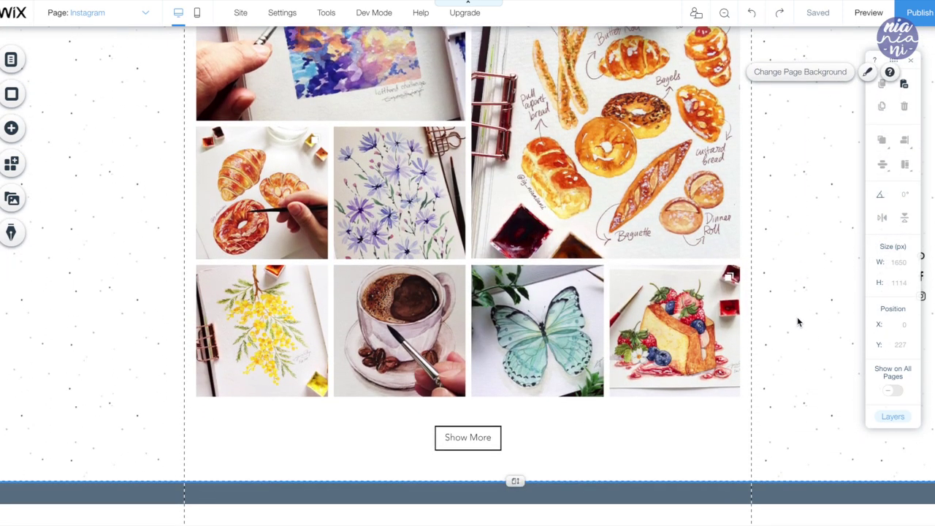
scroll(797, 321, "up", 8)
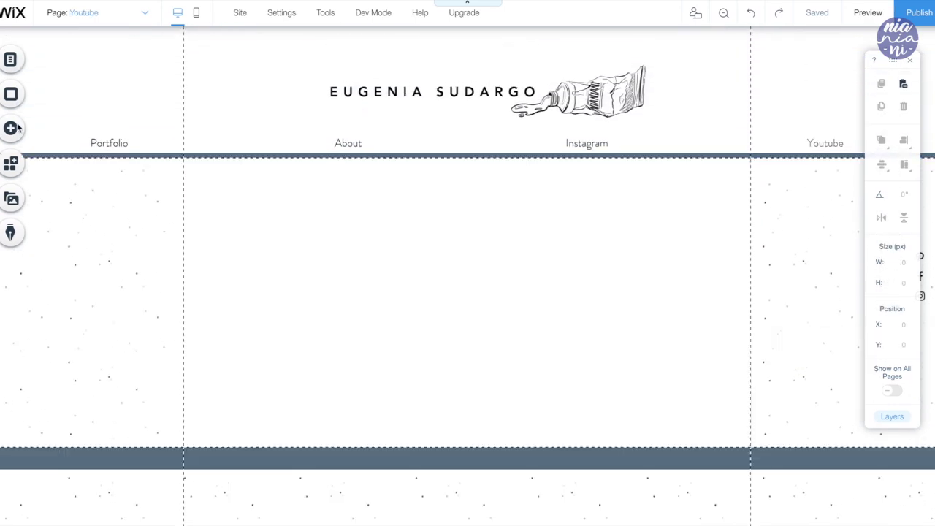
- Place a Wix Video channel on the Youtube page and add the cherries watercolour tutorial by link
left_click(21, 132)
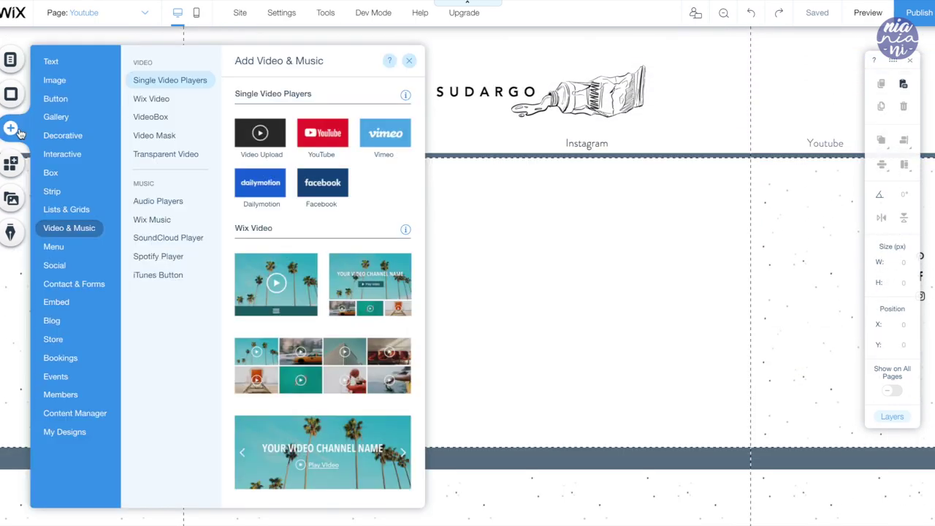
left_click_drag(376, 285, 544, 278)
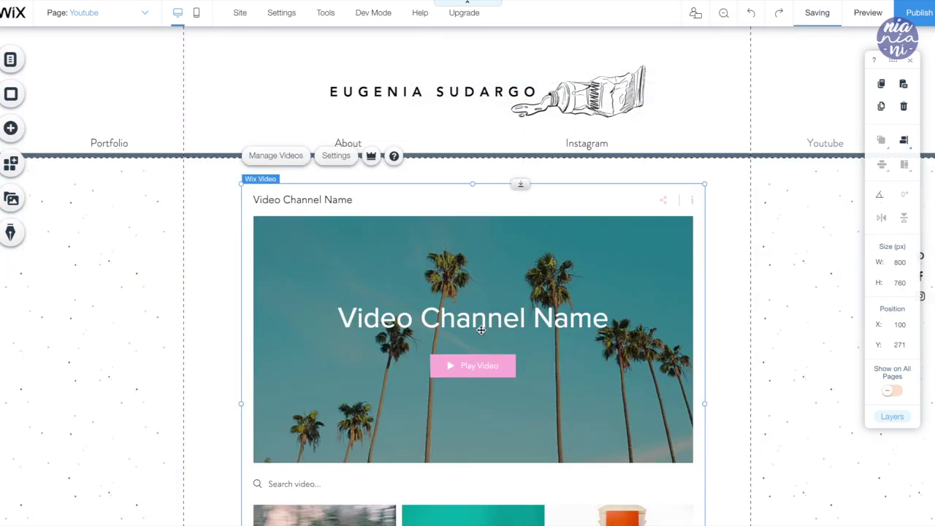
left_click(269, 157)
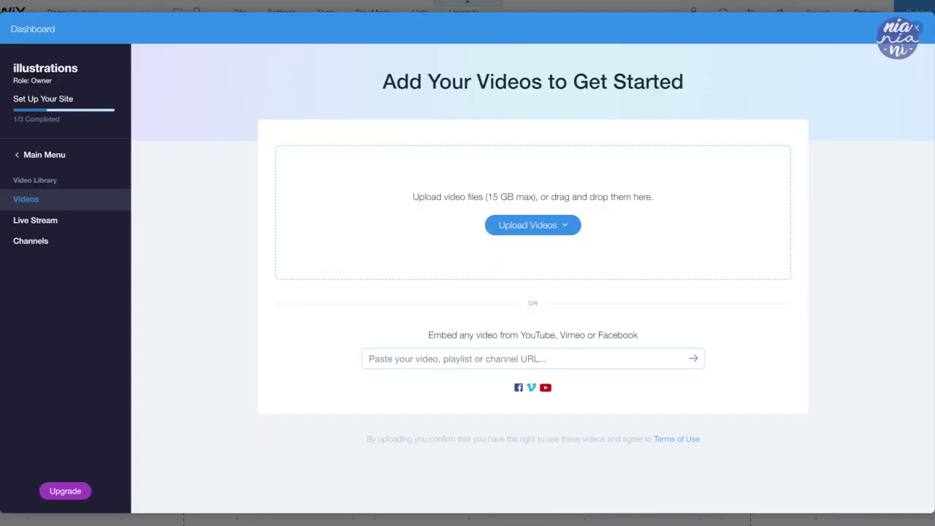
left_click(656, 359)
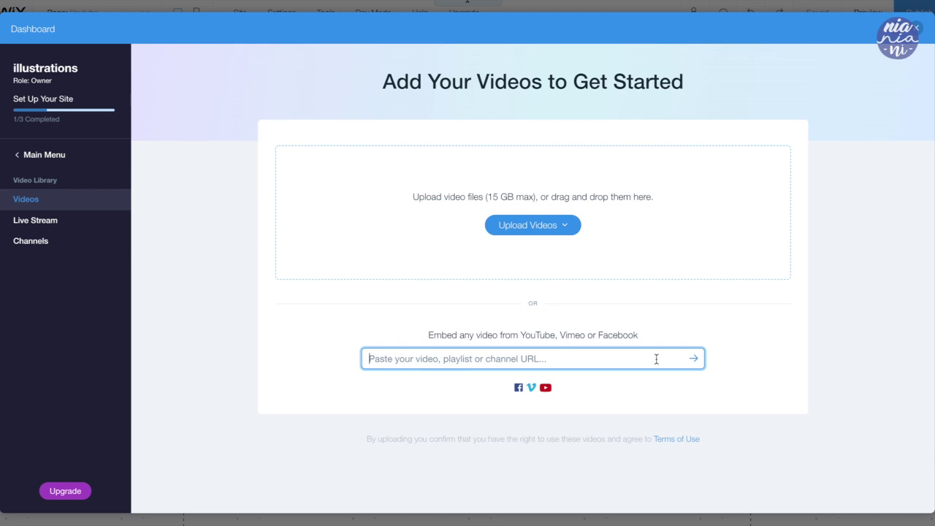
type("https://youtu.be/EZGBCdobwVw")
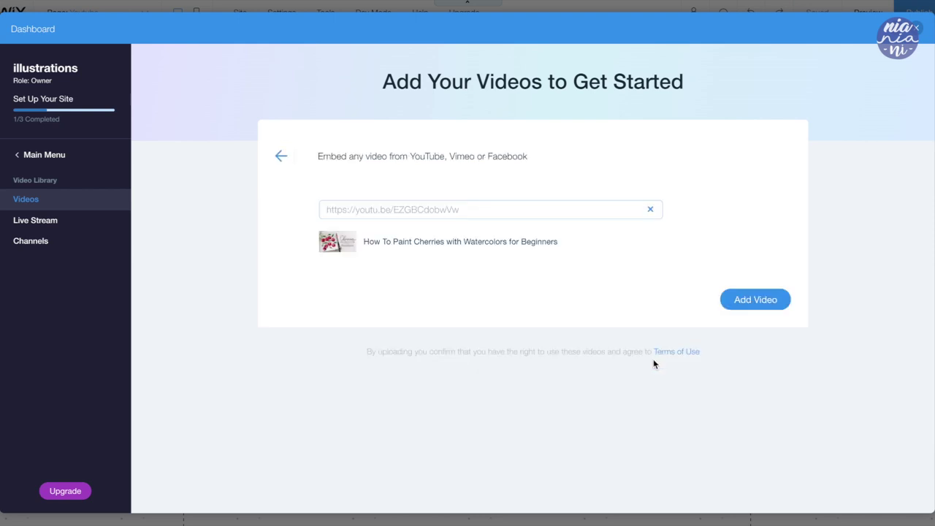
left_click(767, 308)
- Start adding another YouTube video by pasting the bookmarks video link
left_click(763, 77)
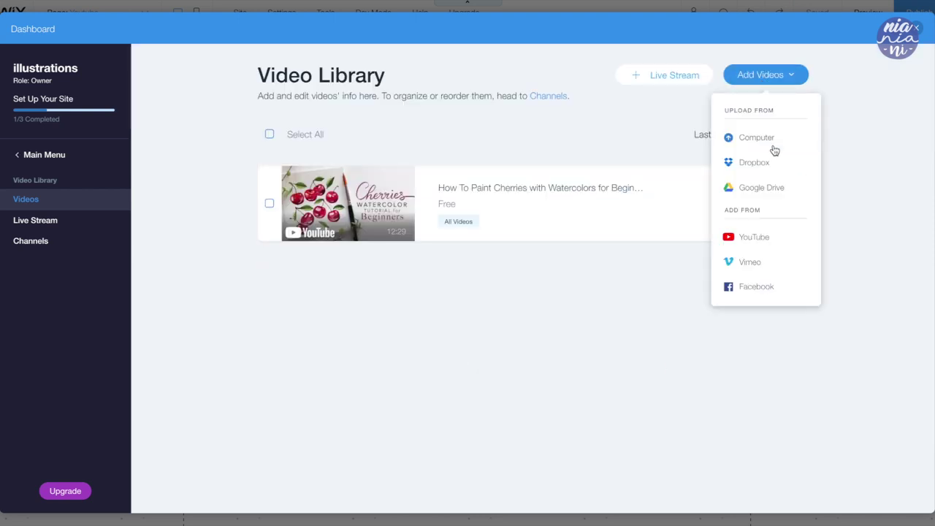
left_click(741, 241)
left_click(498, 271)
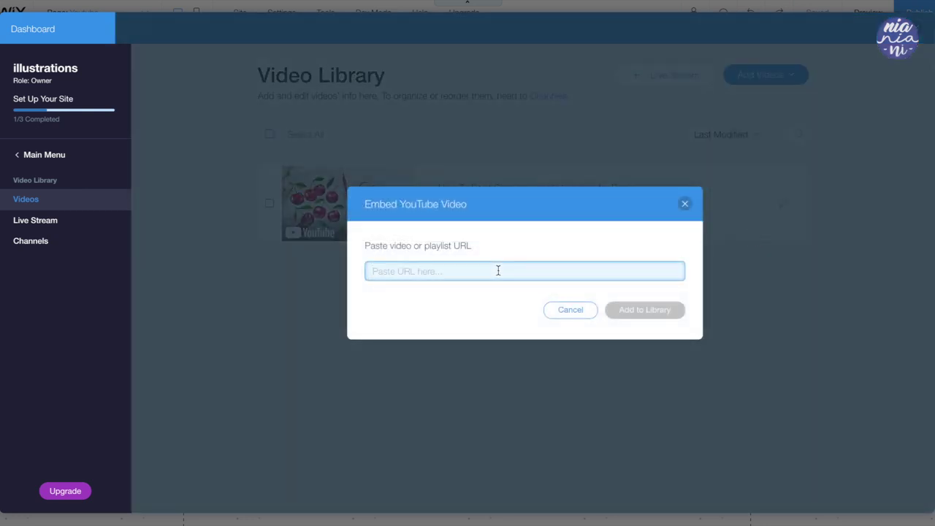
key("ctrl+v")
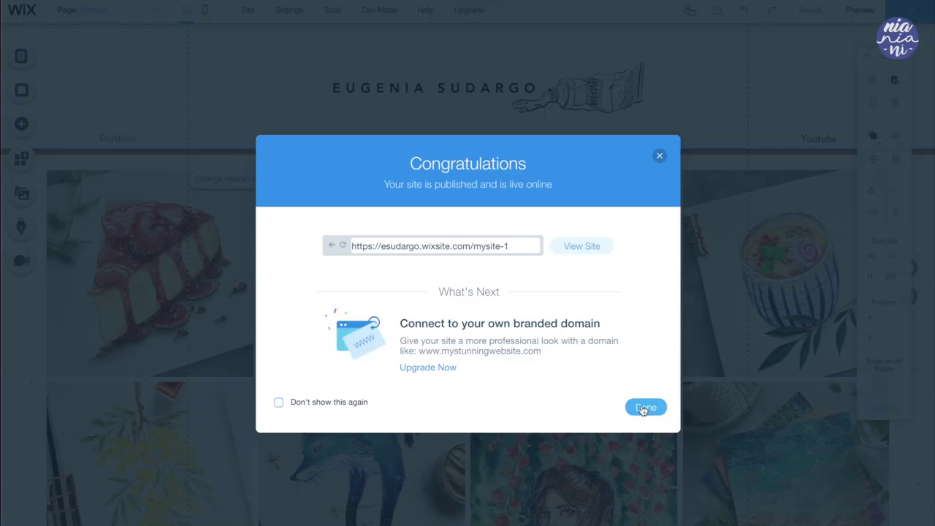
- Preview the published site and browse the Sweet Treats gallery to the cheesecake painting
left_click(641, 406)
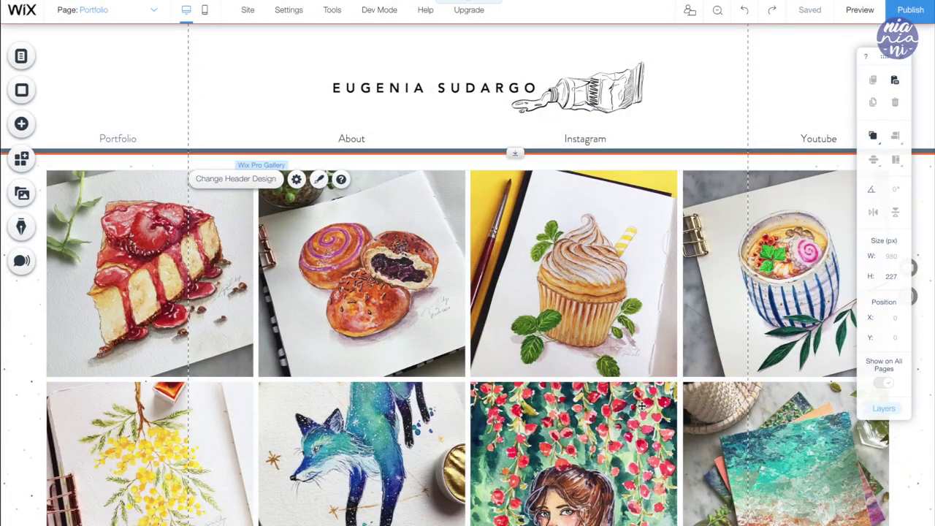
left_click(858, 13)
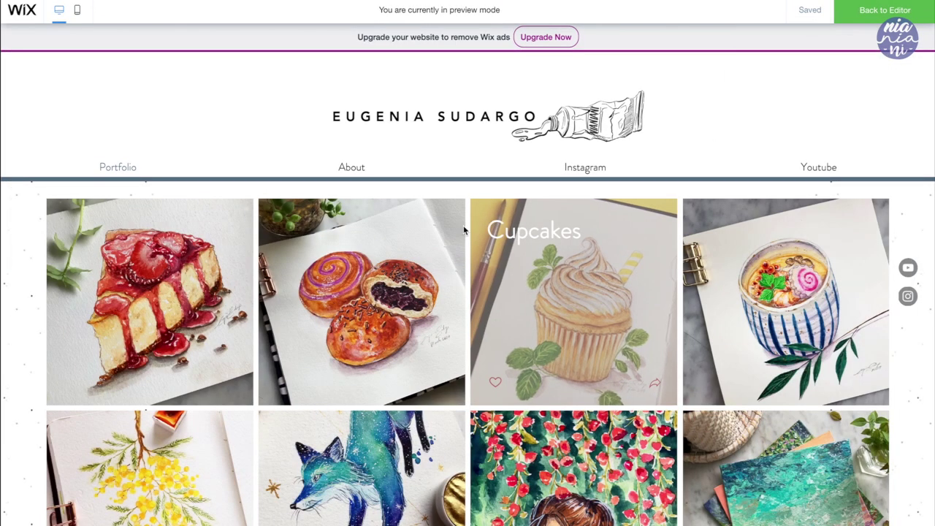
left_click(203, 271)
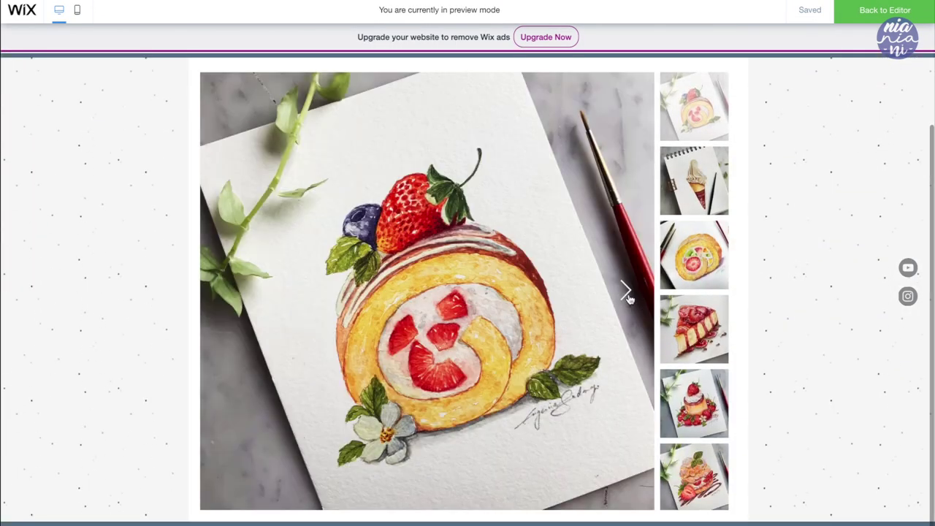
left_click(627, 295)
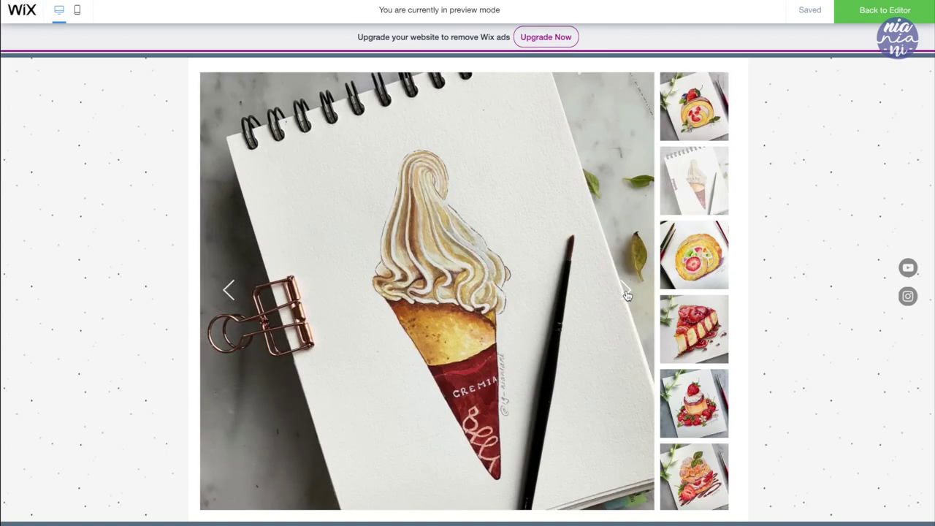
left_click(627, 295)
left_click(627, 295)
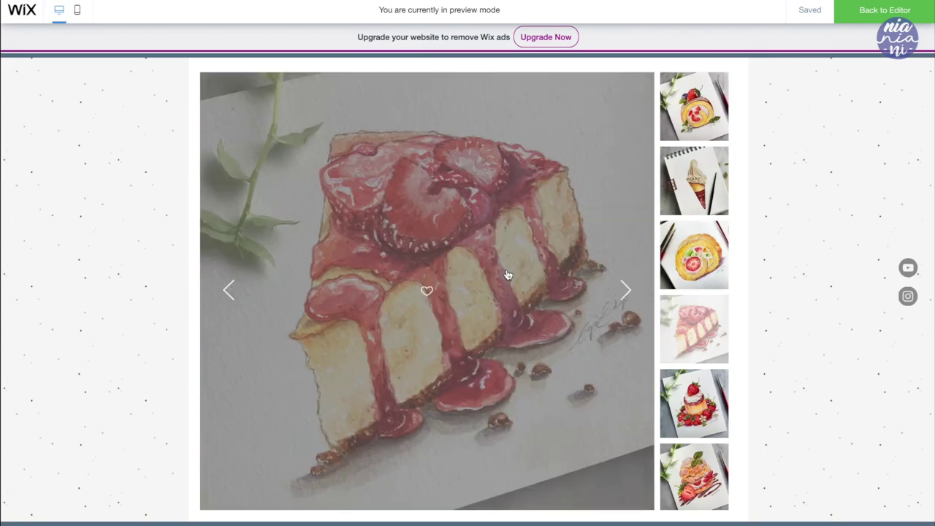
left_click(508, 274)
left_click(906, 58)
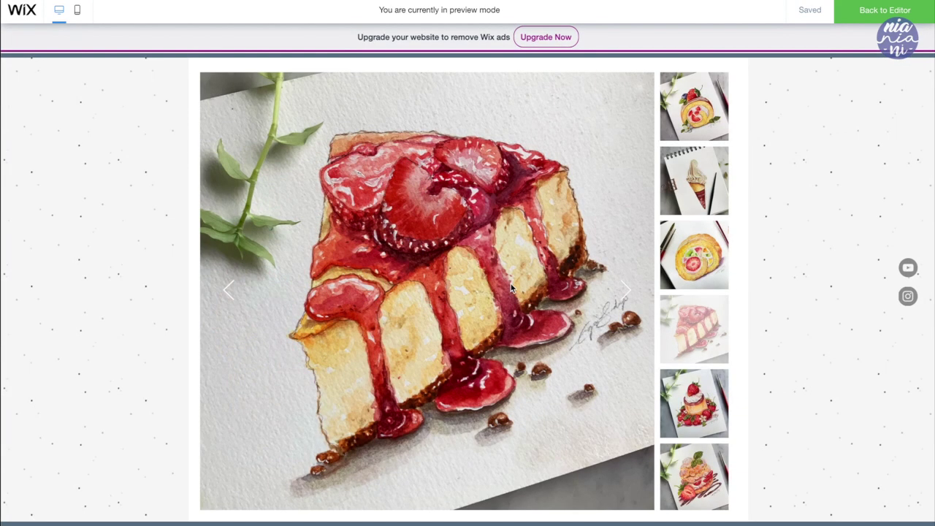
left_click(110, 171)
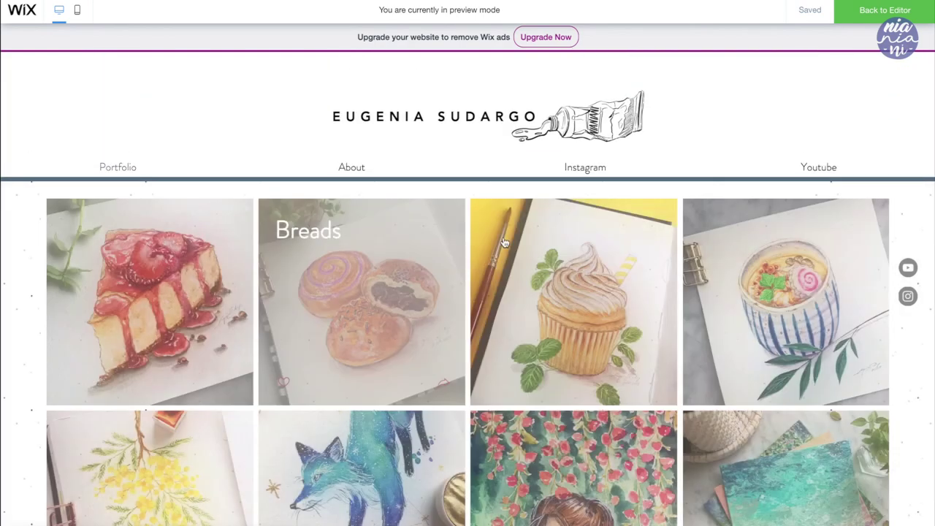
- View the Ponyo jellyfish painting, then the Savouries gallery's burrata and snack sketchbook artworks
scroll(514, 222, "down", 2)
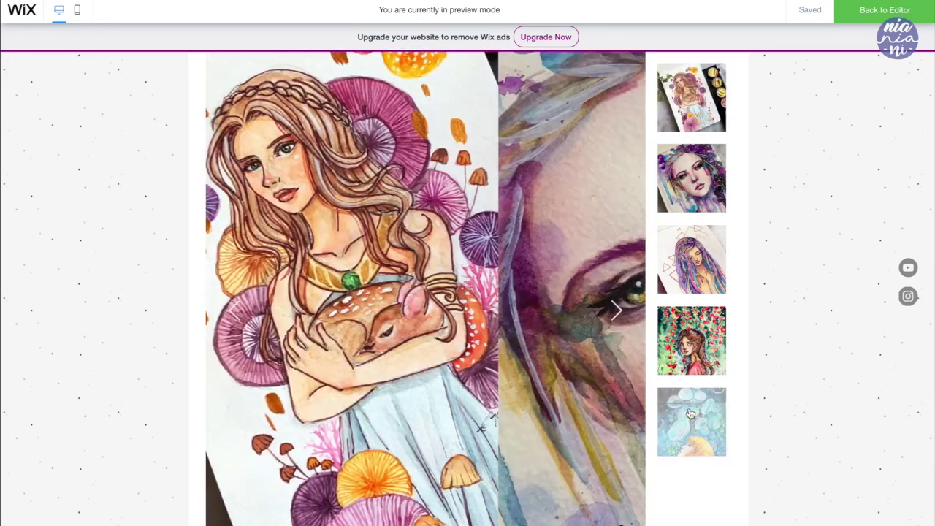
left_click(666, 395)
left_click(546, 323)
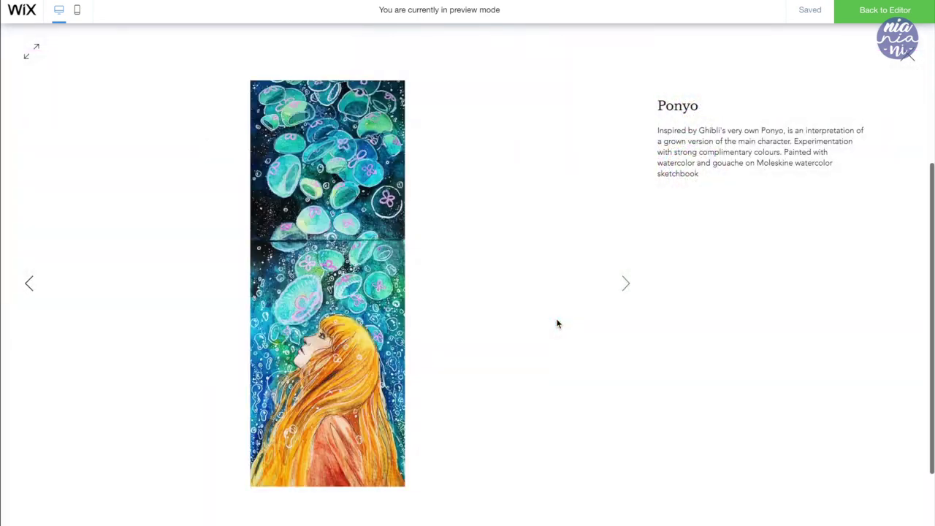
left_click(910, 61)
scroll(743, 229, "up", 4)
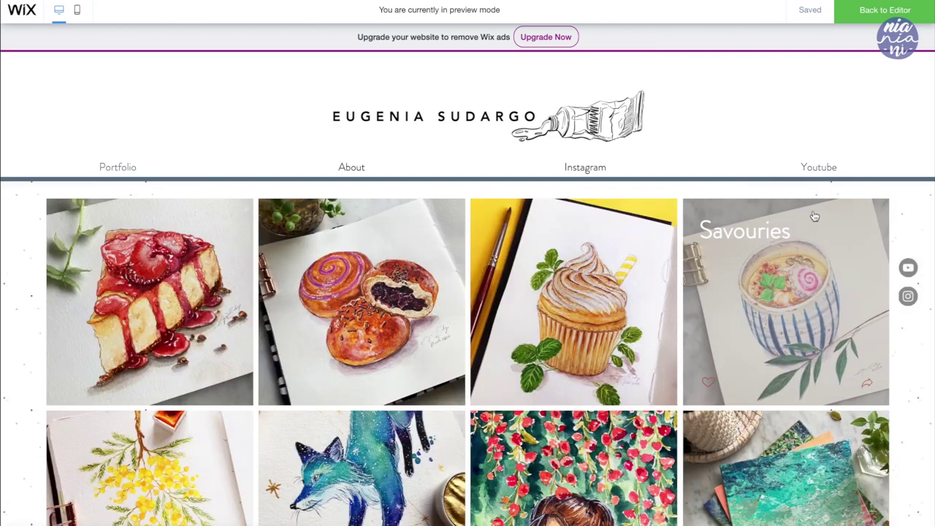
scroll(769, 211, "down", 2)
left_click(768, 211)
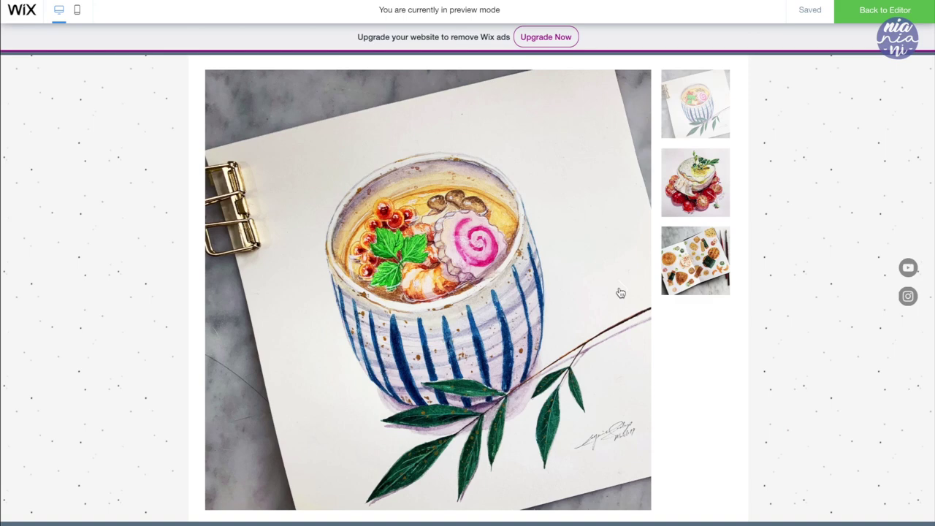
left_click(620, 293)
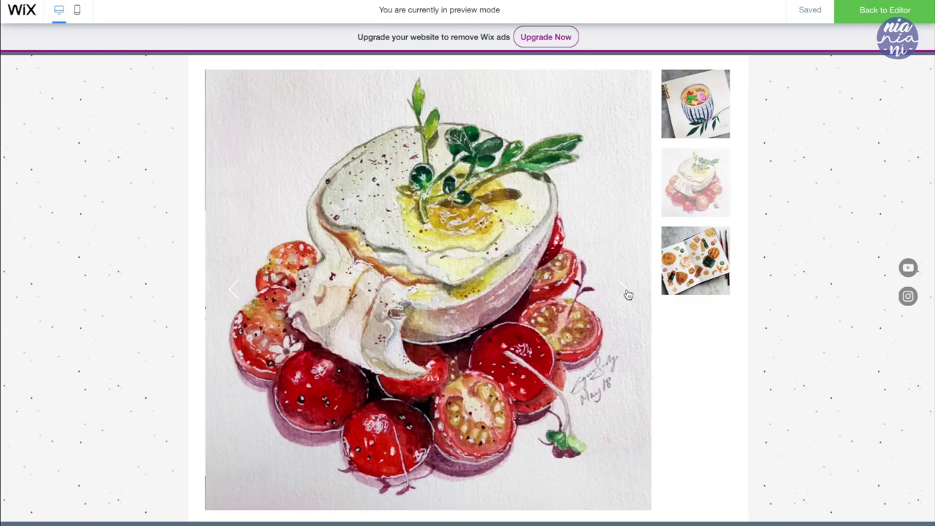
left_click(624, 293)
scroll(784, 244, "up", 2)
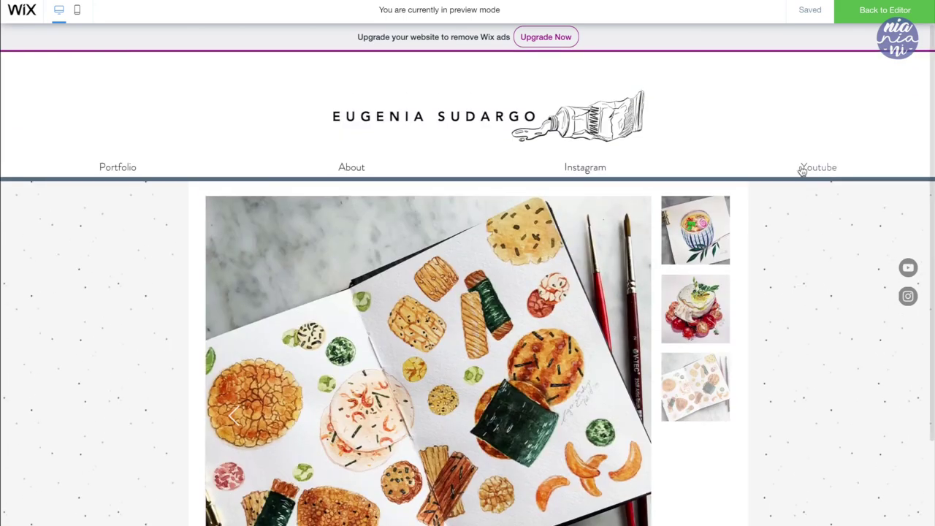
- Check the Youtube page's video thumbnails, then go to the About page
left_click(806, 168)
scroll(701, 273, "down", 3)
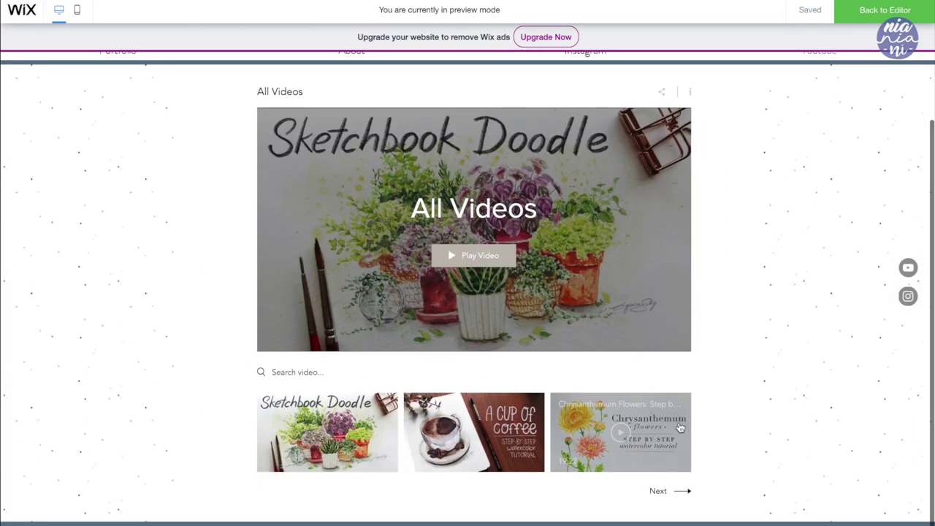
left_click(682, 493)
left_click(682, 494)
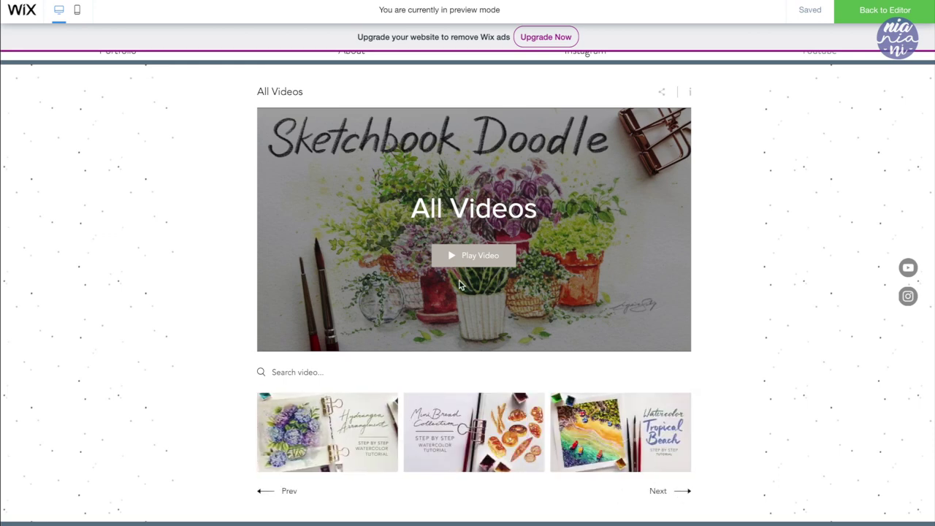
scroll(462, 285, "up", 3)
left_click(355, 149)
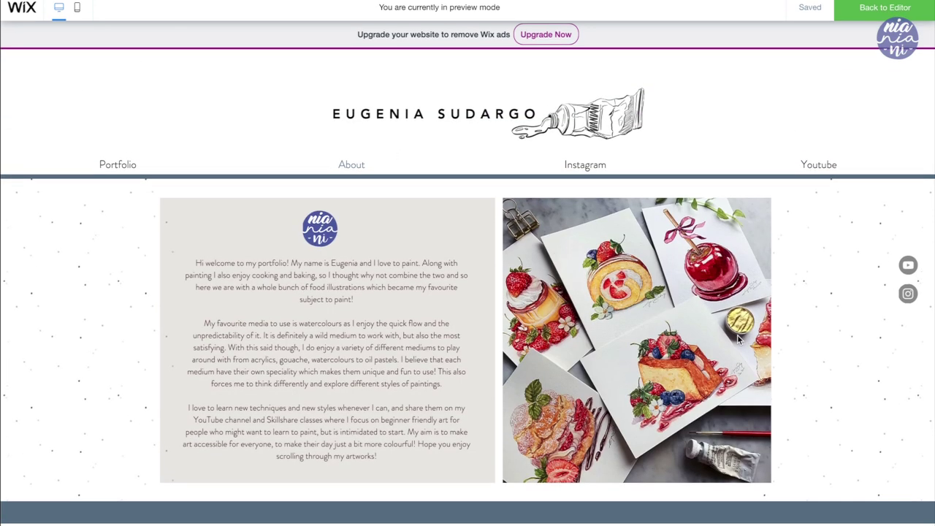